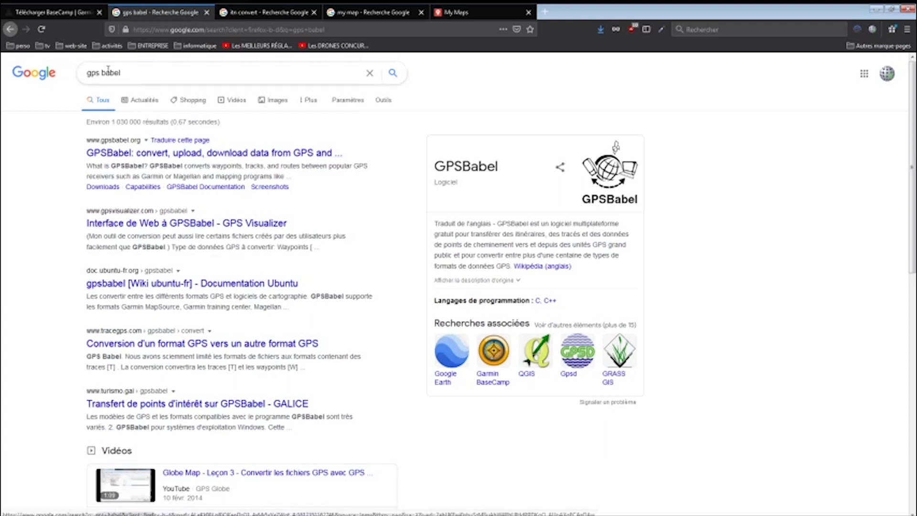
# - Open the GPSBabel website and the ITN Converter download page of Benichou Software from their search results
pyautogui.click(163, 154)
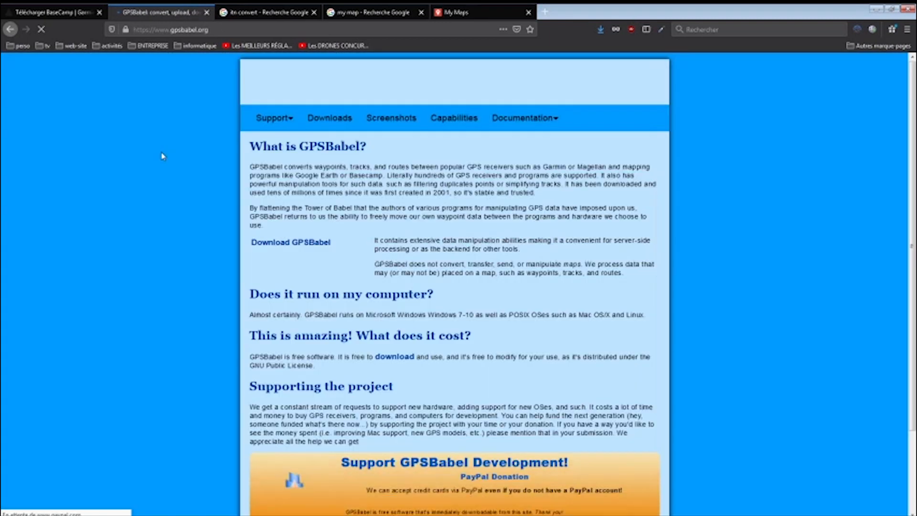
pyautogui.scroll(-4, 163, 157)
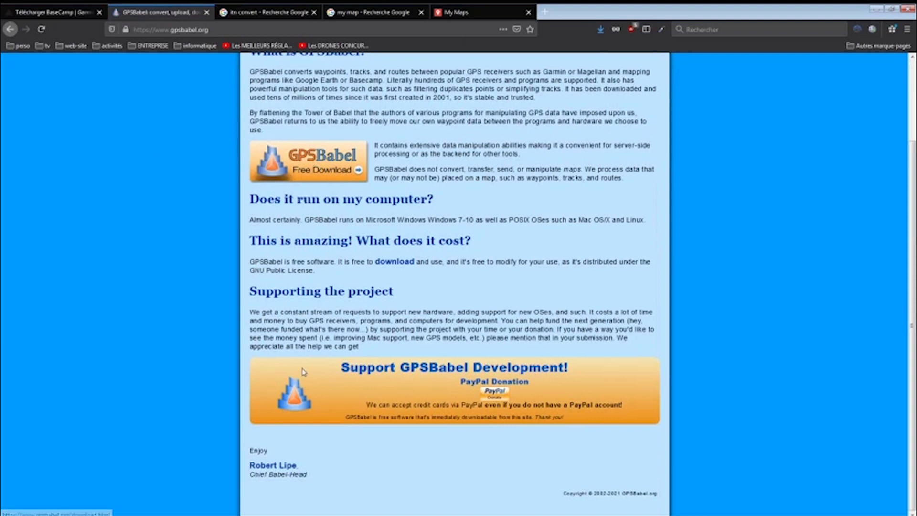
pyautogui.click(277, 9)
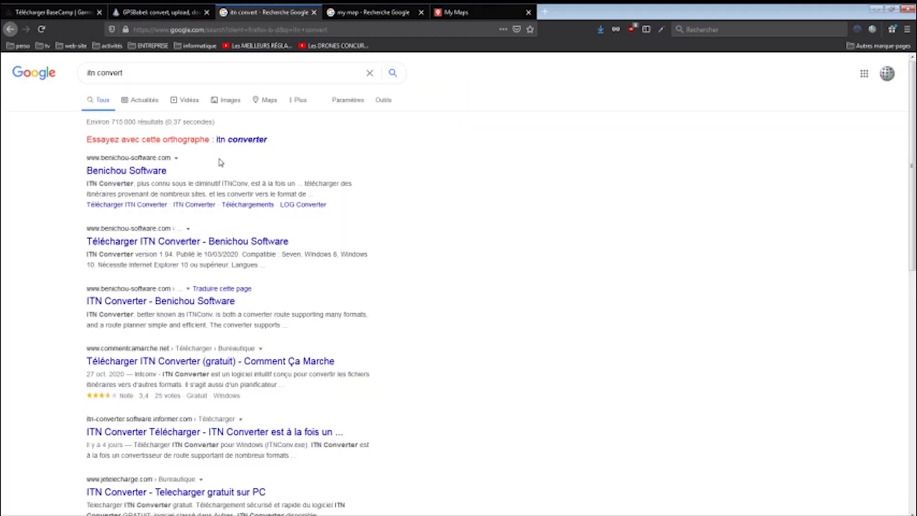
pyautogui.click(144, 172)
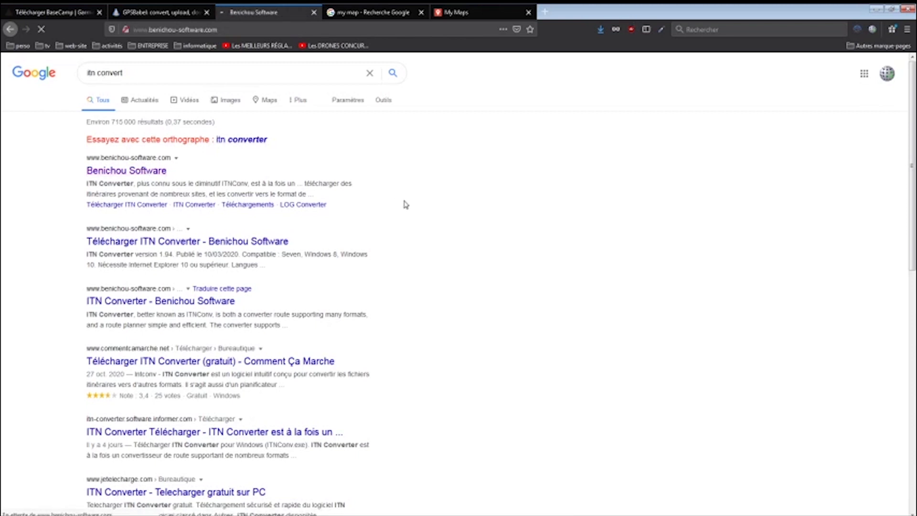
pyautogui.scroll(-3, 406, 205)
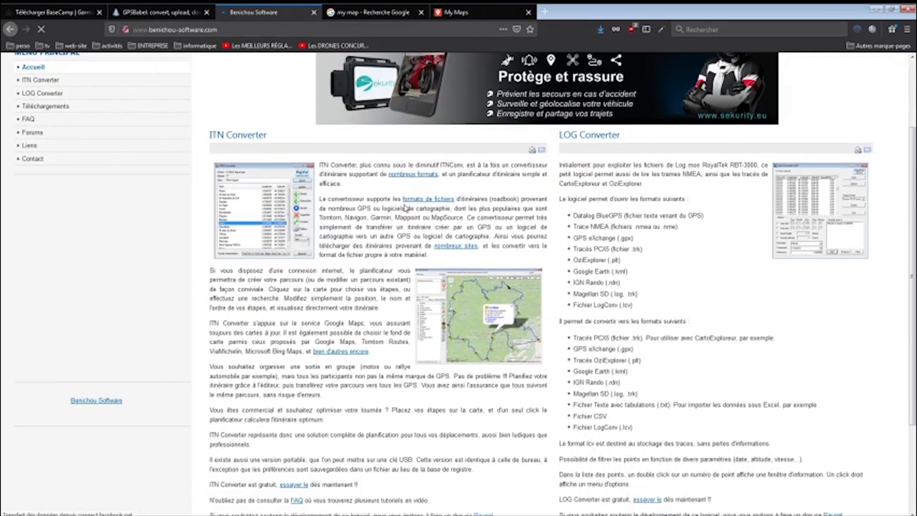
pyautogui.scroll(-2, 406, 205)
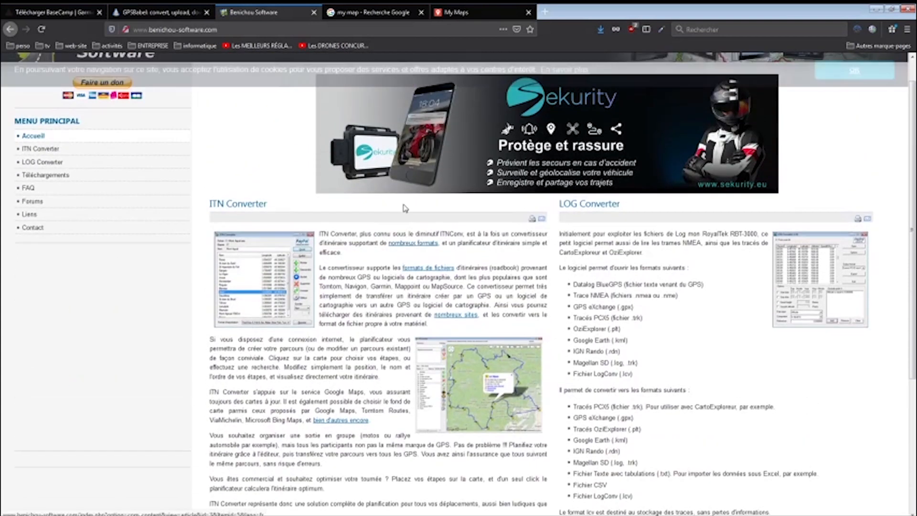
pyautogui.click(53, 150)
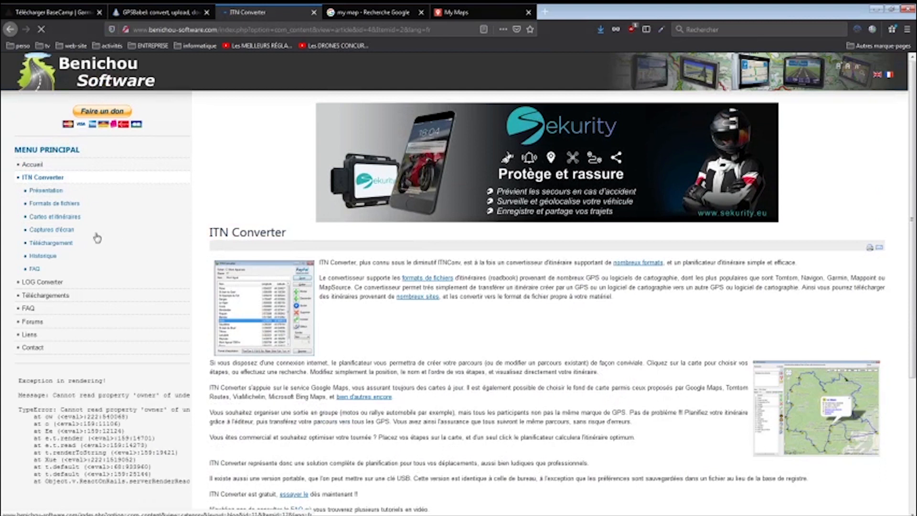
pyautogui.click(57, 244)
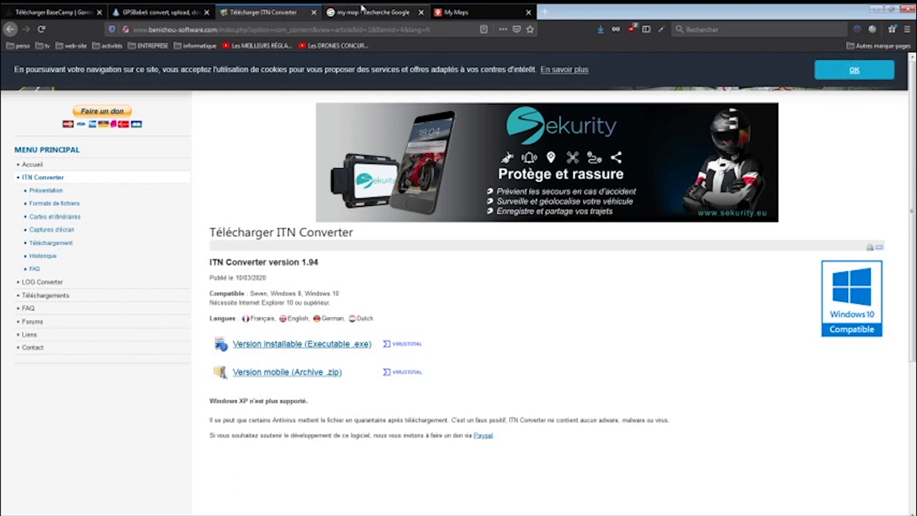
# - Go to the Google My Maps overview of owned maps and create a new map
pyautogui.click(458, 10)
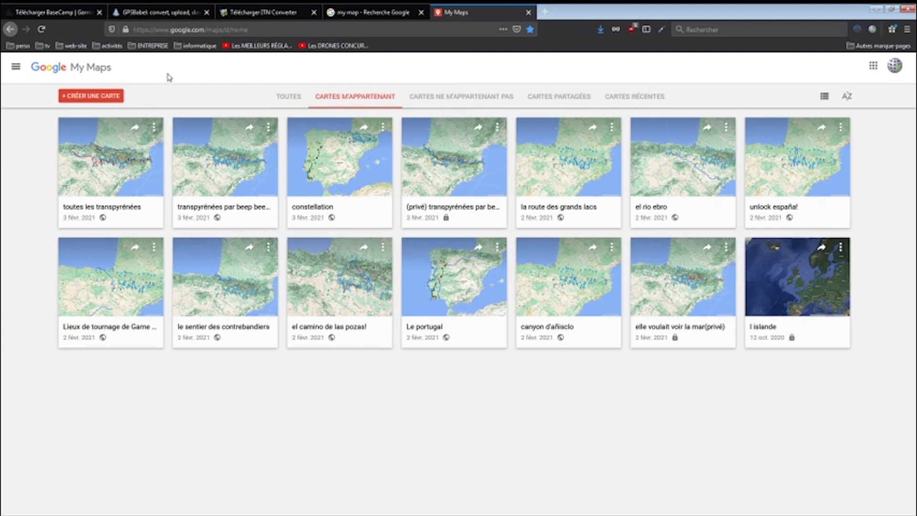
pyautogui.click(341, 14)
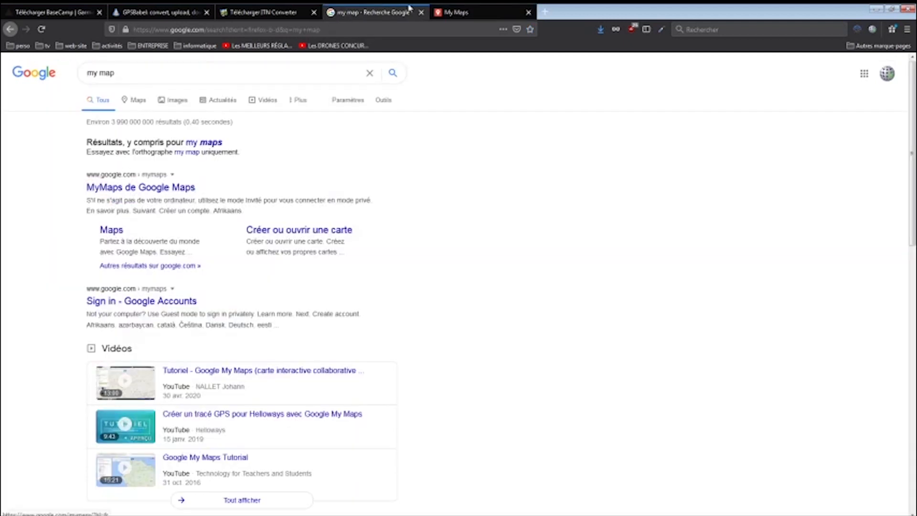
pyautogui.click(457, 13)
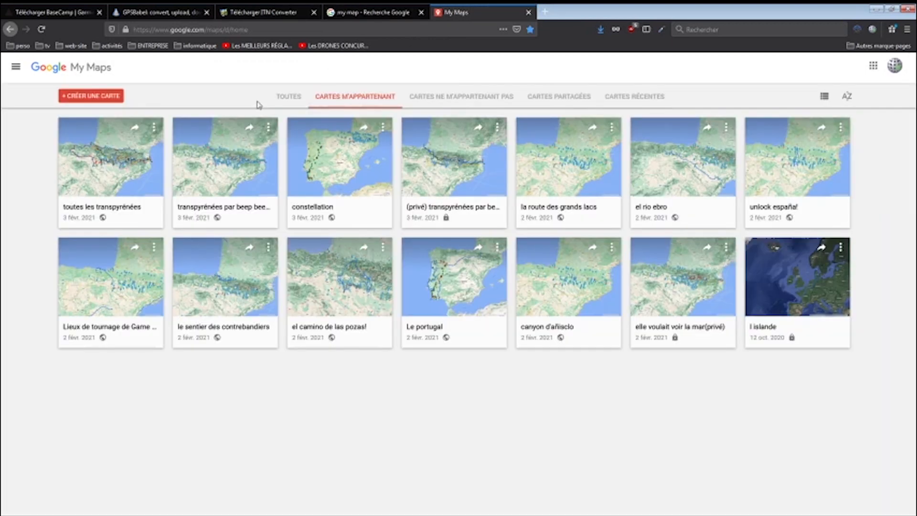
pyautogui.click(75, 101)
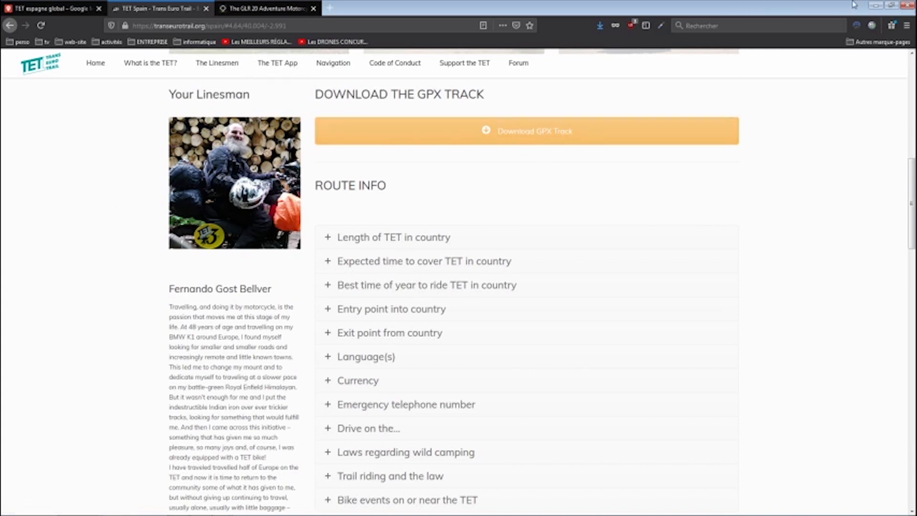
# - Try to import E.gpx into the empty untitled layer of the TET espagne global map
pyautogui.click(76, 9)
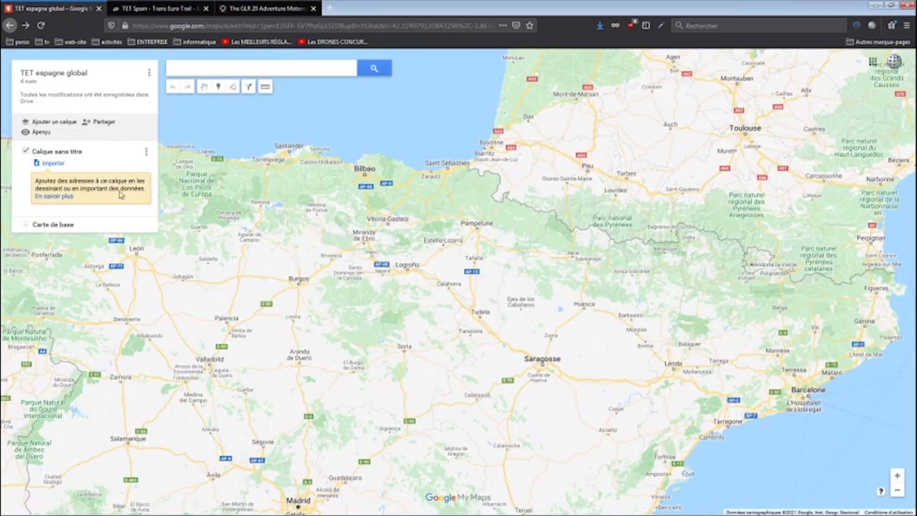
pyautogui.click(52, 163)
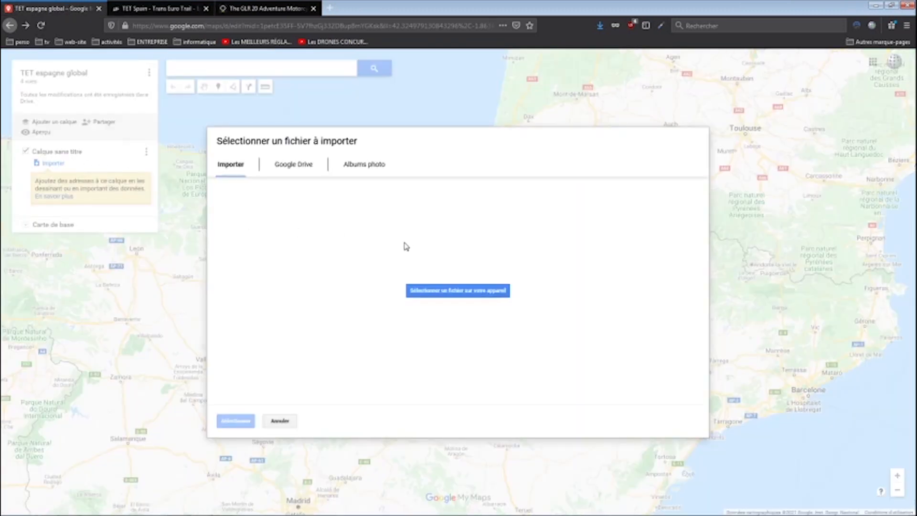
pyautogui.click(420, 310)
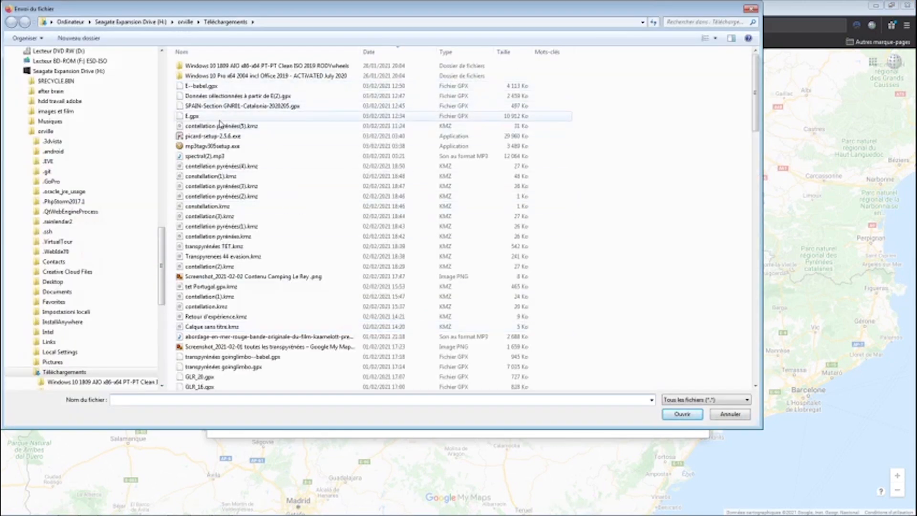
pyautogui.click(221, 118)
pyautogui.doubleClick(219, 119)
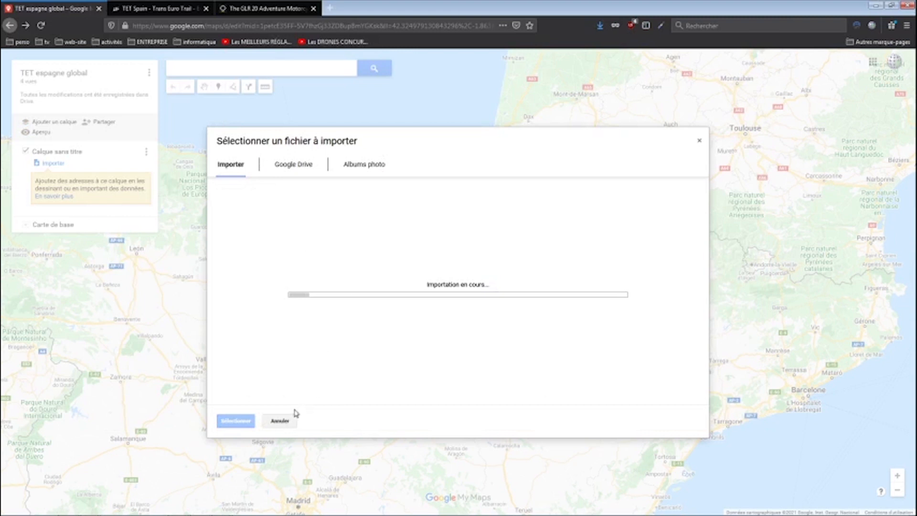
pyautogui.click(280, 421)
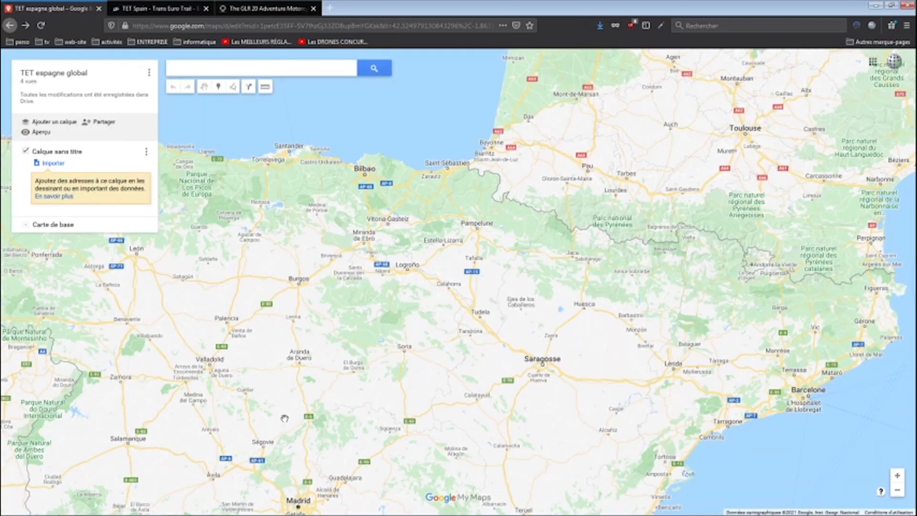
# - Switch to GPSBabel, select E.gpx as the input file and accept the Simplify filter limited to 3000 points
pyautogui.click(876, 5)
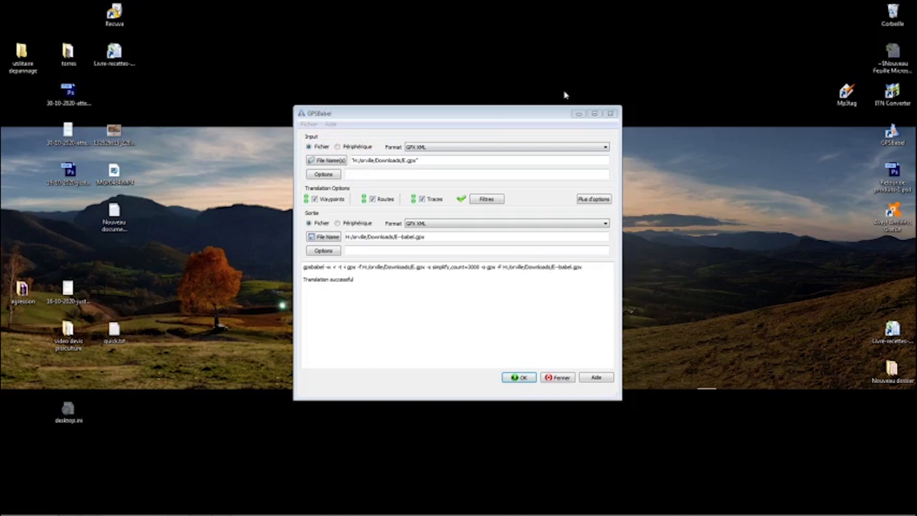
pyautogui.click(402, 162)
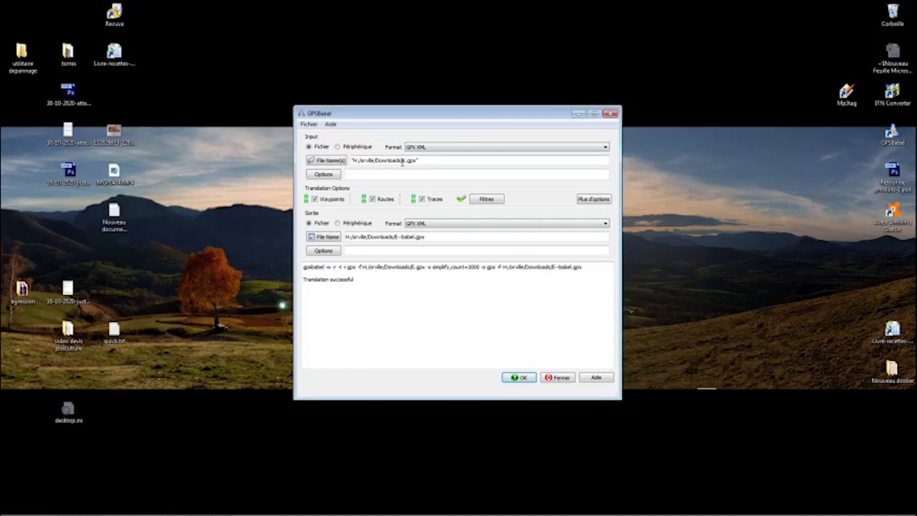
pyautogui.click(313, 161)
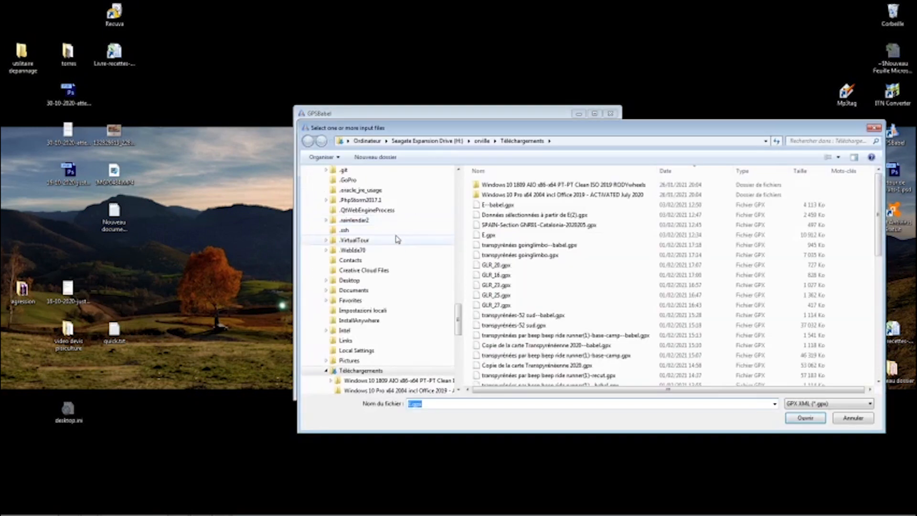
pyautogui.doubleClick(510, 237)
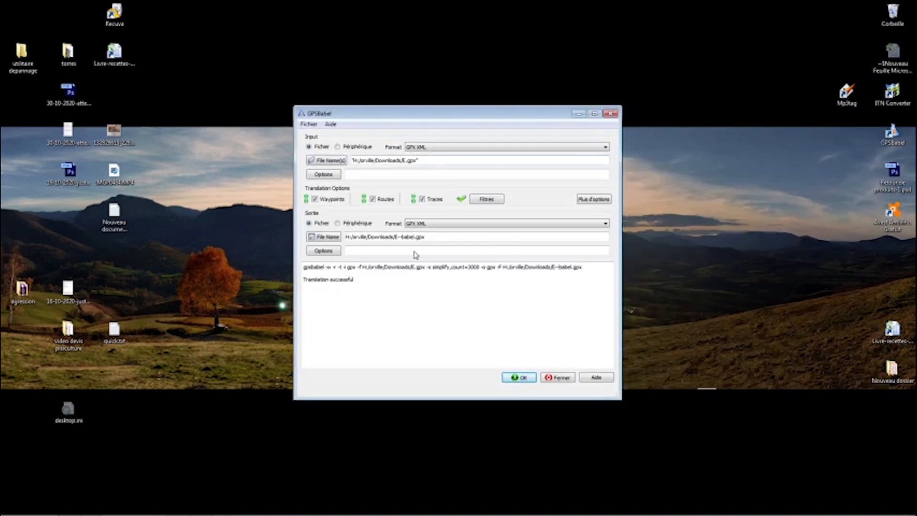
pyautogui.click(484, 200)
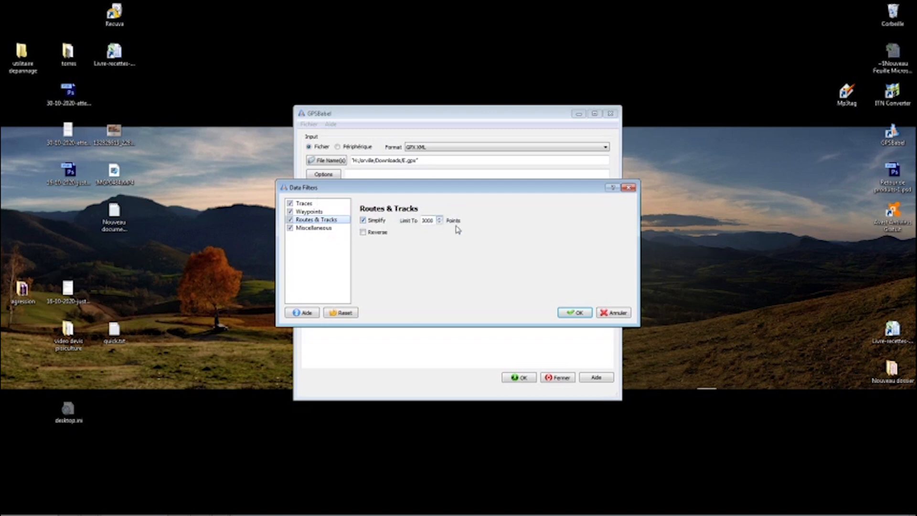
pyautogui.click(587, 314)
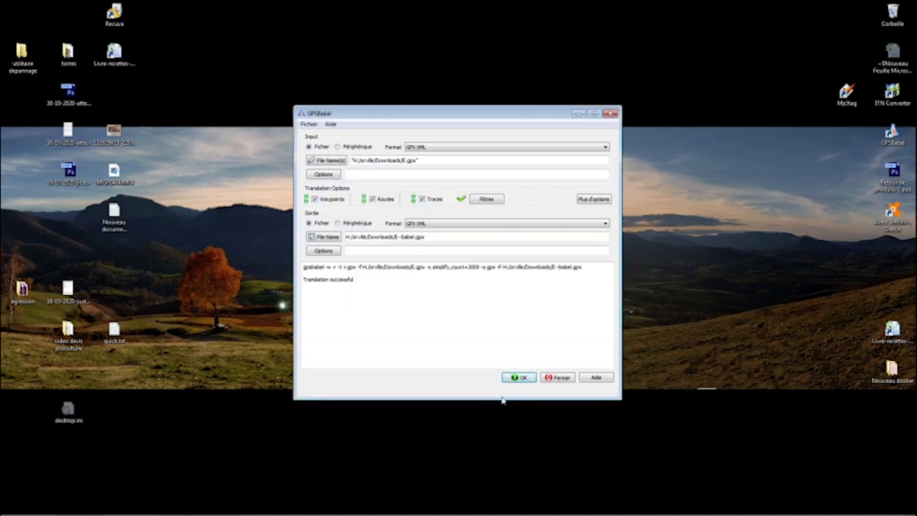
# - Keep E--babel.gpx in the Téléchargements folder as the GPX output file and run the conversion
pyautogui.click(328, 237)
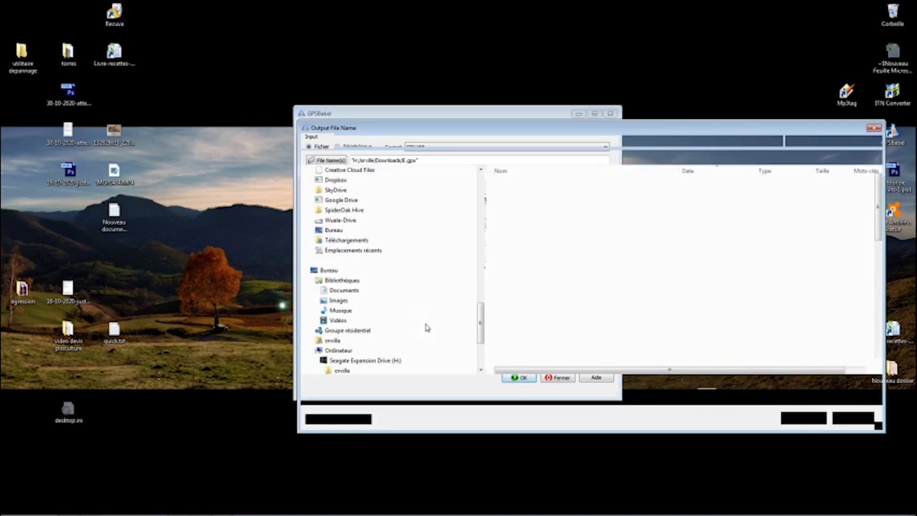
pyautogui.click(519, 208)
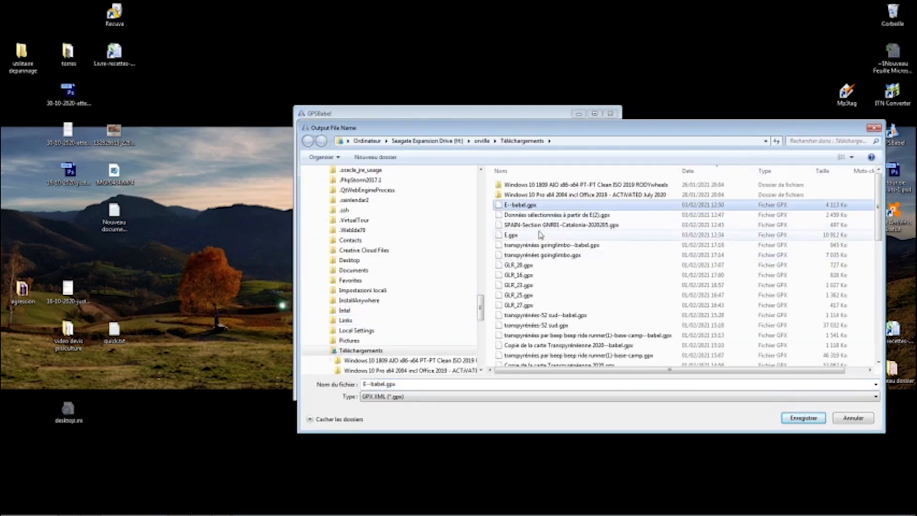
pyautogui.doubleClick(375, 385)
pyautogui.click(371, 384)
pyautogui.click(401, 385)
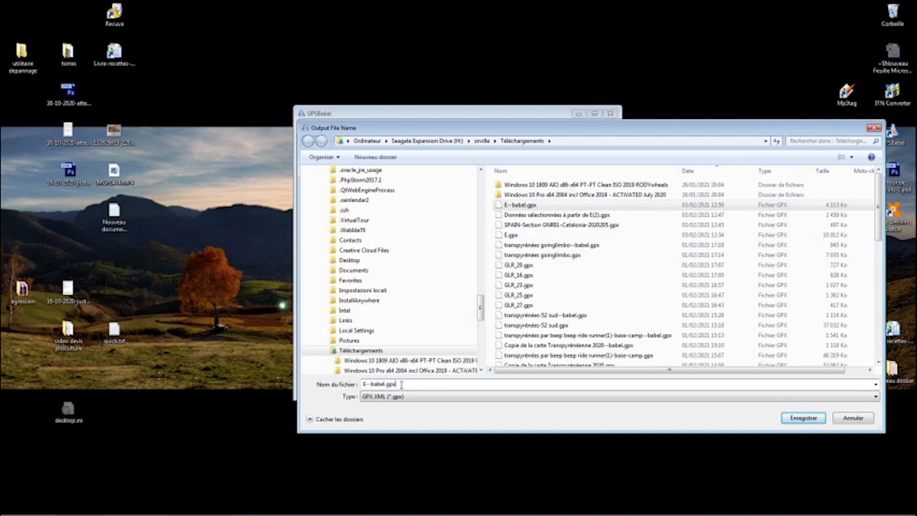
pyautogui.click(853, 418)
pyautogui.click(519, 377)
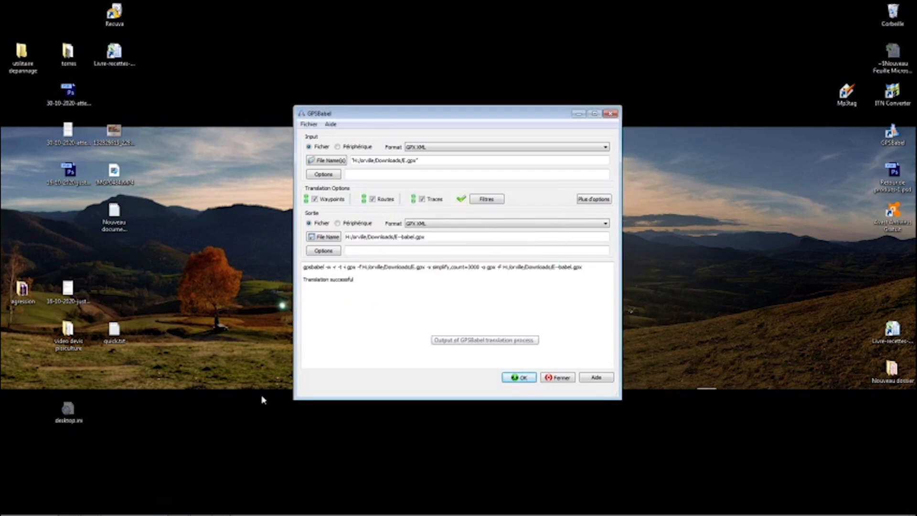
# - Switch back to the TET espagne global map and import E--babel.gpx into its untitled layer
pyautogui.click(87, 510)
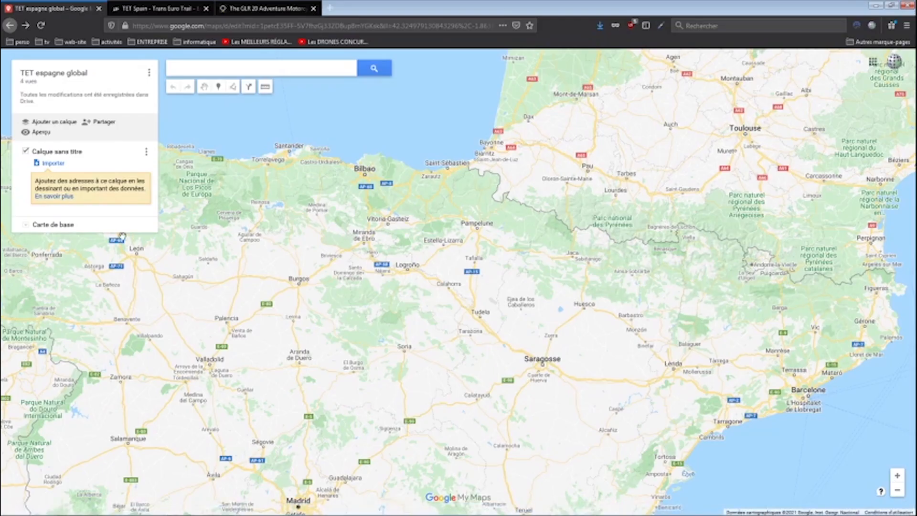
pyautogui.click(53, 163)
pyautogui.click(445, 307)
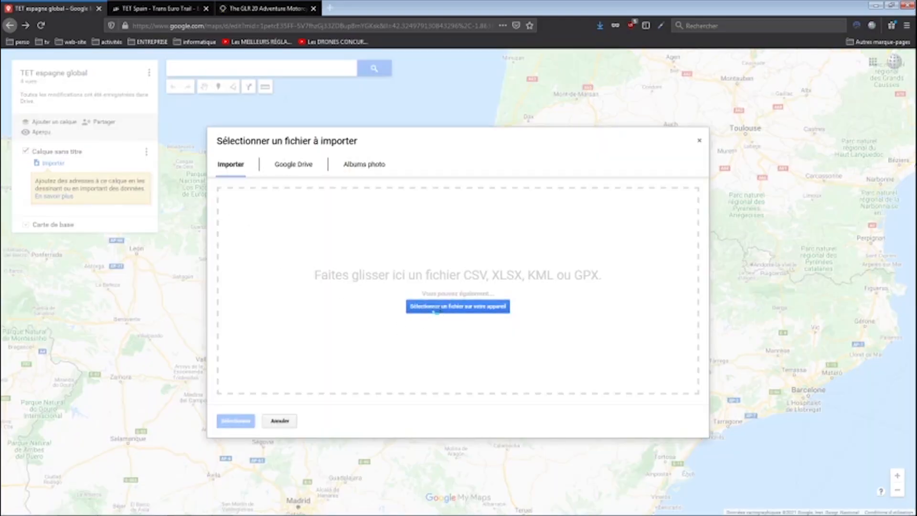
pyautogui.click(217, 86)
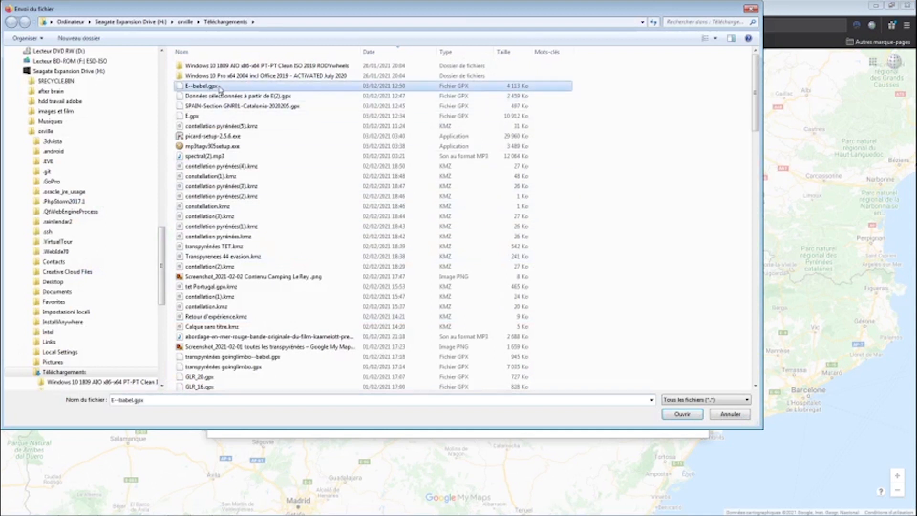
pyautogui.doubleClick(219, 87)
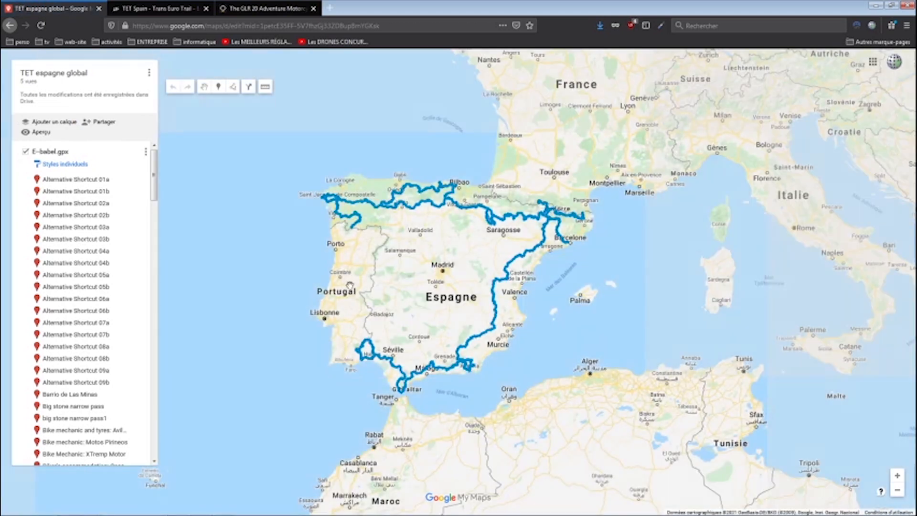
# - Examine the imported track and its waypoints across Spain, especially along the northern section
pyautogui.scroll(2, 409, 277)
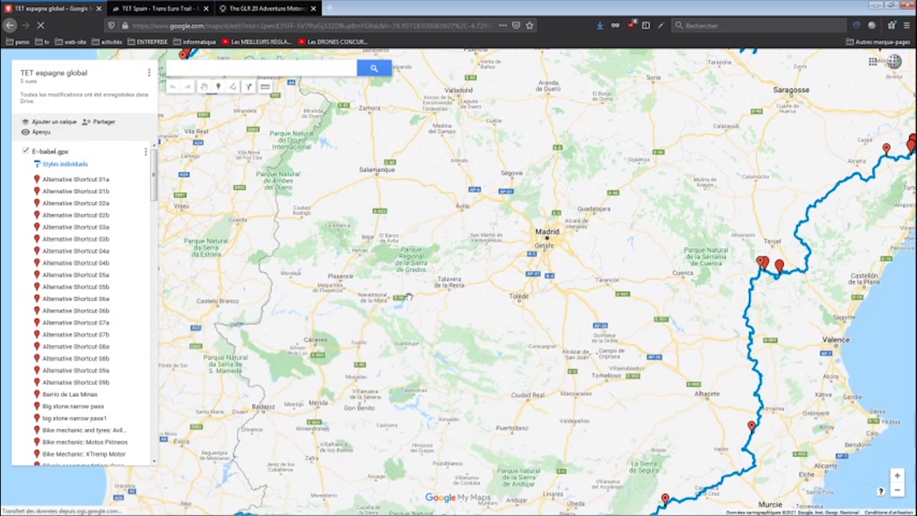
pyautogui.moveTo(599, 221); pyautogui.dragTo(560, 327)
pyautogui.moveTo(792, 356); pyautogui.dragTo(661, 351)
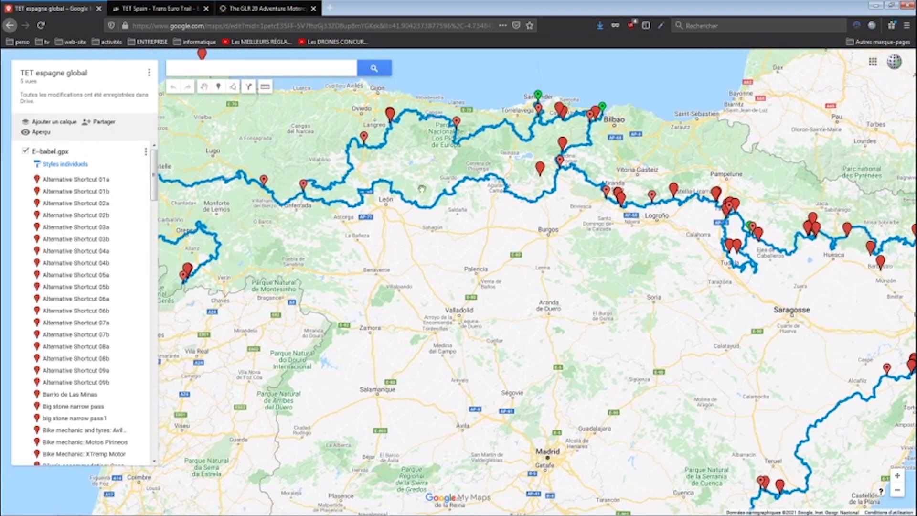
pyautogui.moveTo(295, 259); pyautogui.dragTo(232, 250)
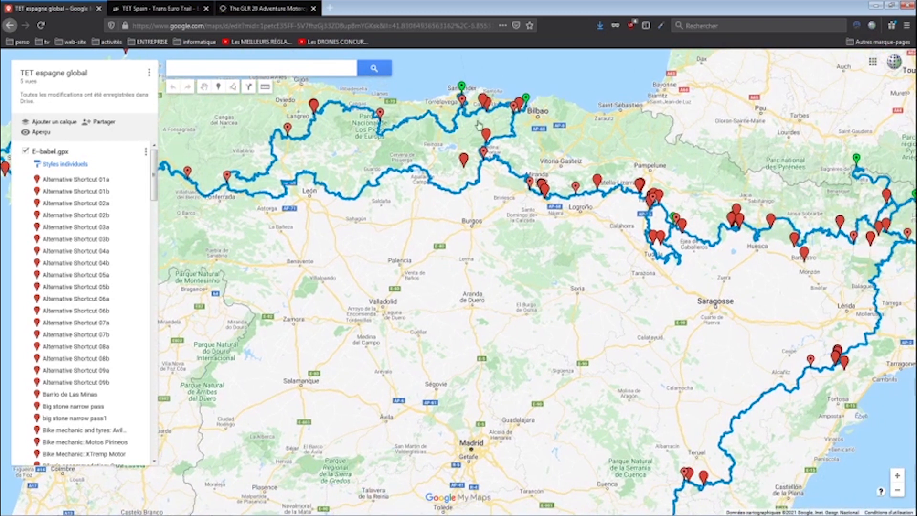
pyautogui.moveTo(594, 259); pyautogui.dragTo(467, 263)
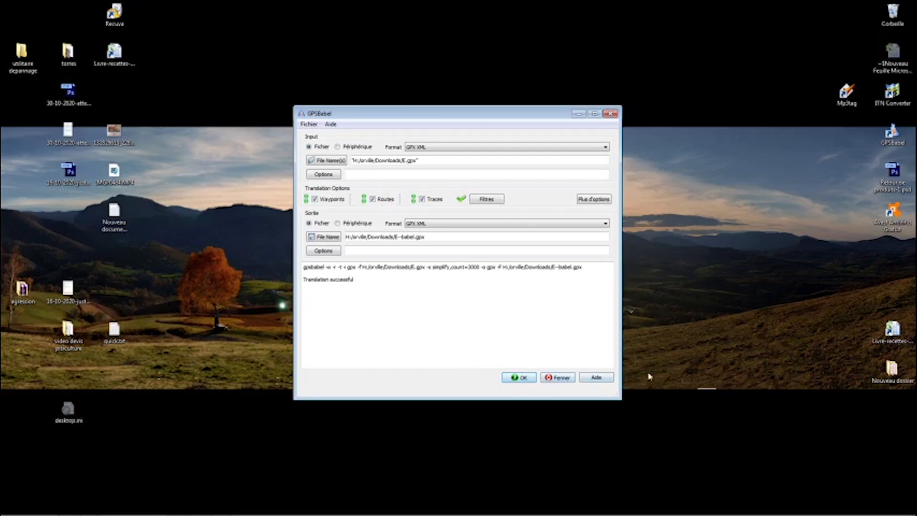
# - Switch to Garmin BaseCamp, collapse the goinglimbo folder and open the E(2) list in the tet folder
pyautogui.click(180, 509)
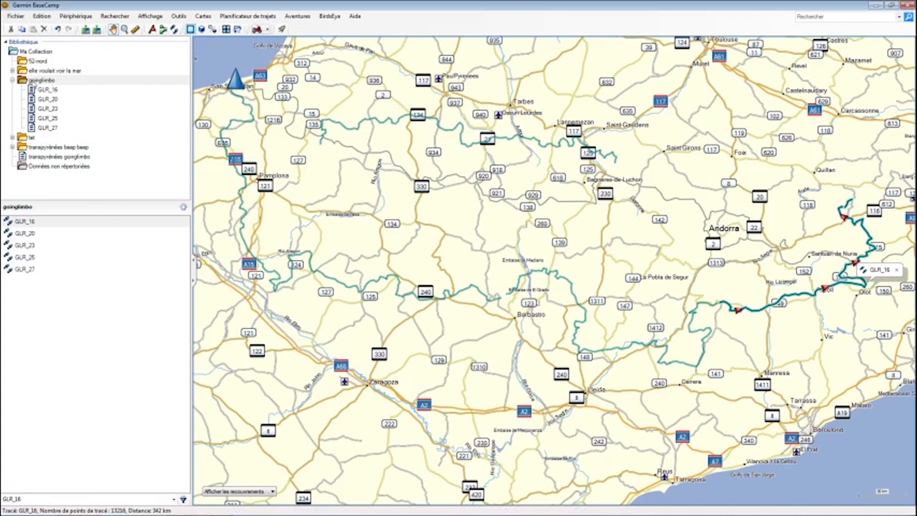
pyautogui.click(13, 80)
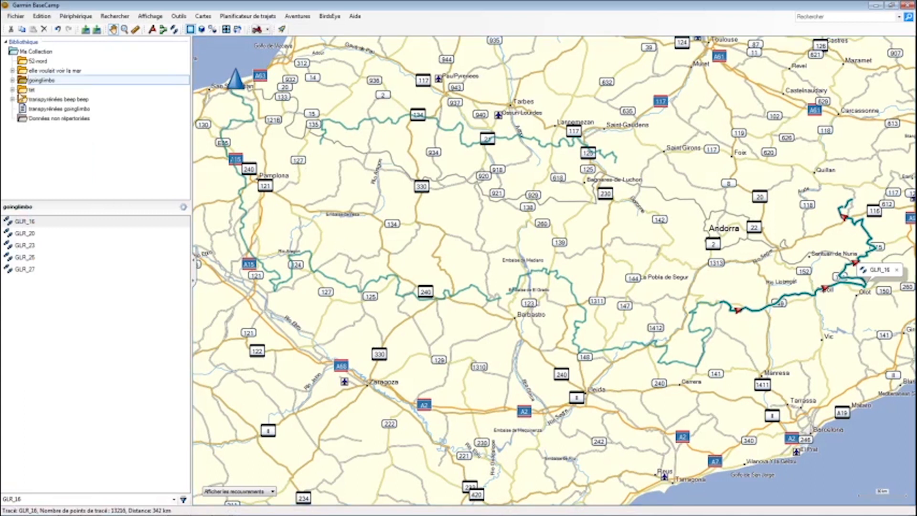
pyautogui.click(13, 90)
pyautogui.click(43, 109)
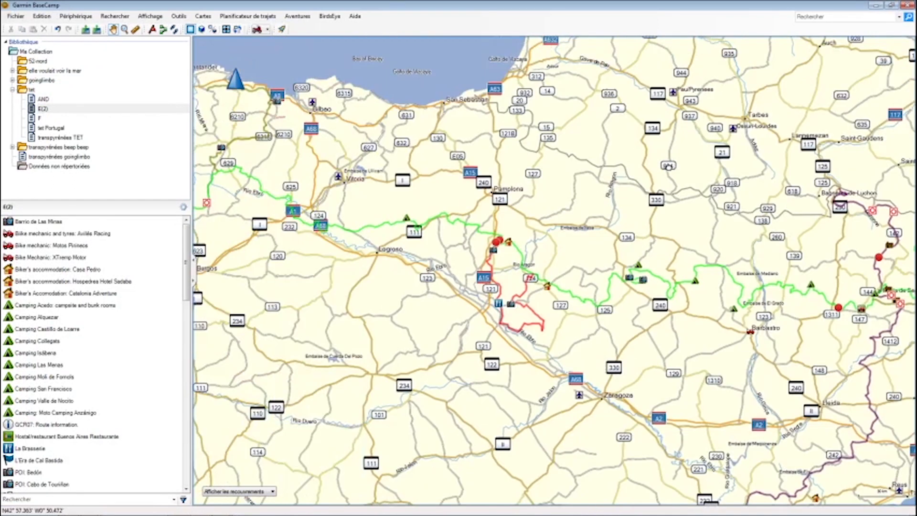
# - Split the SPAIN-Section GNR060-Galicia-2020205 track at its tip on the far western coast
pyautogui.moveTo(668, 166); pyautogui.dragTo(774, 183)
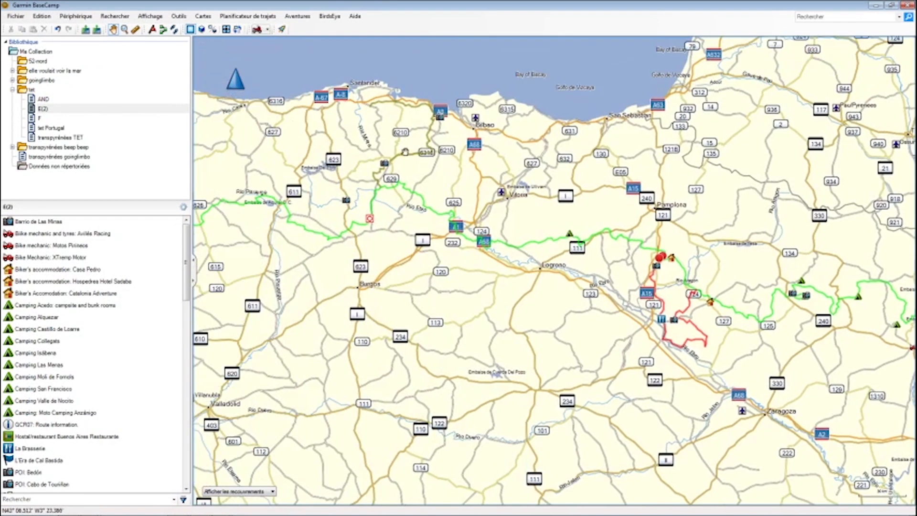
pyautogui.click(404, 154)
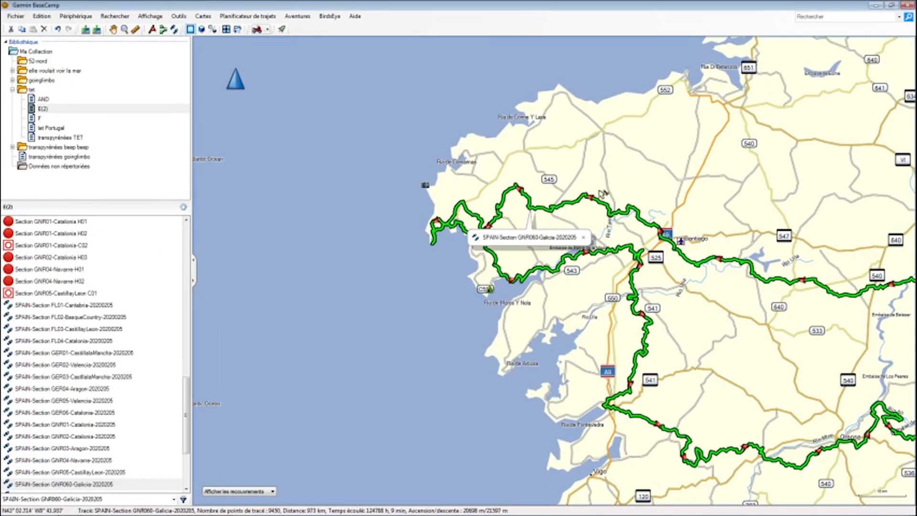
pyautogui.moveTo(691, 193); pyautogui.dragTo(460, 193)
pyautogui.scroll(-1, 460, 192)
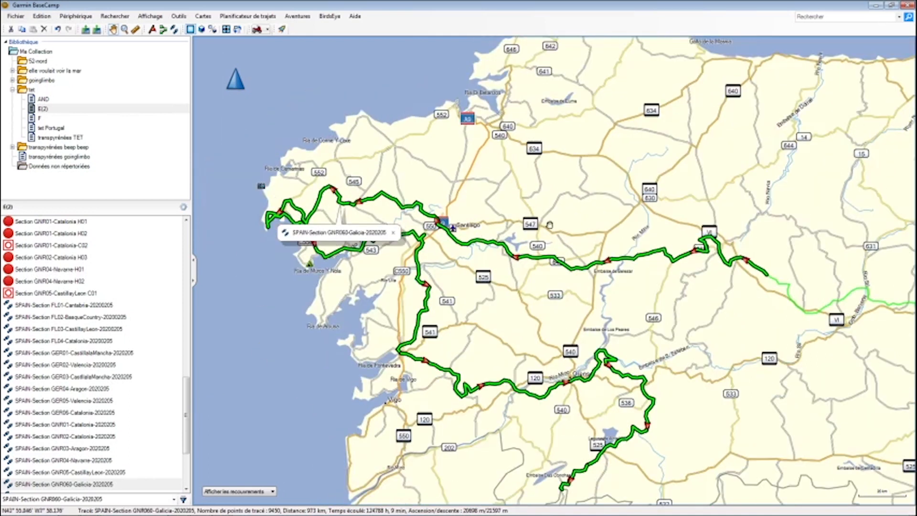
pyautogui.moveTo(726, 303); pyautogui.dragTo(852, 284)
pyautogui.scroll(2, 392, 193)
pyautogui.scroll(3, 412, 231)
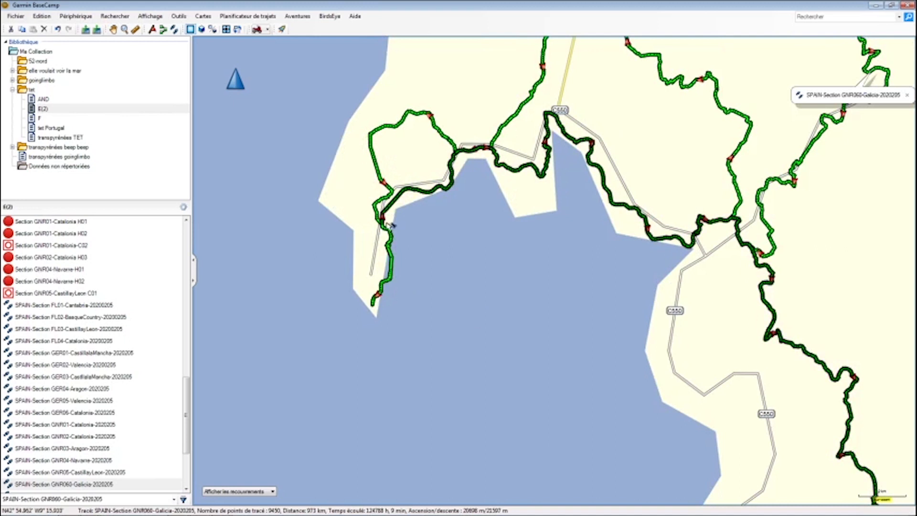
pyautogui.scroll(1, 374, 316)
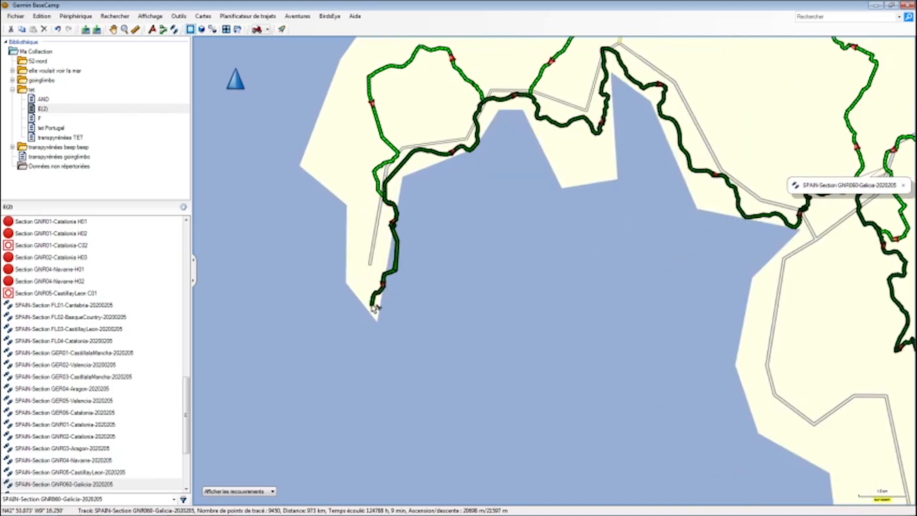
pyautogui.scroll(3, 375, 311)
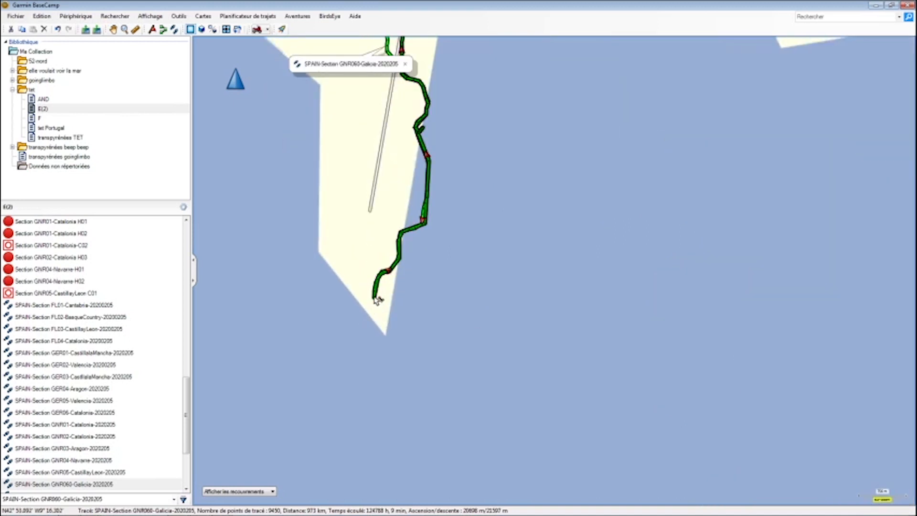
pyautogui.click(375, 298)
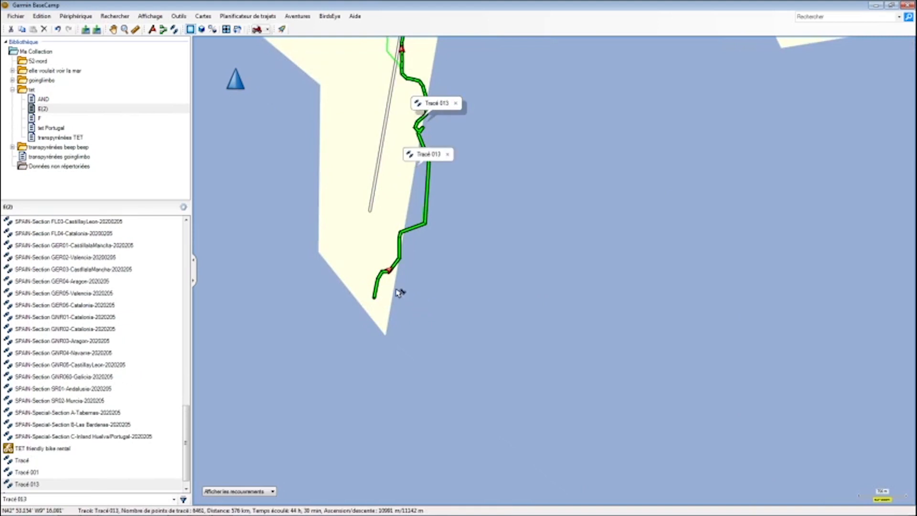
# - Select the northern part of the split Galicia track and examine its route eastward across northern Spain
pyautogui.scroll(-3, 400, 292)
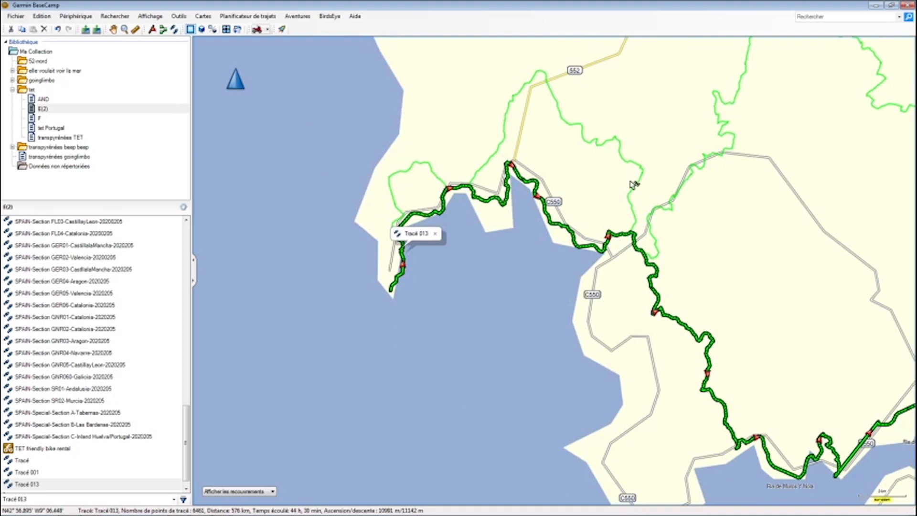
pyautogui.click(639, 178)
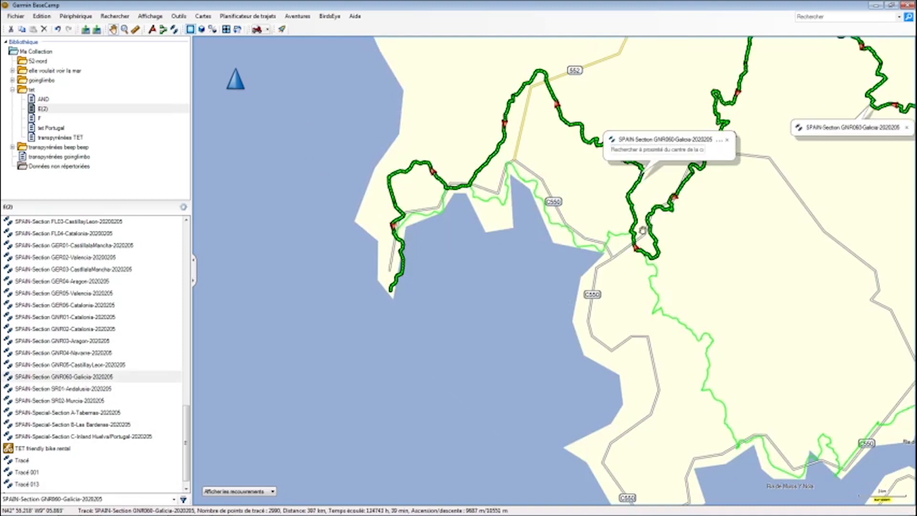
pyautogui.moveTo(760, 259); pyautogui.dragTo(465, 281)
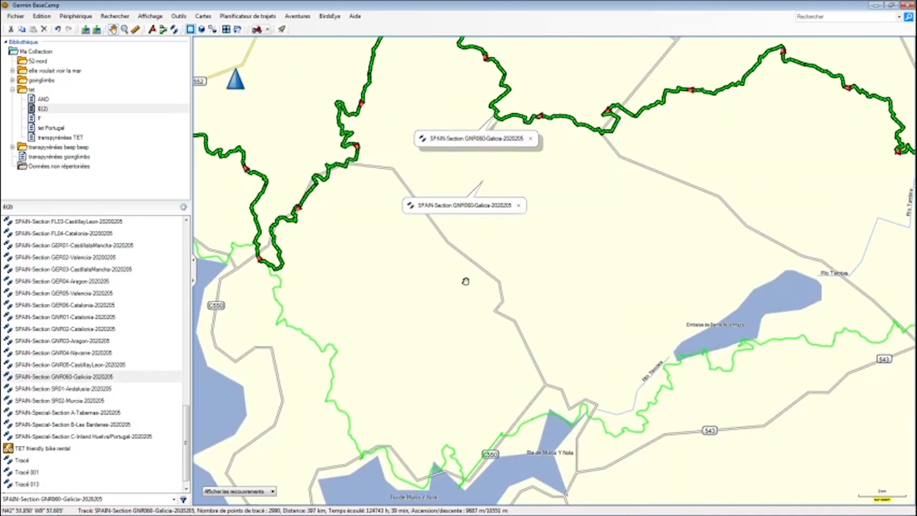
pyautogui.scroll(-2, 465, 282)
pyautogui.moveTo(667, 342); pyautogui.dragTo(435, 281)
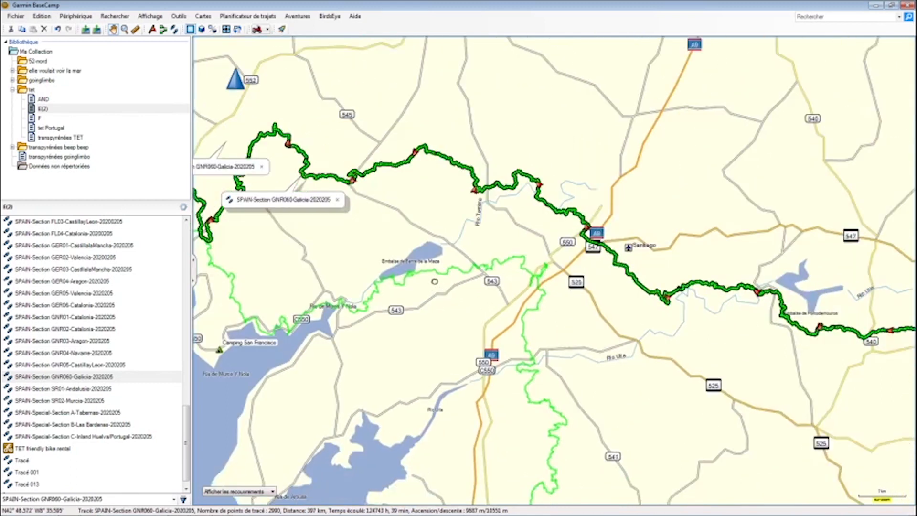
pyautogui.moveTo(725, 338); pyautogui.dragTo(342, 227)
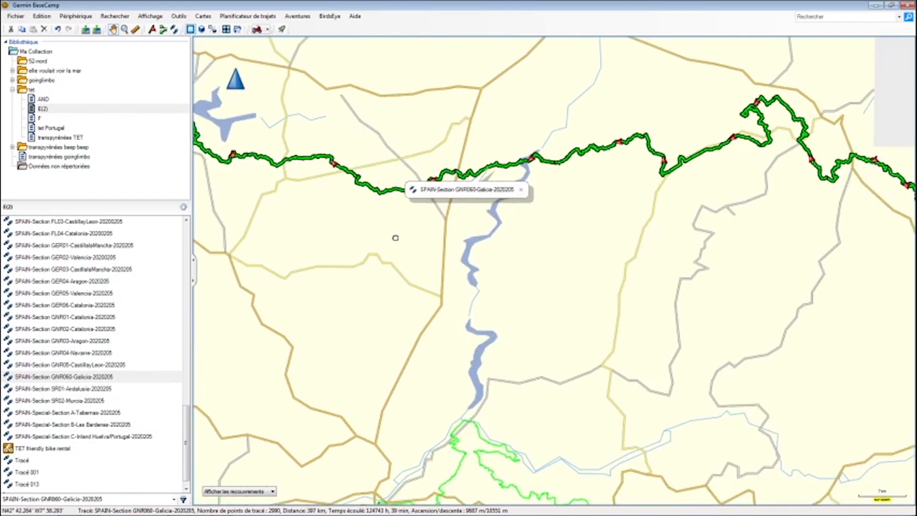
pyautogui.scroll(-2, 396, 237)
pyautogui.moveTo(652, 323); pyautogui.dragTo(322, 244)
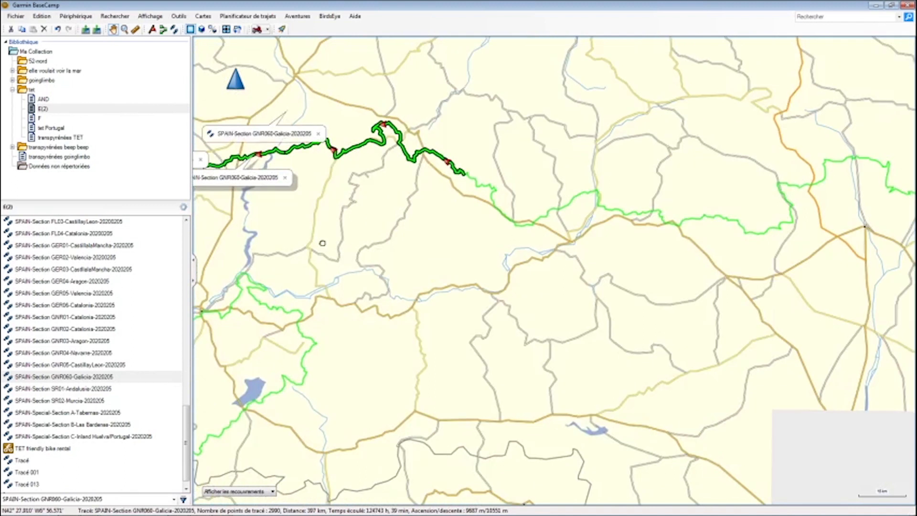
pyautogui.scroll(-1, 631, 282)
pyautogui.moveTo(692, 264); pyautogui.dragTo(580, 266)
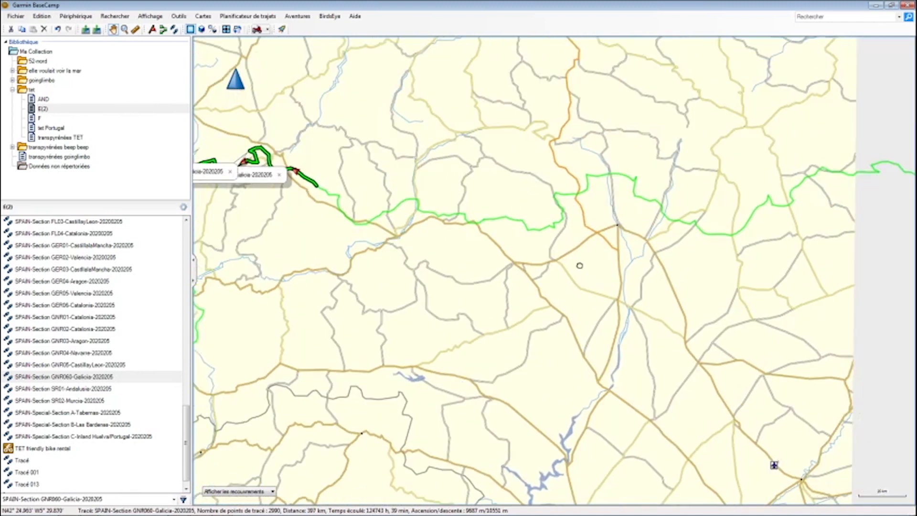
pyautogui.scroll(-2, 707, 254)
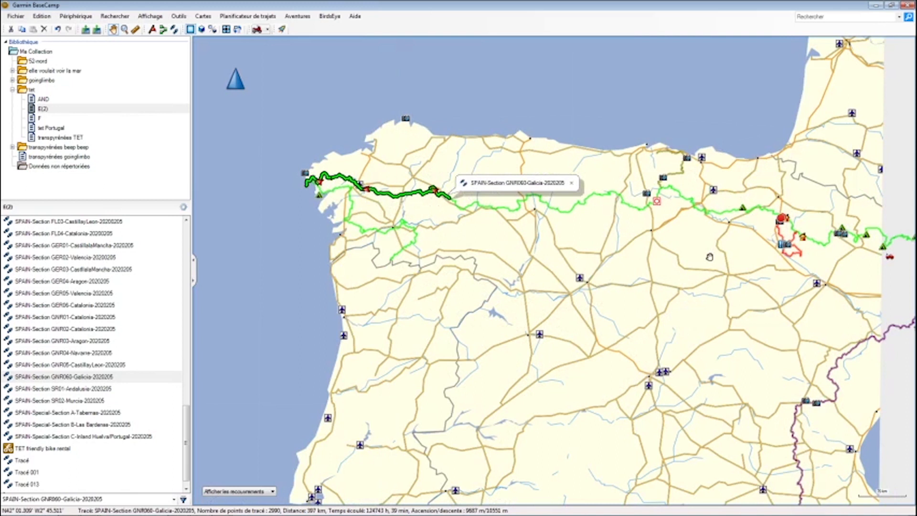
pyautogui.moveTo(718, 267); pyautogui.dragTo(492, 250)
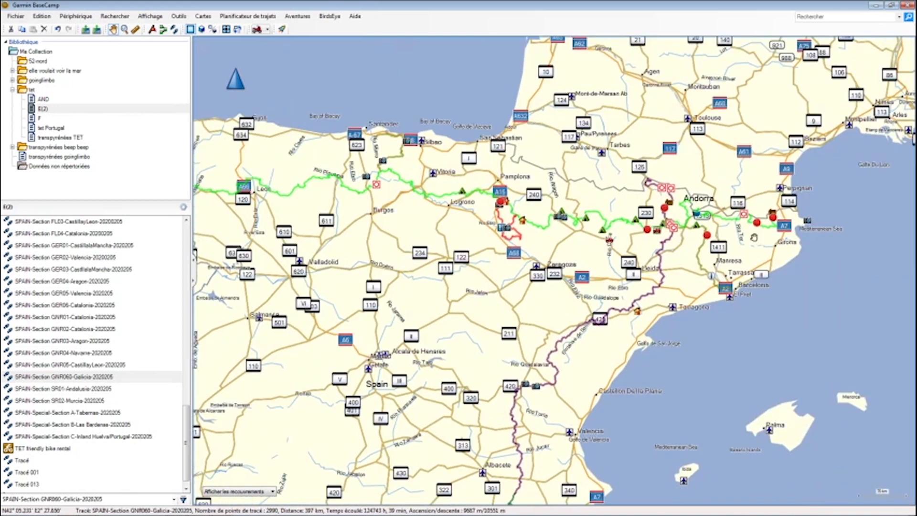
# - Select the northern tracks from the Mediterranean to Navarre together: GNR01-Catalonia, GNR02-Catalonia, GNR03-Aragon, GNR04-Navarre, Tracé and Tracé 001
pyautogui.scroll(1, 754, 237)
pyautogui.click(771, 223)
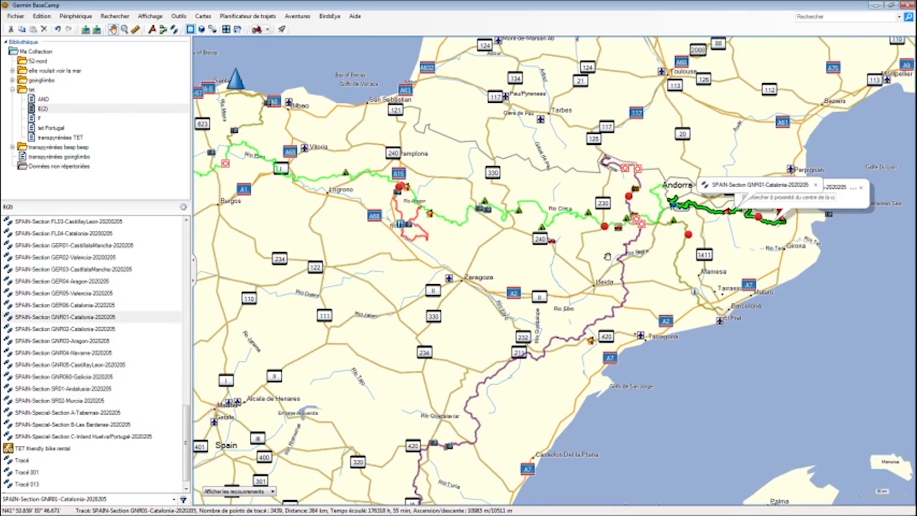
pyautogui.keyDown('ctrl'); pyautogui.click(538, 204); pyautogui.keyUp('ctrl')
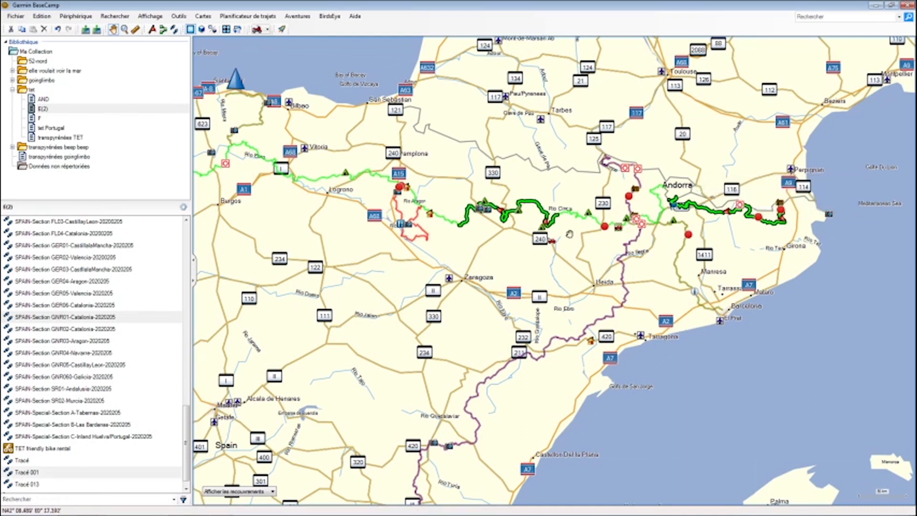
pyautogui.keyDown('ctrl'); pyautogui.click(578, 213); pyautogui.keyUp('ctrl')
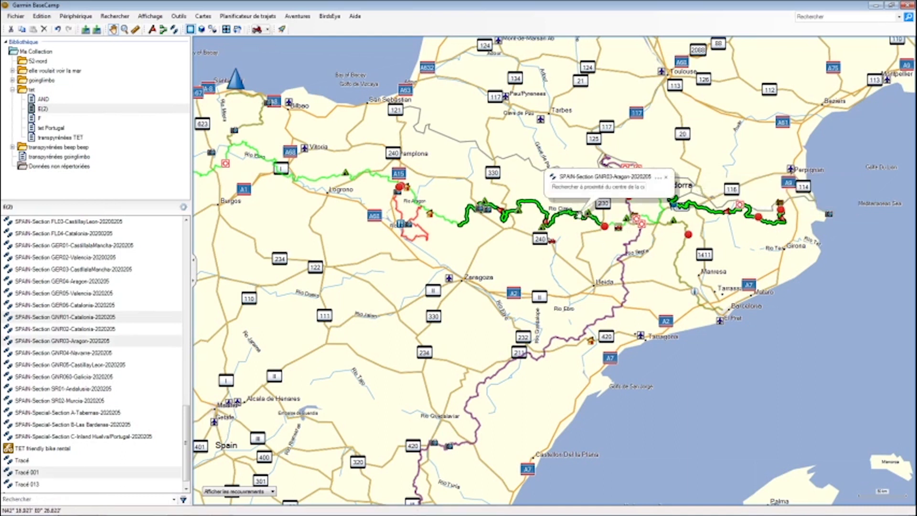
pyautogui.keyDown('ctrl'); pyautogui.click(652, 218); pyautogui.keyUp('ctrl')
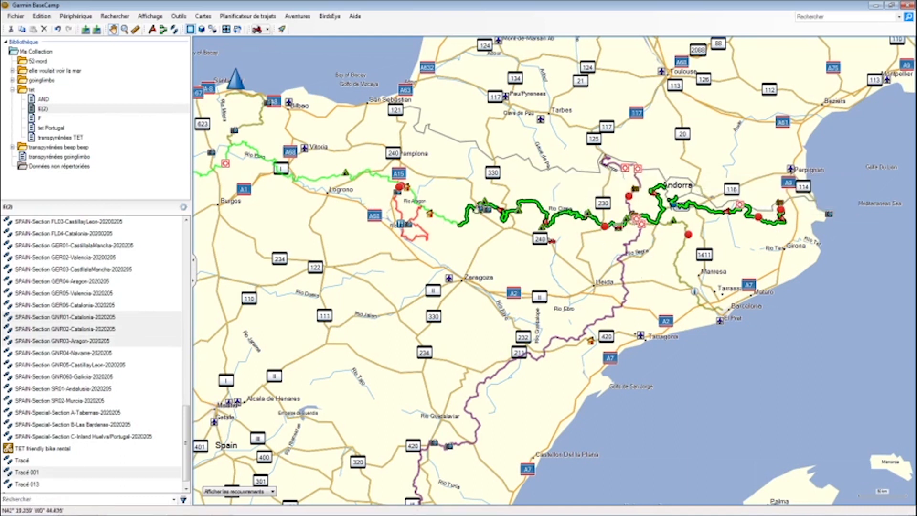
pyautogui.keyDown('ctrl'); pyautogui.click(435, 213); pyautogui.keyUp('ctrl')
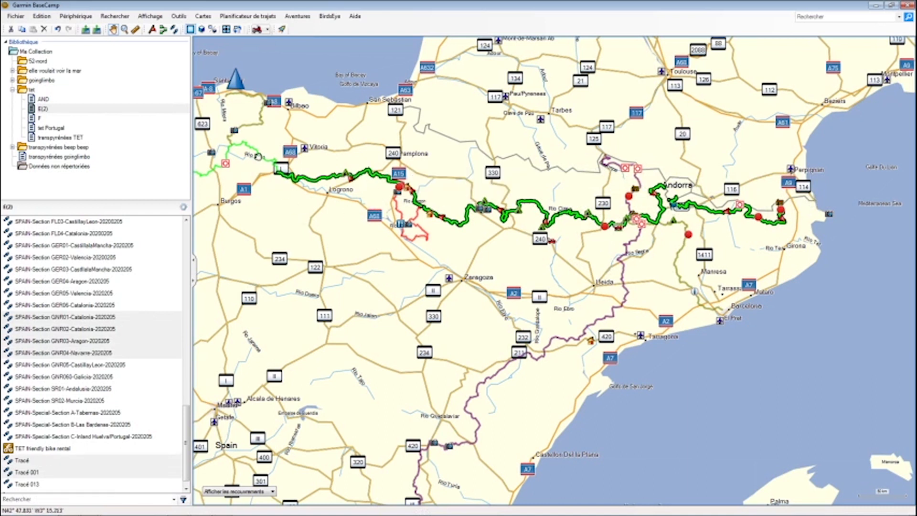
# - Add the GNR05-CastillayLeon and GNR060-Galicia tracks to the selection to complete the northern route to the Atlantic
pyautogui.keyDown('ctrl'); pyautogui.click(252, 148); pyautogui.keyUp('ctrl')
pyautogui.moveTo(311, 234); pyautogui.dragTo(625, 189)
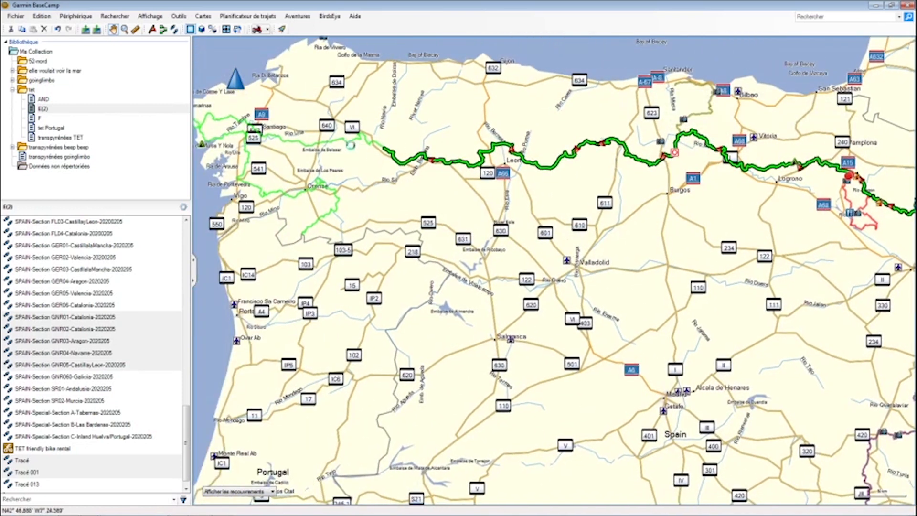
pyautogui.keyDown('ctrl'); pyautogui.click(346, 143); pyautogui.keyUp('ctrl')
pyautogui.moveTo(359, 177); pyautogui.dragTo(330, 178)
pyautogui.scroll(-2, 627, 243)
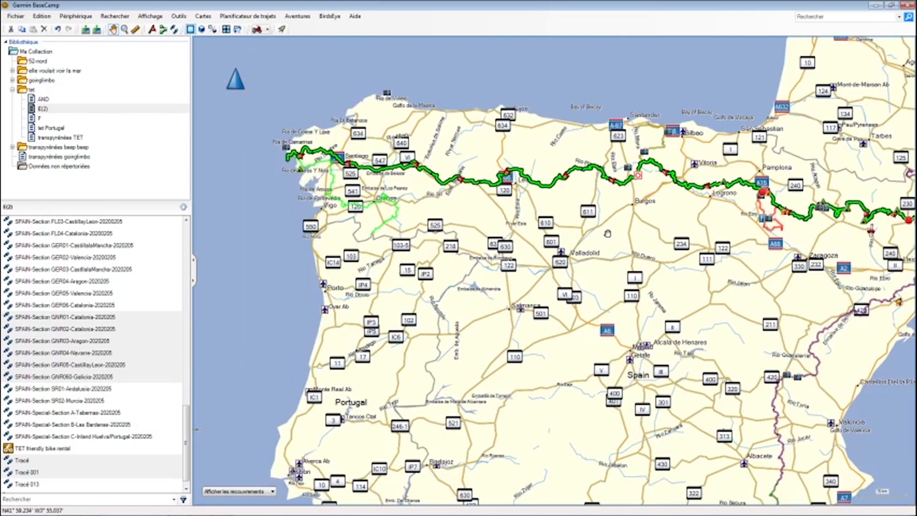
pyautogui.moveTo(637, 261); pyautogui.dragTo(538, 259)
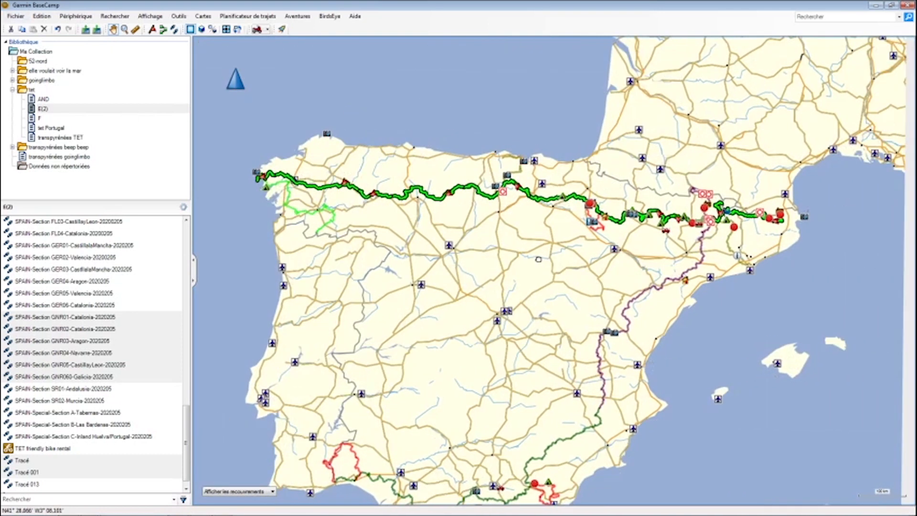
# - Export the selected tracks to the Téléchargements folder as TET espagne voyage.gpx and switch back to the TET espagne global map
pyautogui.click(16, 16)
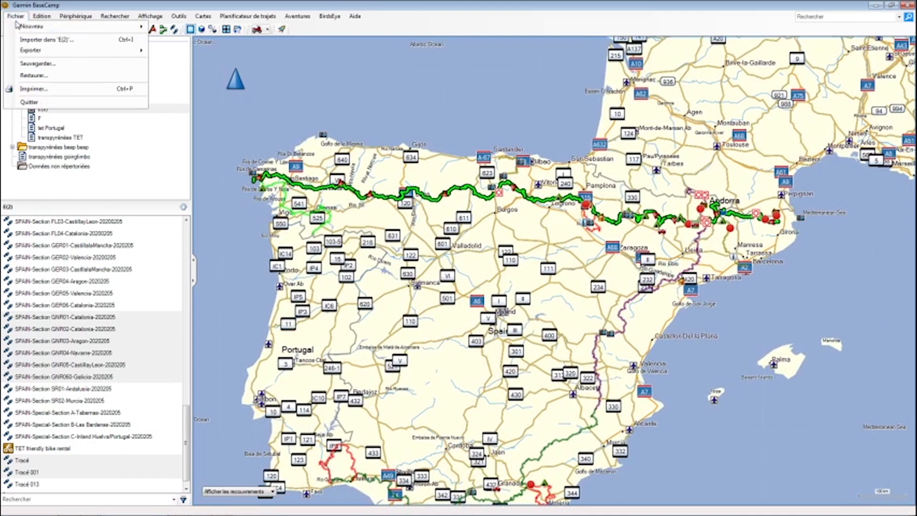
pyautogui.moveTo(89, 52)
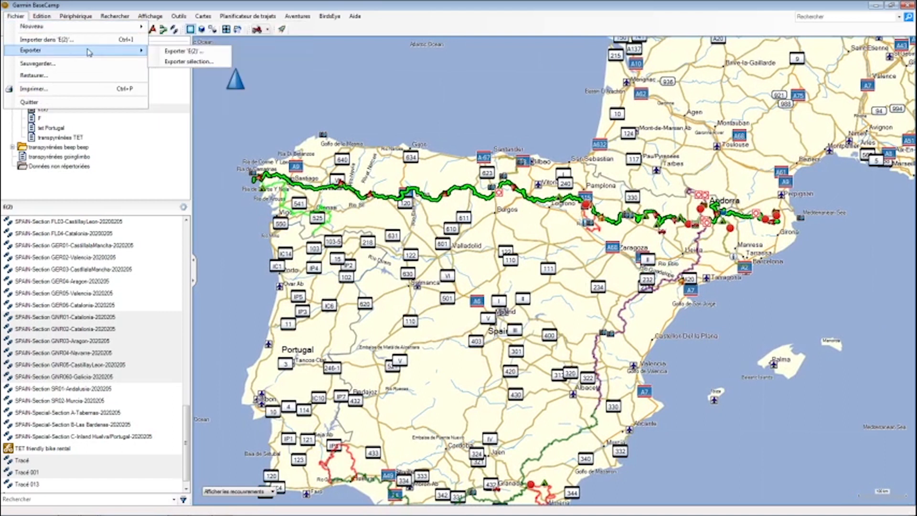
pyautogui.click(180, 62)
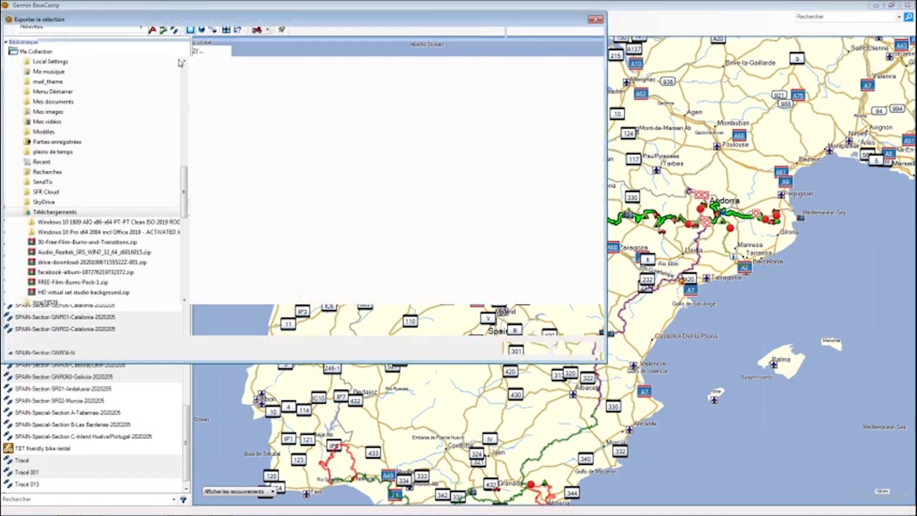
pyautogui.click(137, 316)
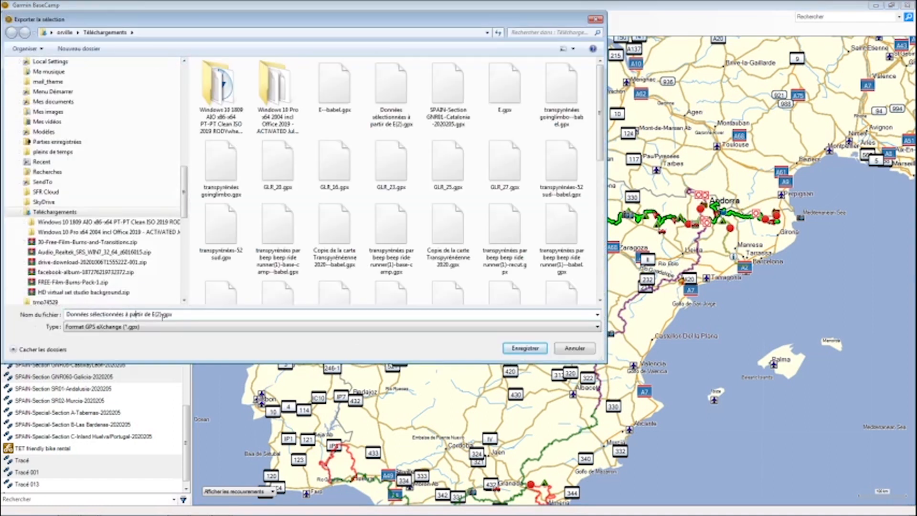
pyautogui.moveTo(163, 316); pyautogui.dragTo(60, 306)
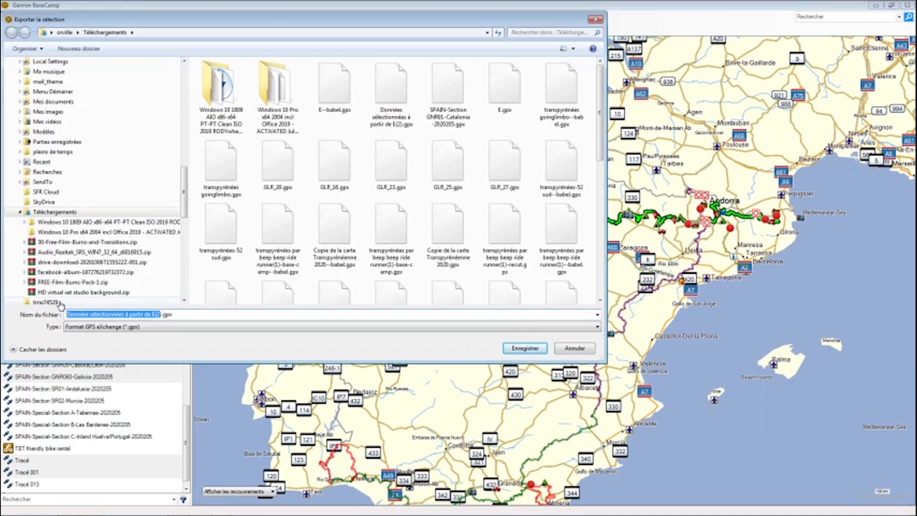
pyautogui.press('BackSpace')
pyautogui.write('TET espagne')
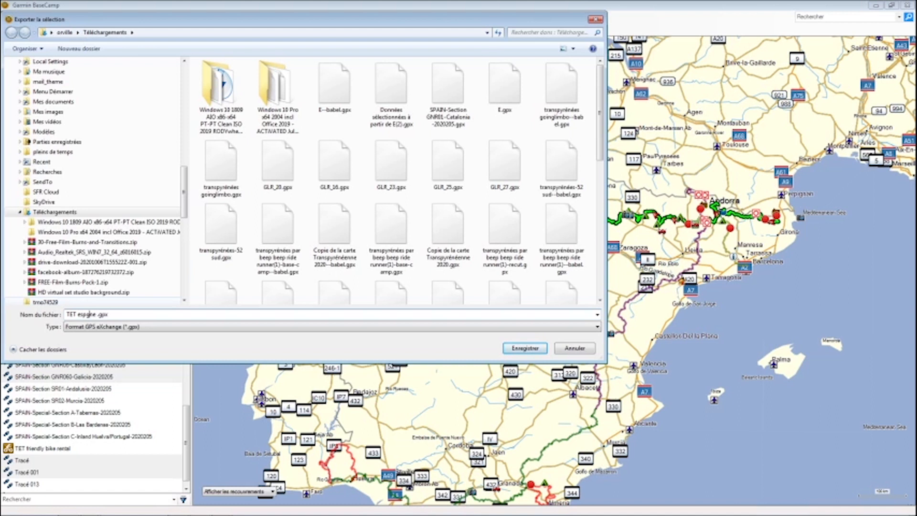
pyautogui.write('voyage')
pyautogui.click(534, 350)
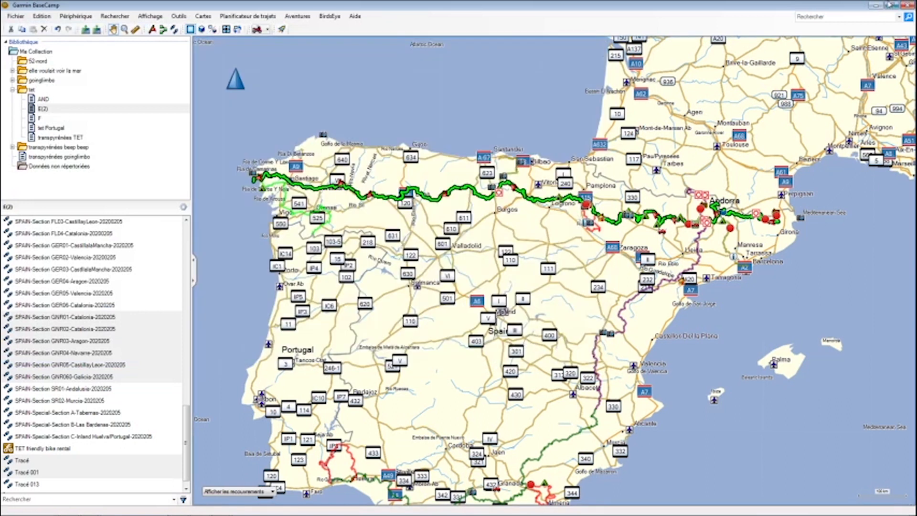
pyautogui.click(875, 5)
pyautogui.moveTo(109, 511)
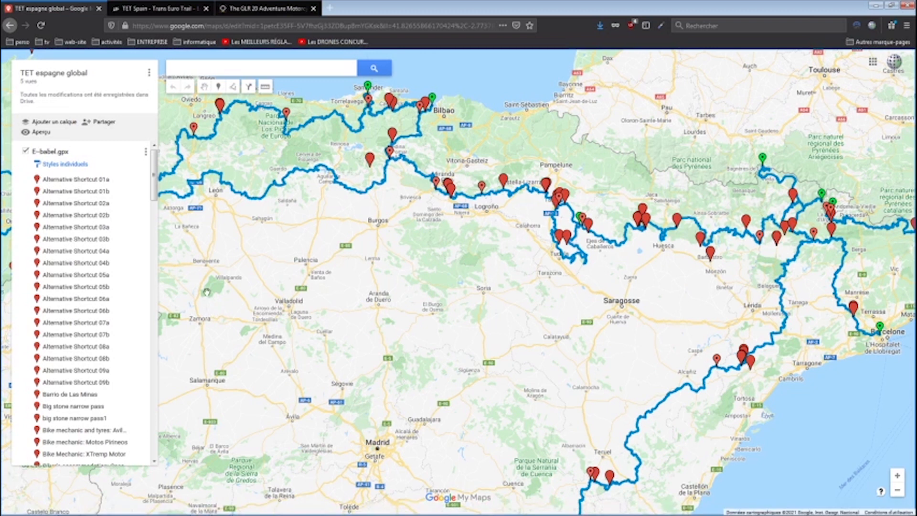
# - Hide the E-babel.gpx layer and import TET voyage espagne.gpx from the Téléchargements folder into a new layer
pyautogui.click(26, 152)
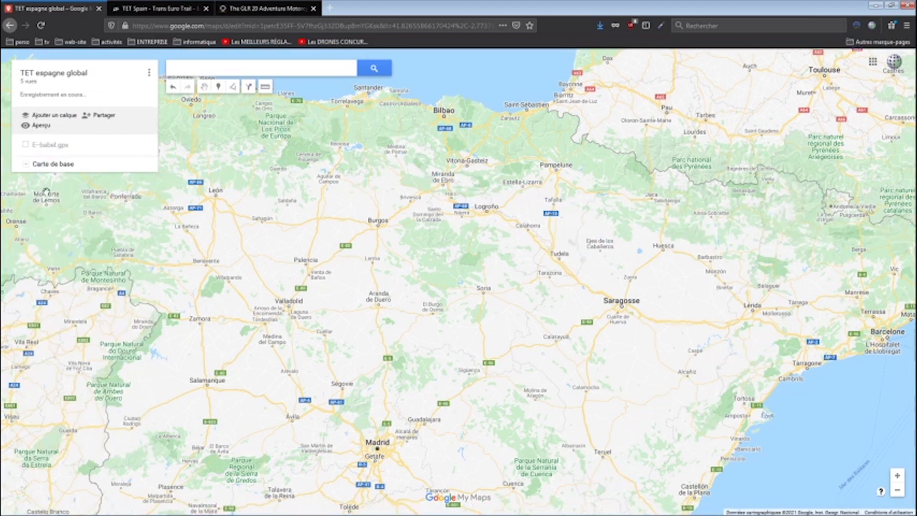
pyautogui.click(38, 122)
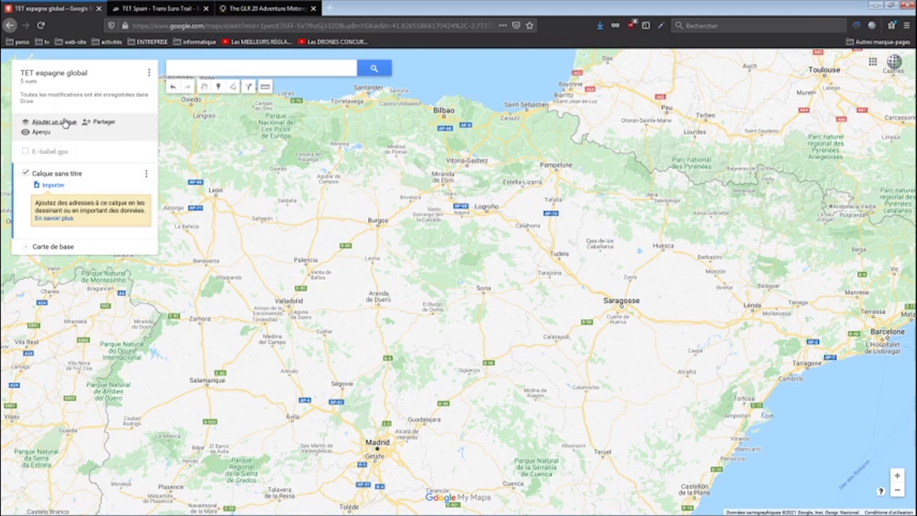
pyautogui.click(51, 185)
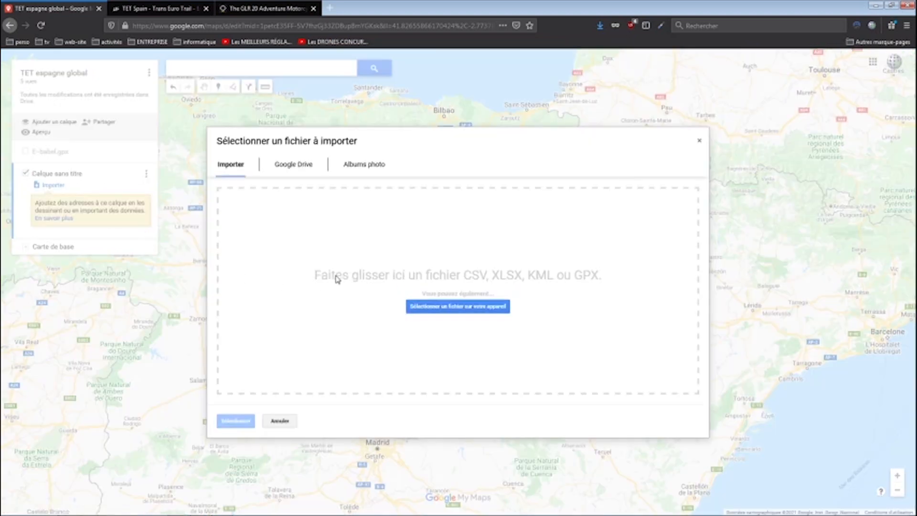
pyautogui.click(469, 306)
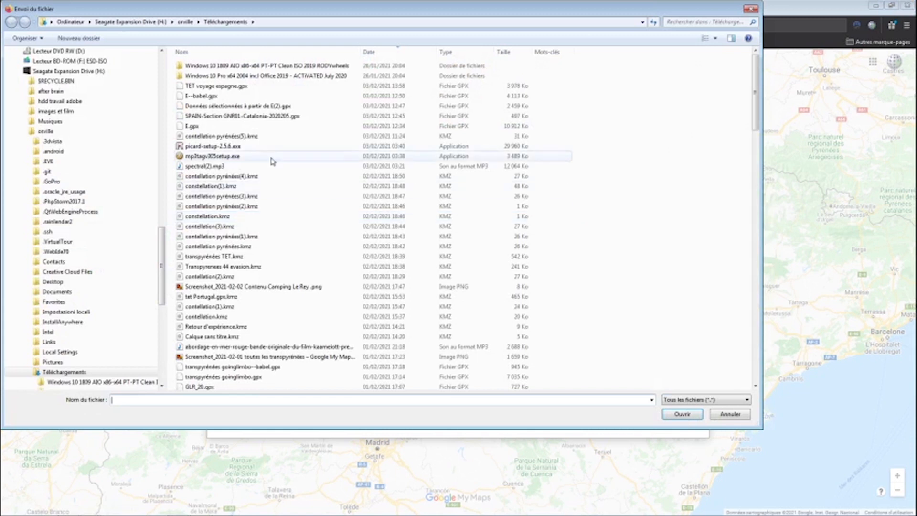
pyautogui.doubleClick(234, 87)
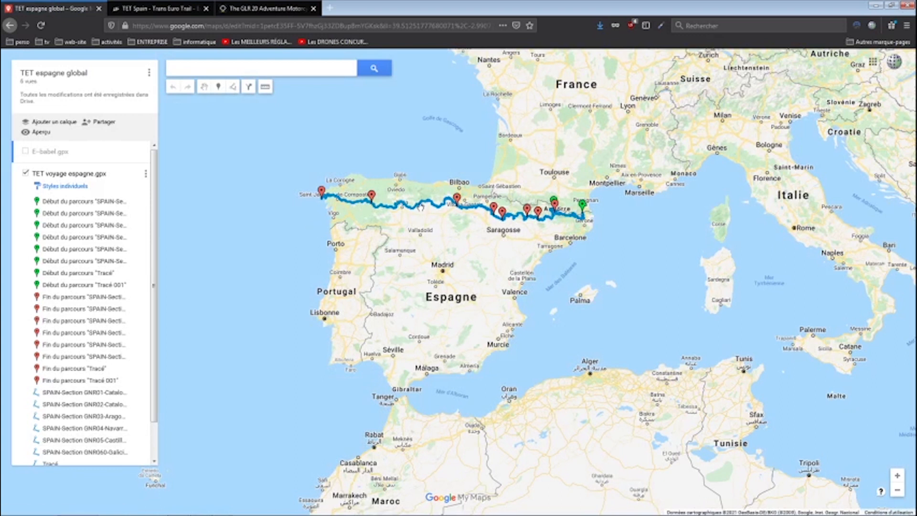
# - Add another empty layer and start a driving route in Finisterre, near the western end of the imported track
pyautogui.scroll(2, 432, 205)
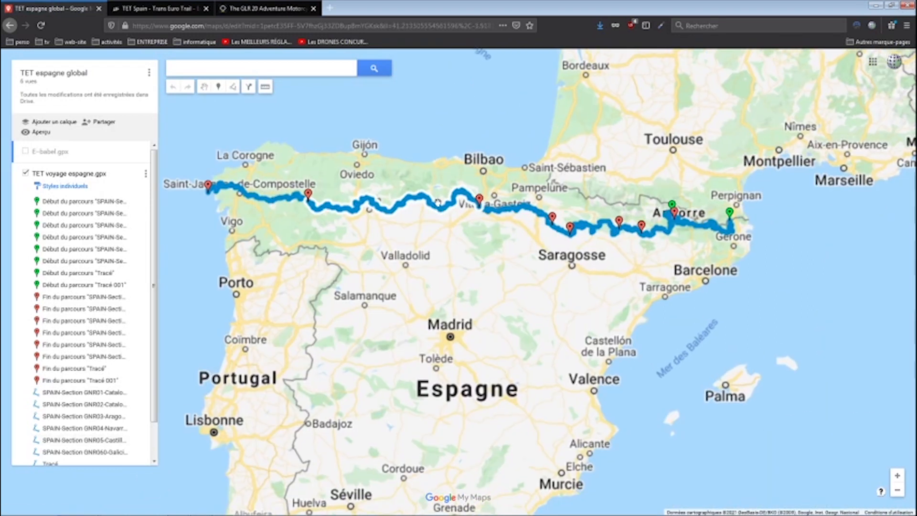
pyautogui.scroll(1, 438, 203)
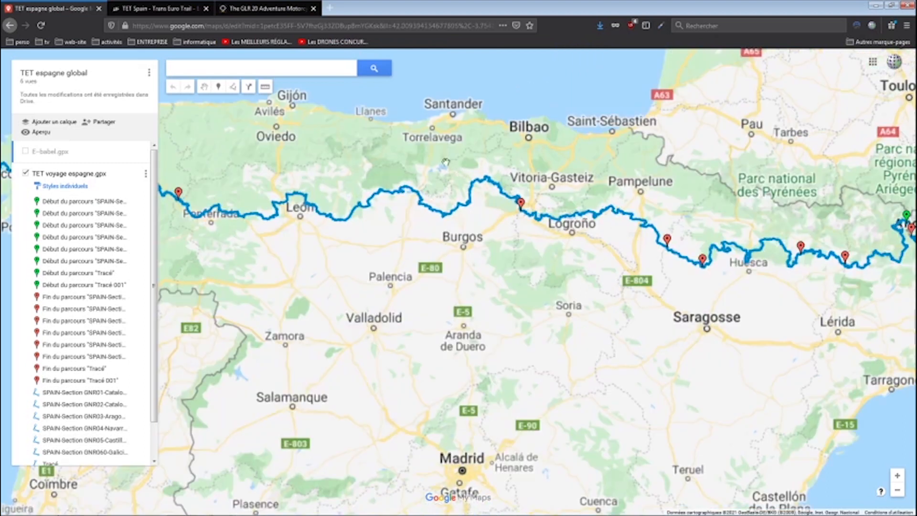
pyautogui.moveTo(409, 151); pyautogui.dragTo(403, 173)
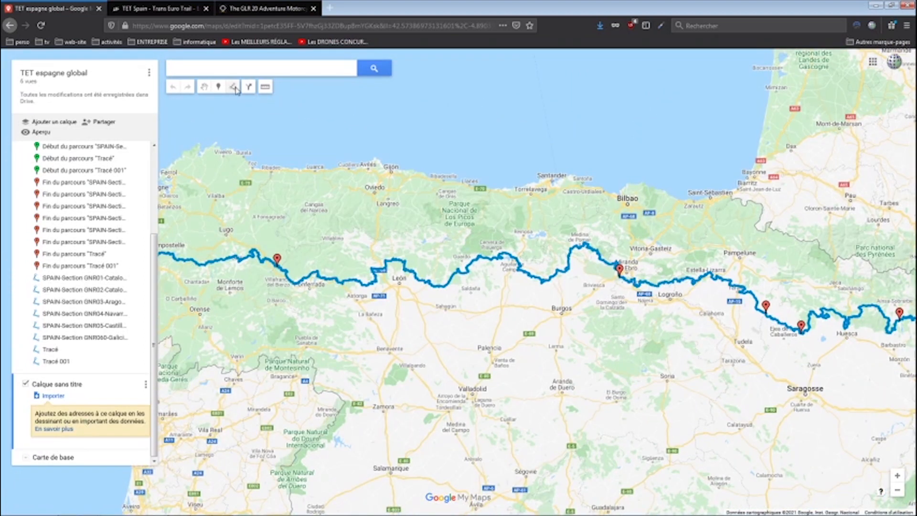
pyautogui.click(234, 88)
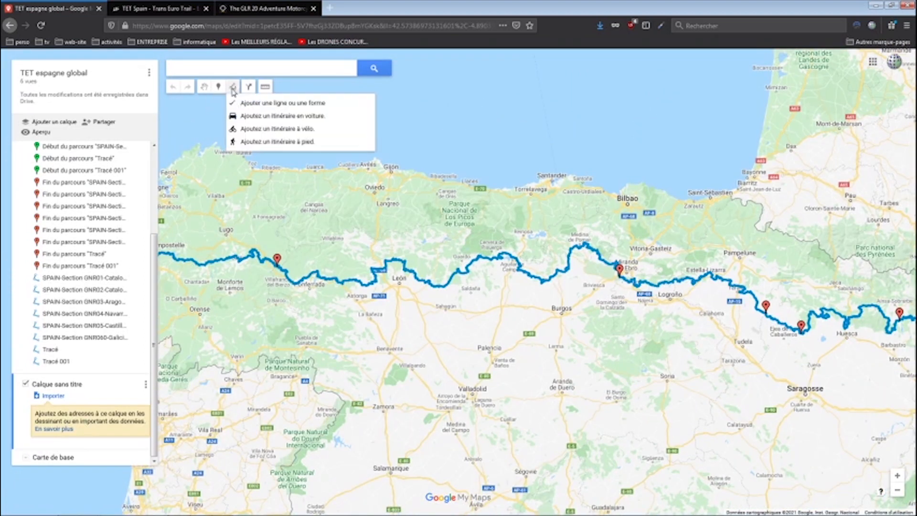
pyautogui.click(235, 117)
pyautogui.moveTo(228, 210); pyautogui.dragTo(276, 199)
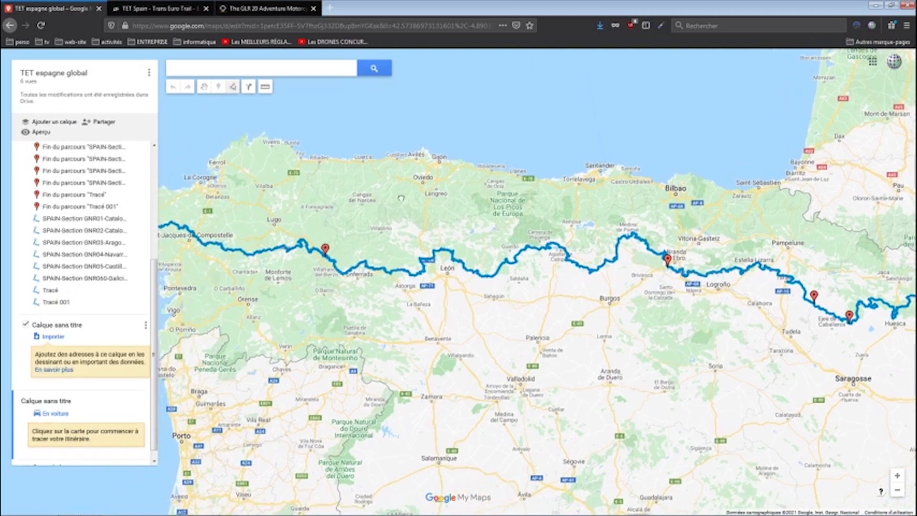
pyautogui.scroll(3, 277, 199)
pyautogui.moveTo(354, 224); pyautogui.dragTo(498, 226)
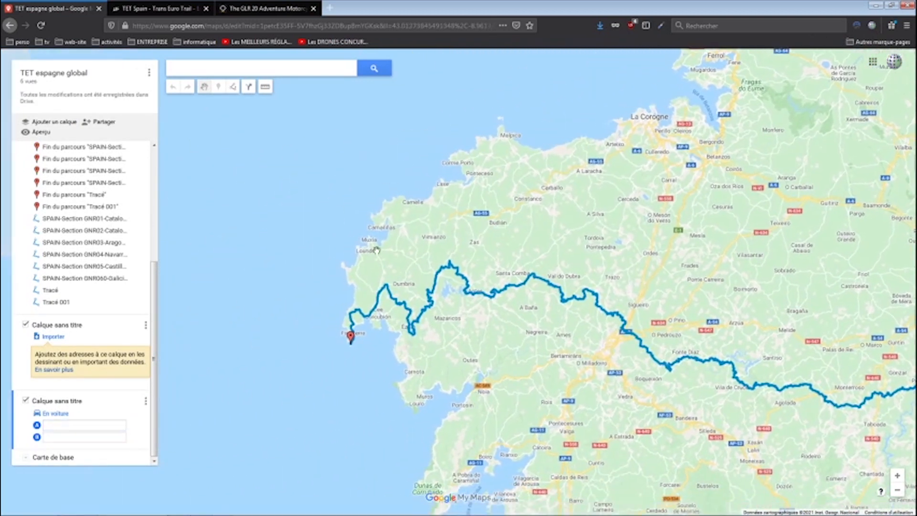
pyautogui.click(228, 89)
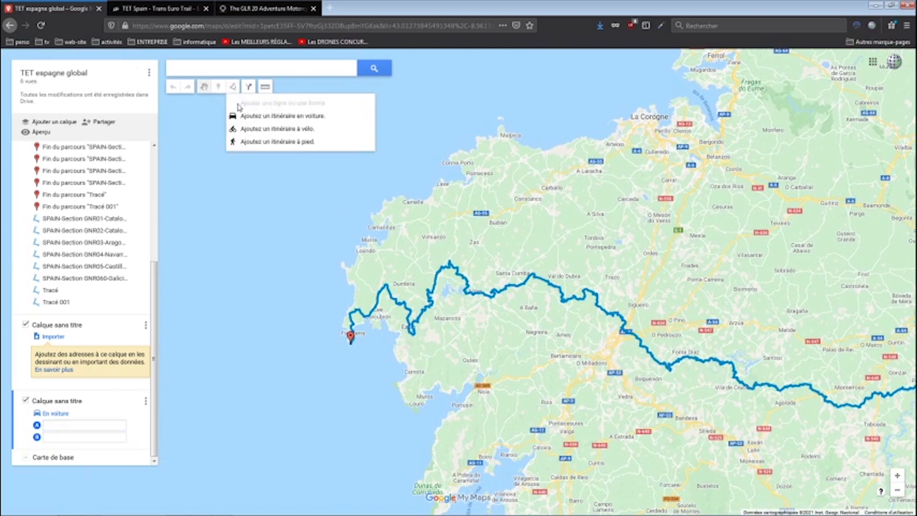
pyautogui.click(241, 116)
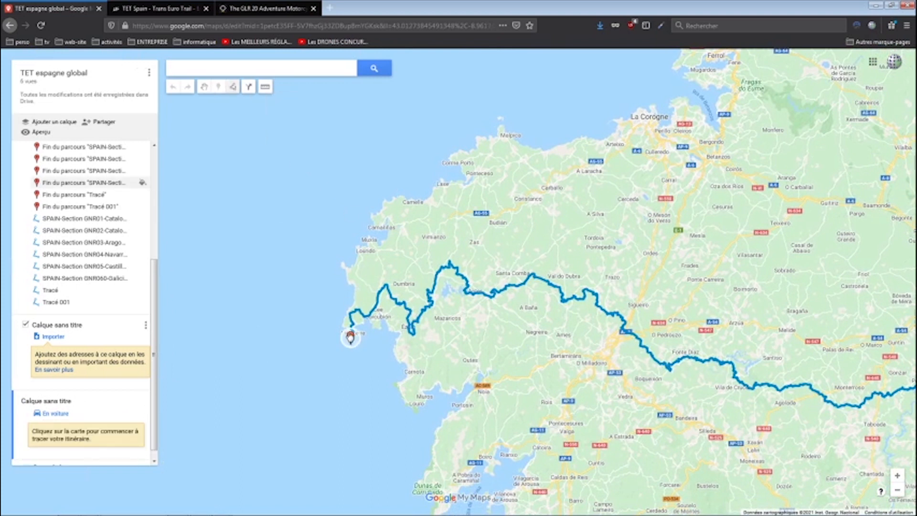
pyautogui.scroll(4, 350, 330)
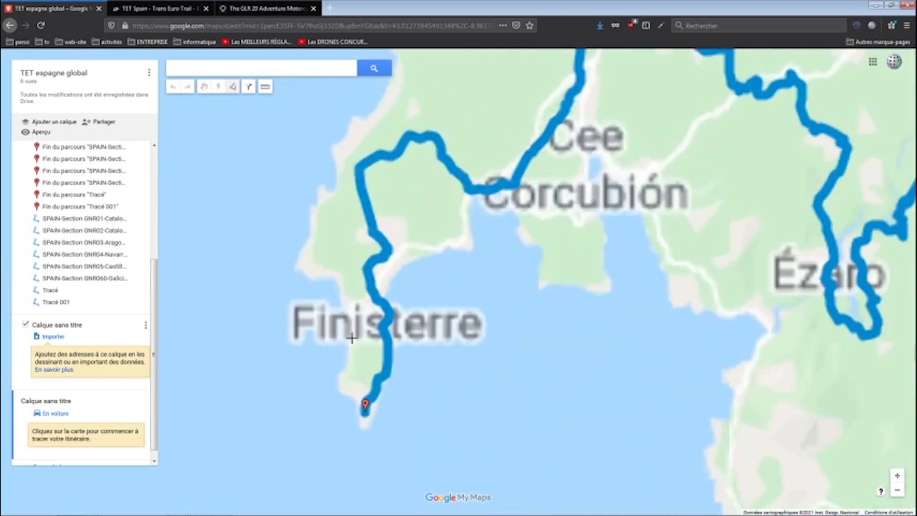
pyautogui.click(377, 328)
# - End the driving route near Louvie-Juzon, south of Pau on the French side of the Pyrenees
pyautogui.scroll(-3, 401, 361)
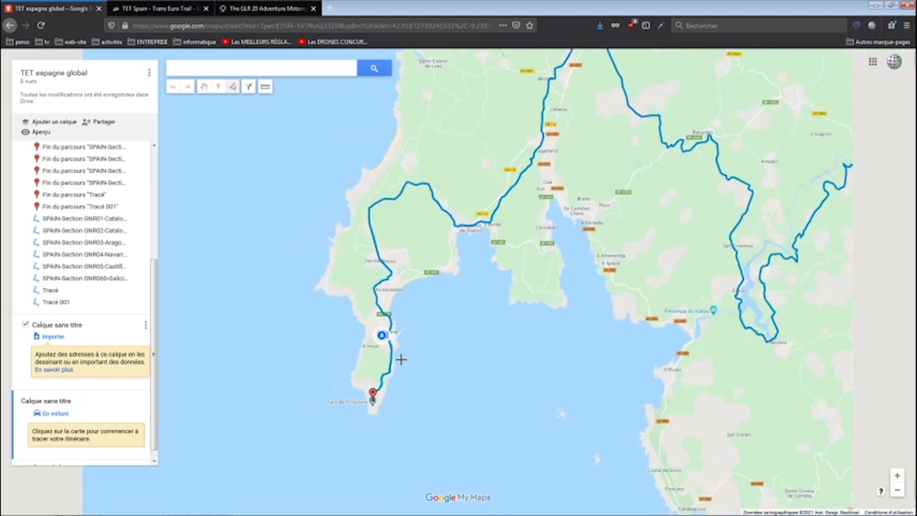
pyautogui.scroll(2, 401, 359)
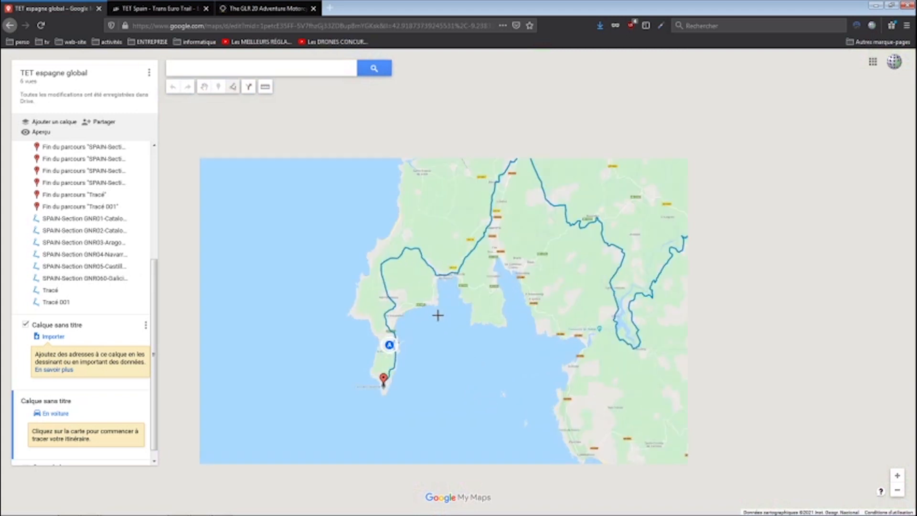
pyautogui.scroll(-2, 436, 311)
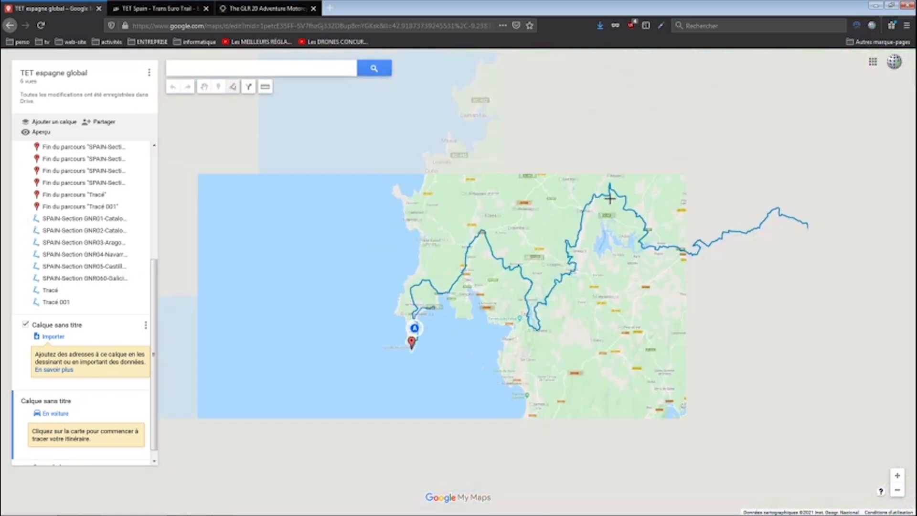
pyautogui.scroll(4, 614, 190)
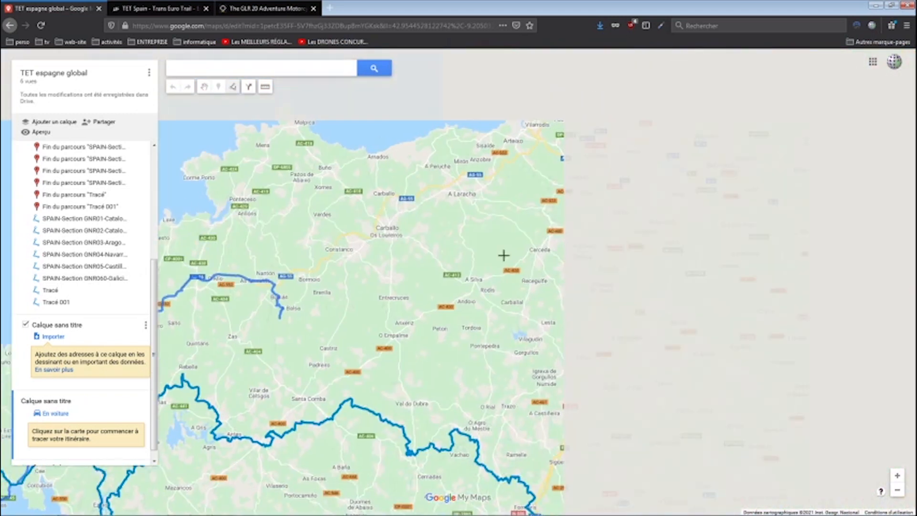
pyautogui.moveTo(679, 182); pyautogui.dragTo(467, 321)
pyautogui.scroll(-1, 463, 283)
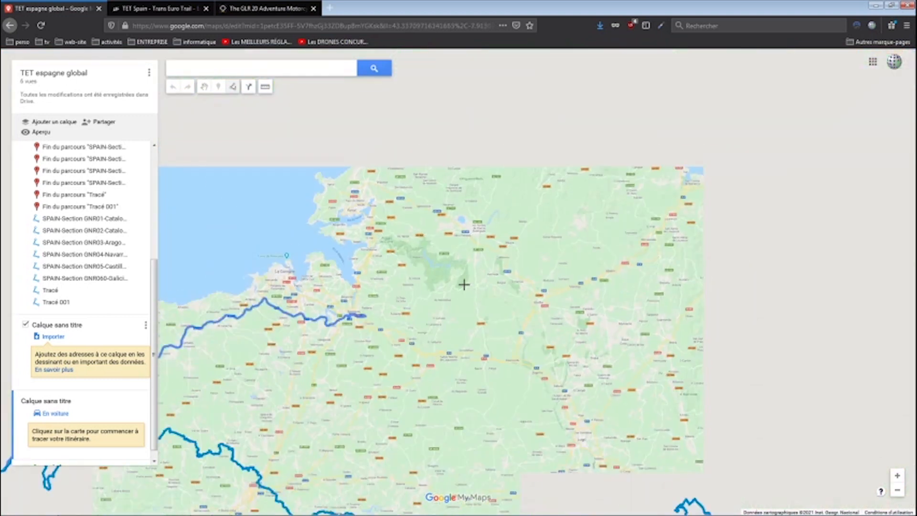
pyautogui.scroll(-3, 495, 211)
pyautogui.scroll(1, 576, 277)
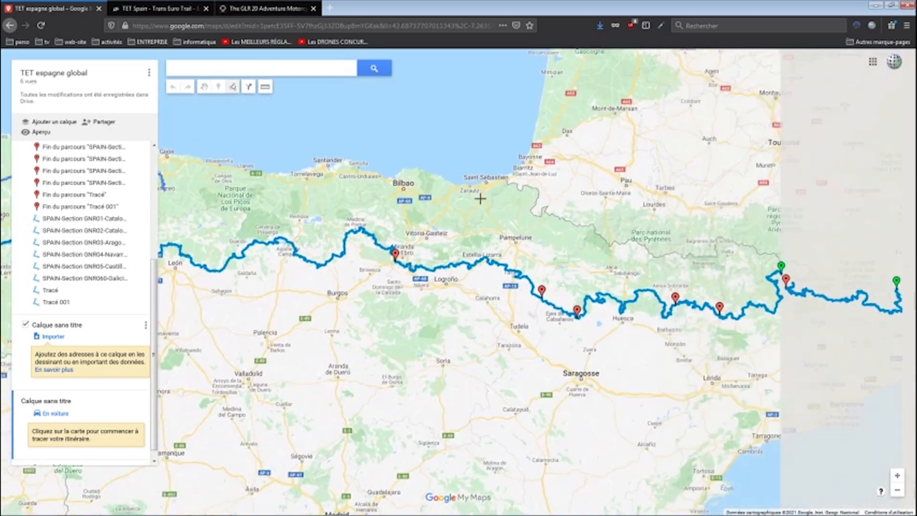
pyautogui.scroll(3, 616, 243)
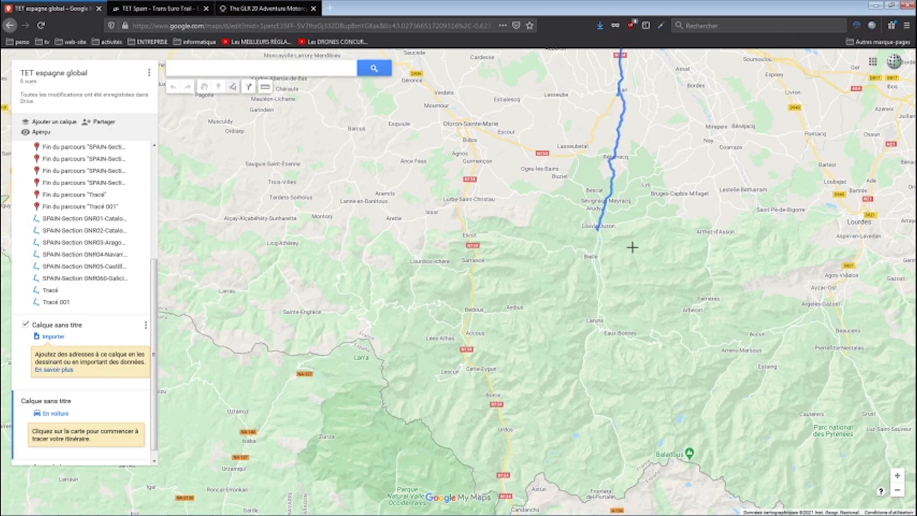
pyautogui.click(598, 230)
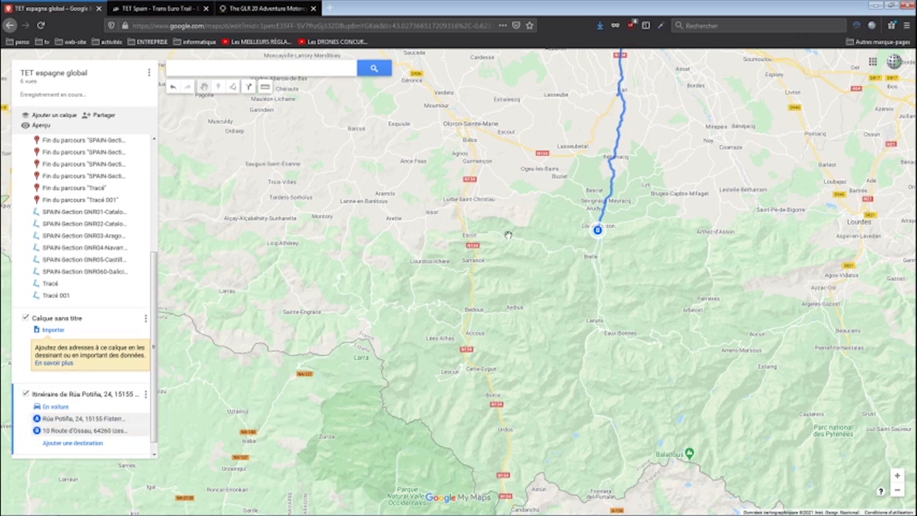
# - Reshape the driving route across northern Spain and pull its western part through Ferrol
pyautogui.scroll(-3, 508, 235)
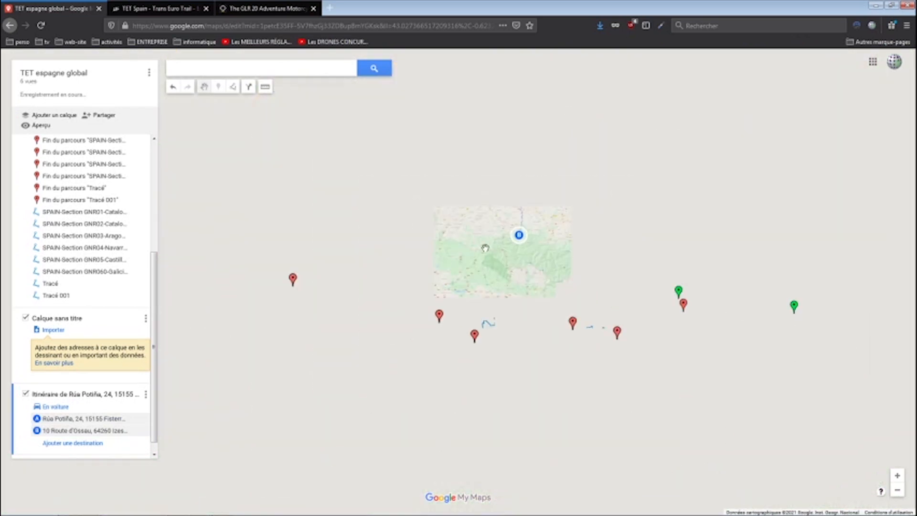
pyautogui.moveTo(457, 225); pyautogui.dragTo(577, 226)
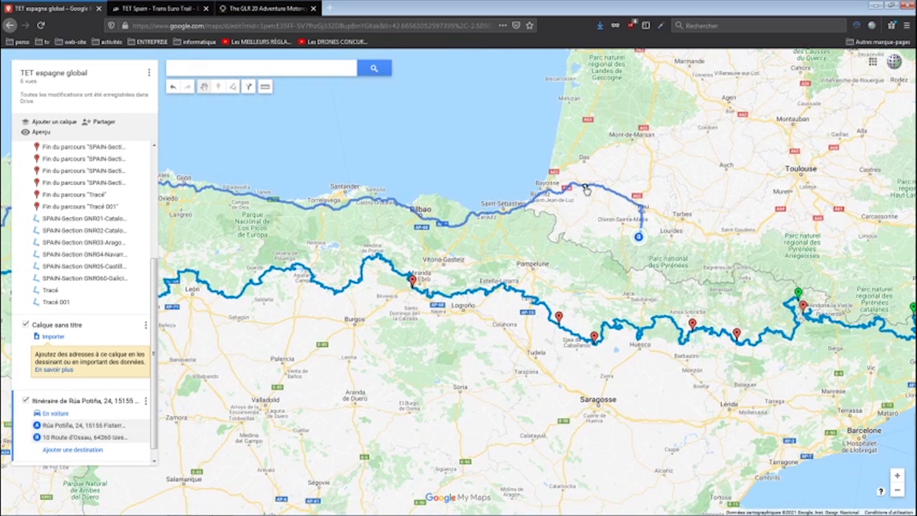
pyautogui.moveTo(586, 189); pyautogui.dragTo(549, 253)
pyautogui.moveTo(319, 317); pyautogui.dragTo(345, 206)
pyautogui.moveTo(383, 234); pyautogui.dragTo(760, 260)
pyautogui.moveTo(385, 245); pyautogui.dragTo(345, 210)
# - Reroute the section between Ferrol and Foz away from Vilalba to follow the north coast west of Porto do Barqueiro
pyautogui.scroll(1, 380, 221)
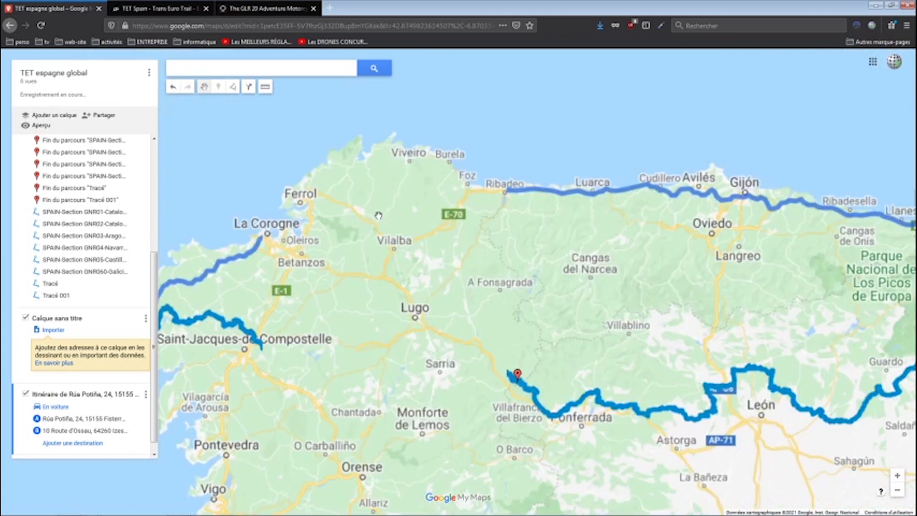
pyautogui.scroll(1, 388, 180)
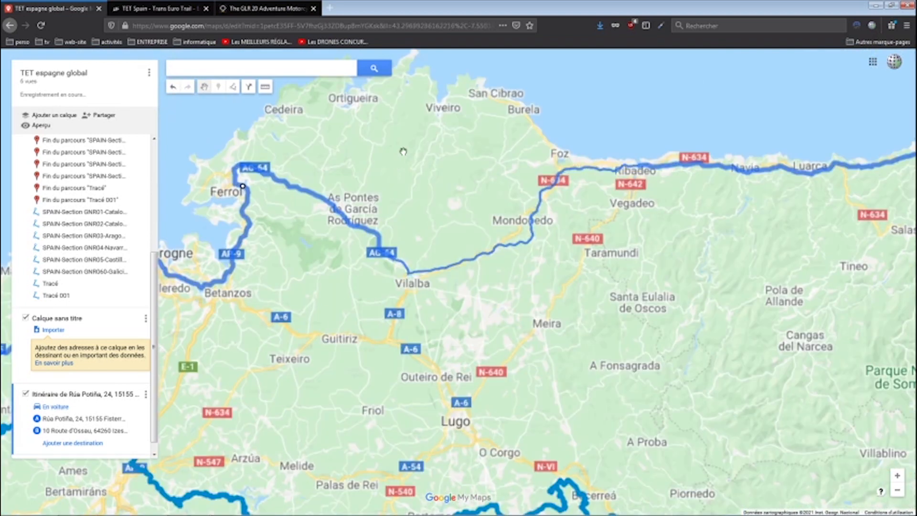
pyautogui.moveTo(423, 186); pyautogui.dragTo(453, 261)
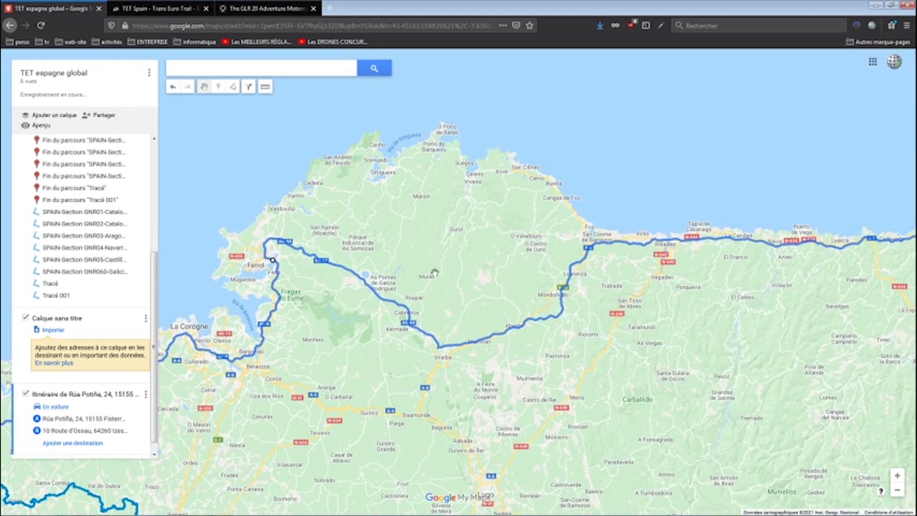
pyautogui.moveTo(440, 348); pyautogui.dragTo(424, 152)
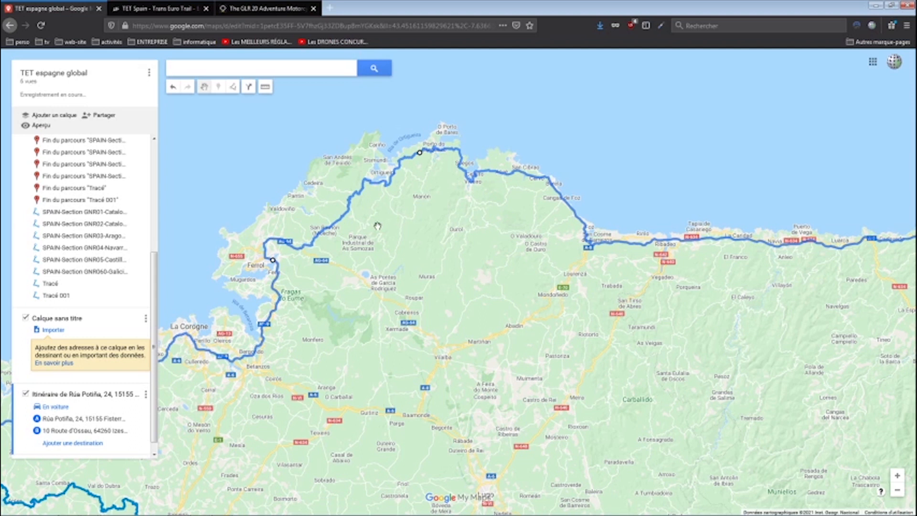
pyautogui.moveTo(436, 167); pyautogui.dragTo(560, 197)
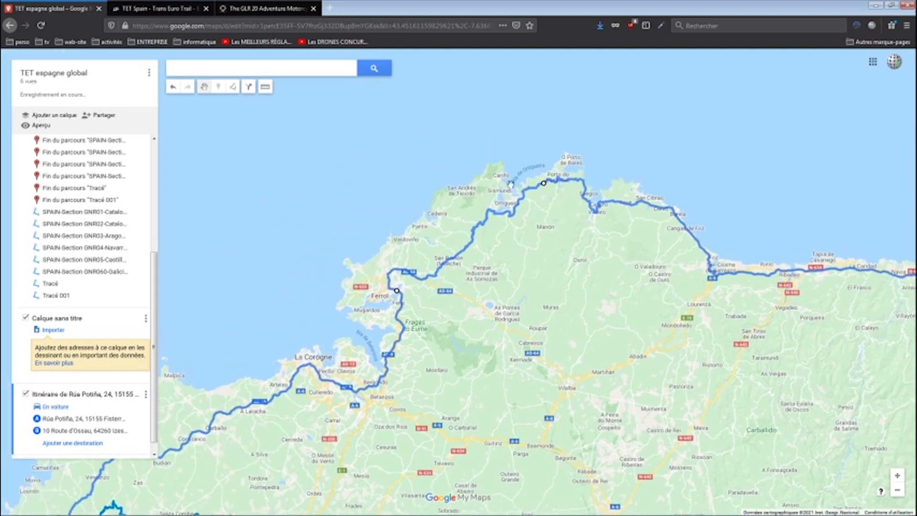
pyautogui.scroll(2, 560, 197)
pyautogui.moveTo(574, 98); pyautogui.dragTo(498, 233)
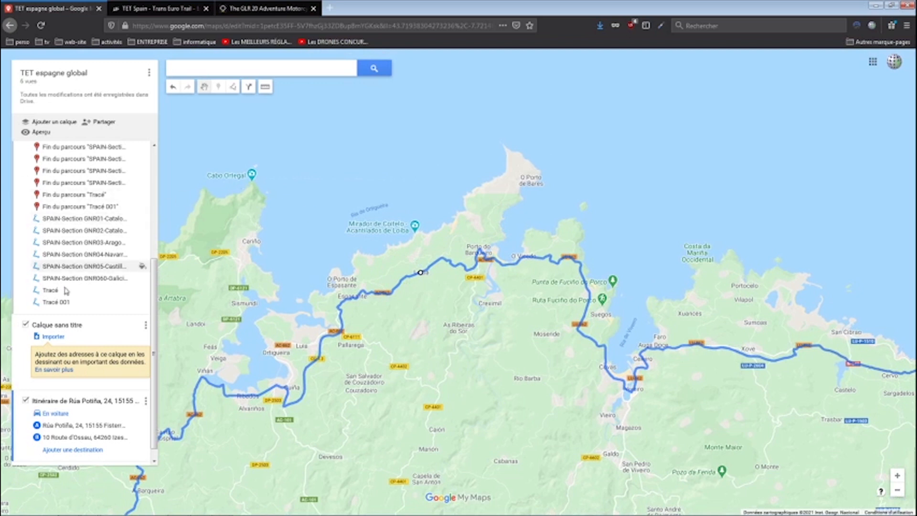
# - Rename the empty untitled layer as constellation
pyautogui.click(91, 338)
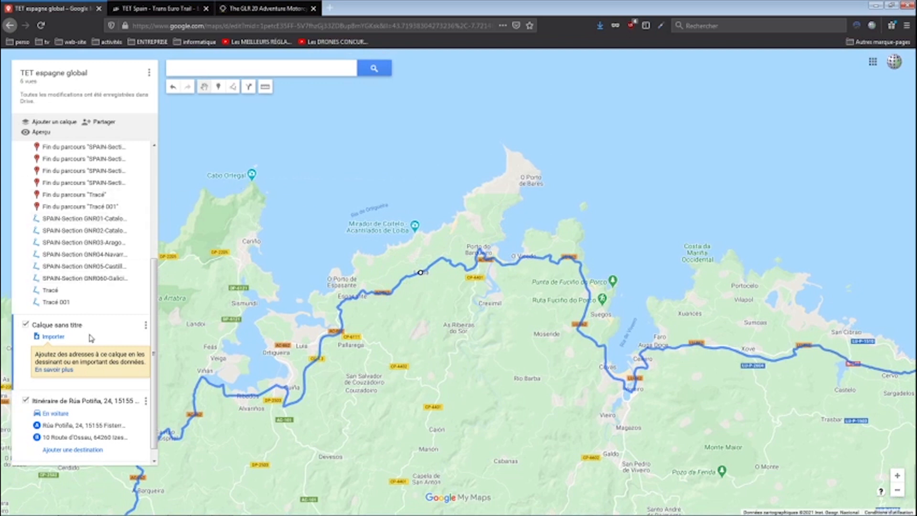
pyautogui.click(76, 326)
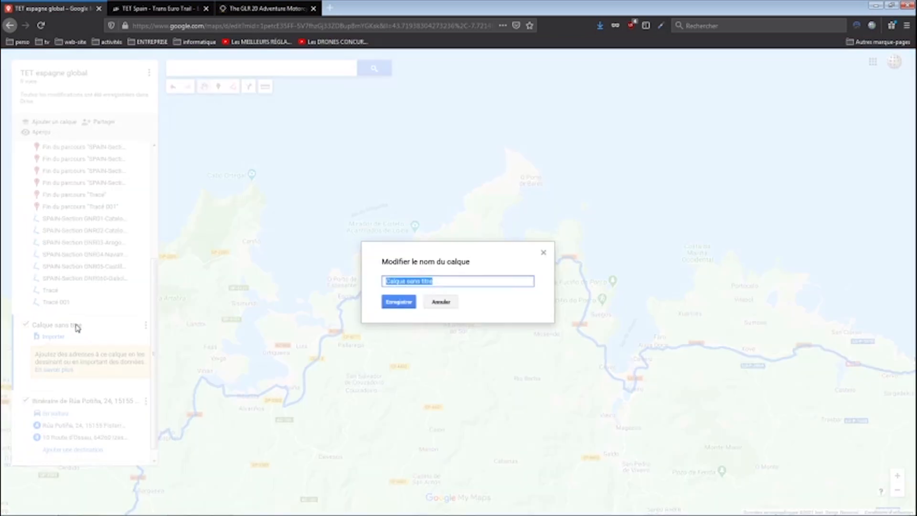
pyautogui.write('constellation')
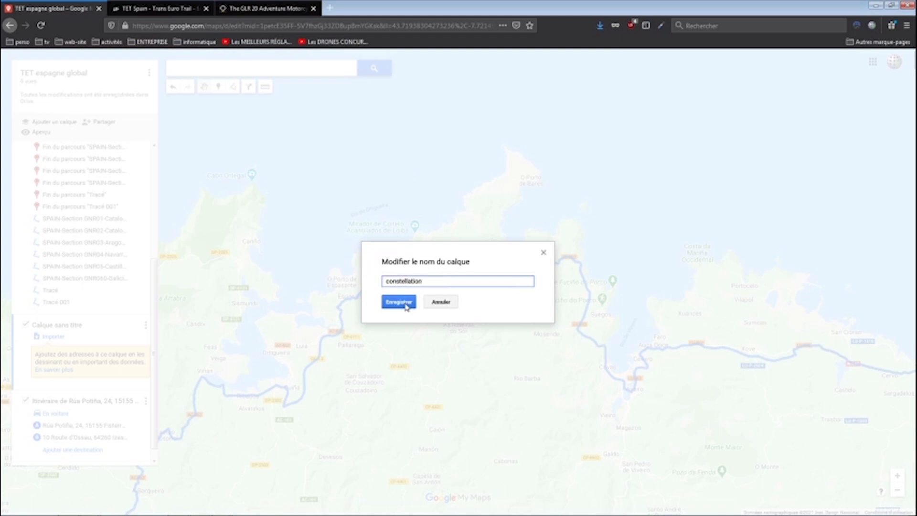
pyautogui.click(407, 306)
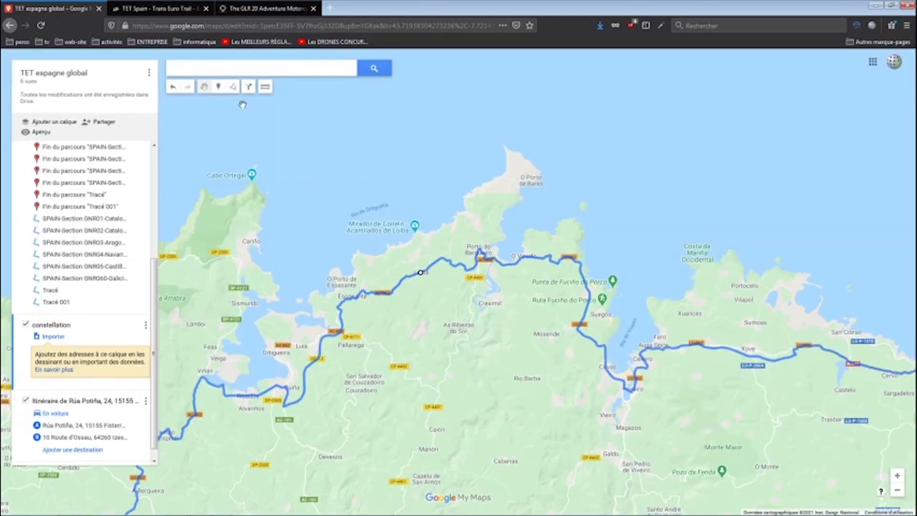
# - Draw a line about 7.9 km long in the constellation layer, from the coastal route west of Porto do Barqueiro southward past As Ribeiras do Sor
pyautogui.click(233, 86)
pyautogui.click(261, 102)
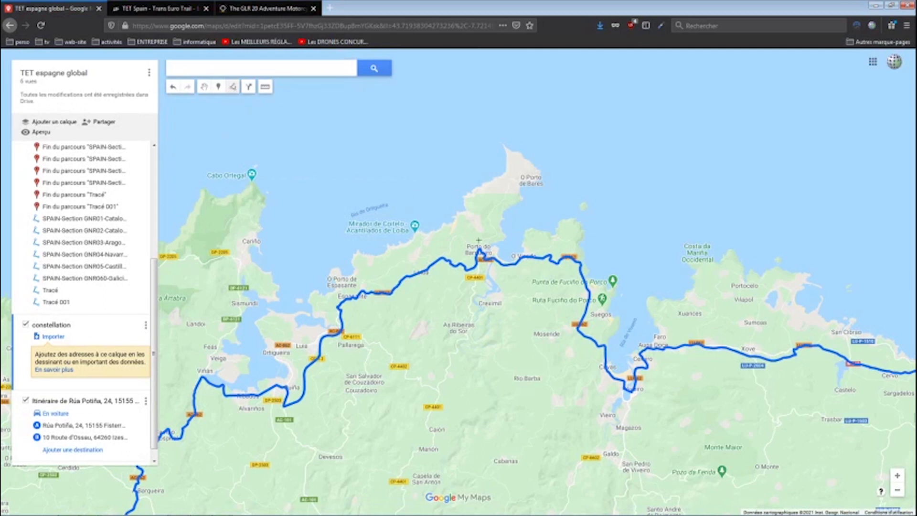
pyautogui.click(399, 286)
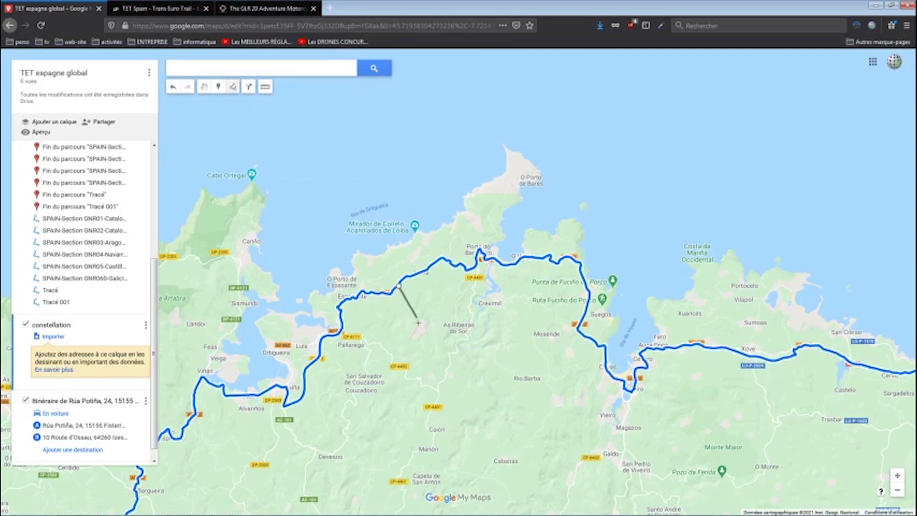
pyautogui.click(421, 328)
pyautogui.press('Escape')
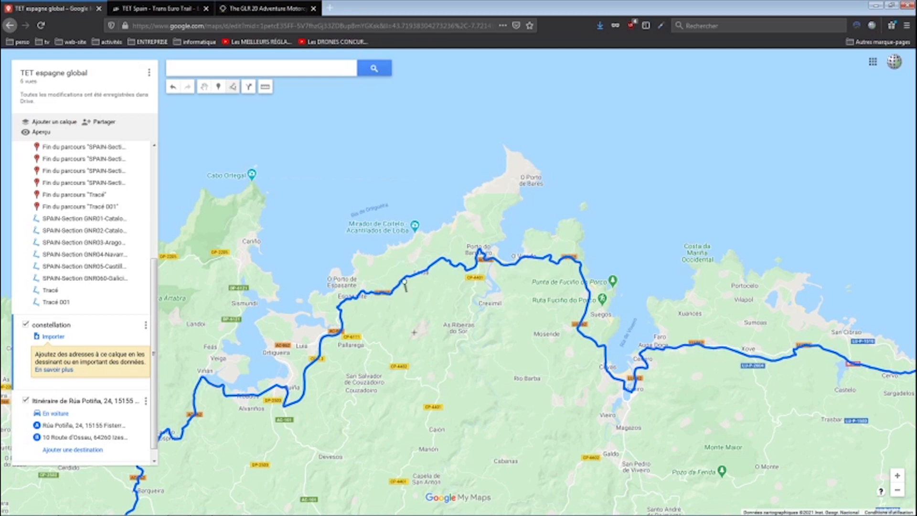
pyautogui.click(418, 318)
pyautogui.click(444, 317)
pyautogui.click(434, 359)
pyautogui.doubleClick(435, 387)
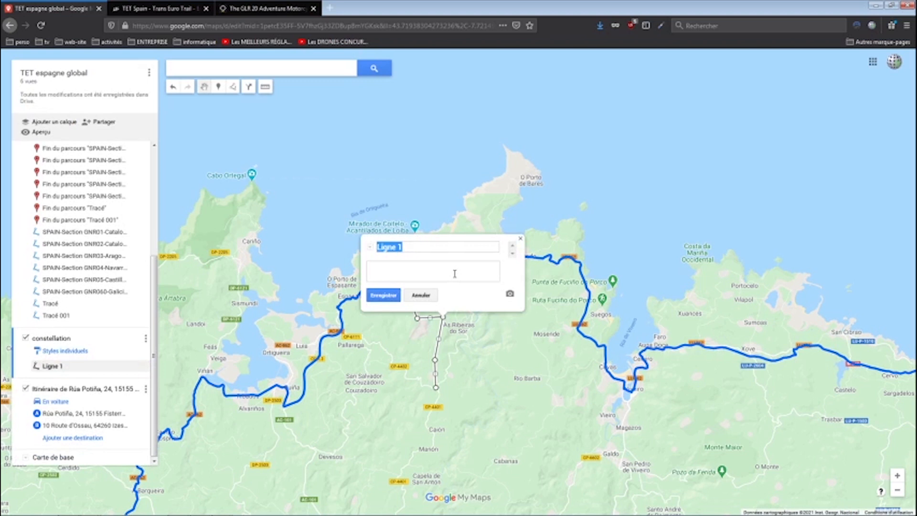
# - Name the drawn line piste inconnue, save it and dismiss its details
pyautogui.write('P')
pyautogui.write('iste incoonue')
pyautogui.click(455, 274)
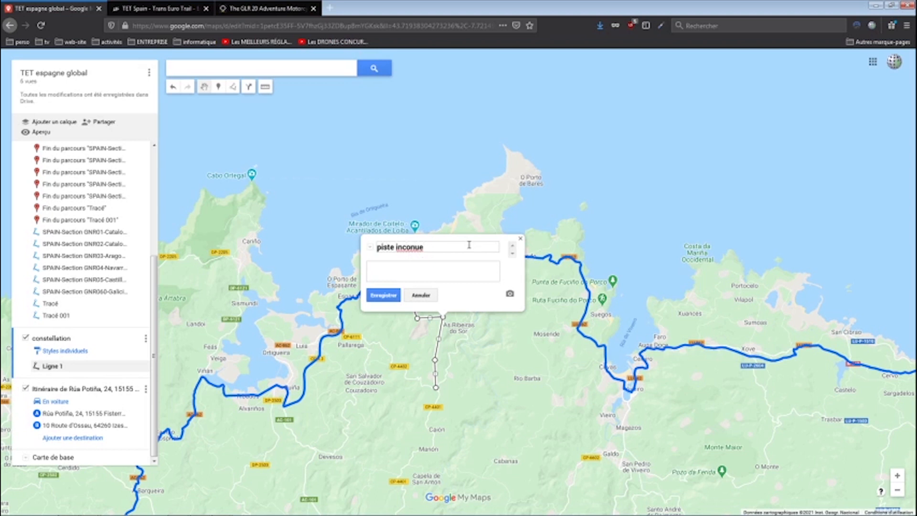
pyautogui.write('n')
pyautogui.click(383, 296)
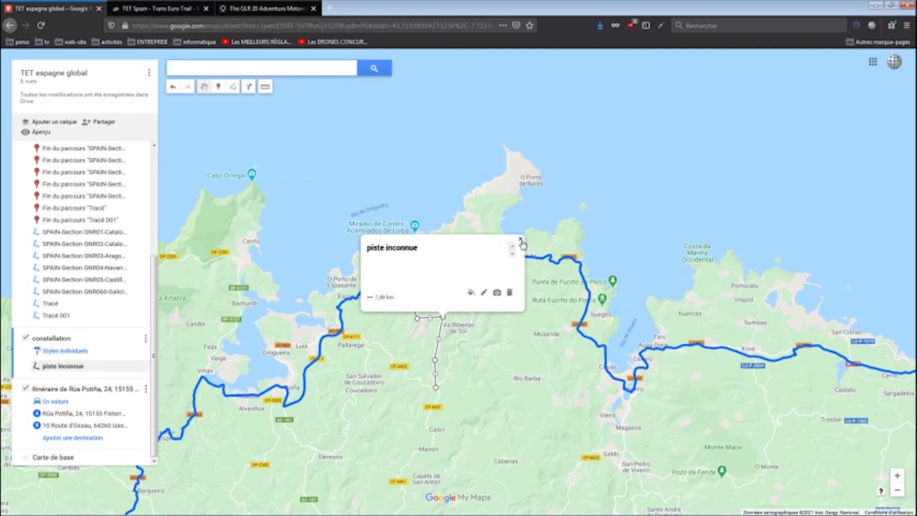
pyautogui.click(521, 240)
# - Pull the driving route west of Porto do Barqueiro south to the lower end of the piste inconnue line
pyautogui.moveTo(522, 304); pyautogui.dragTo(509, 156)
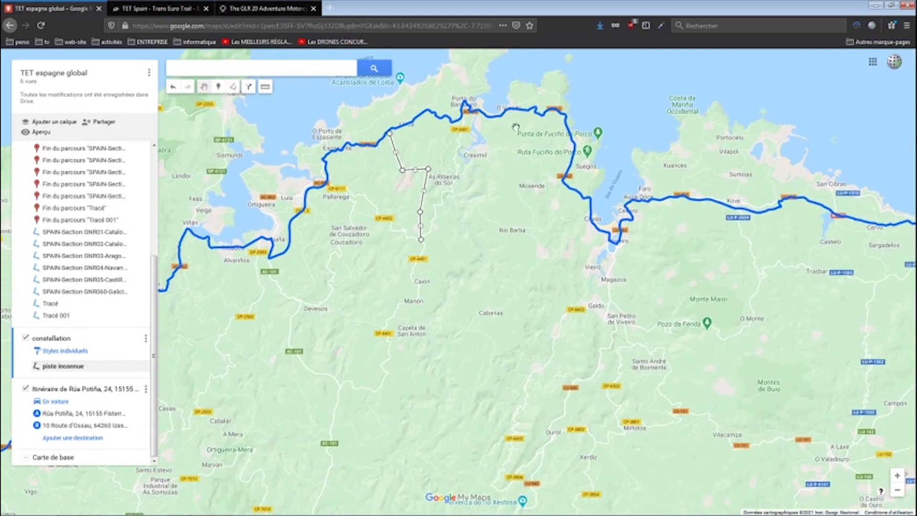
pyautogui.click(497, 123)
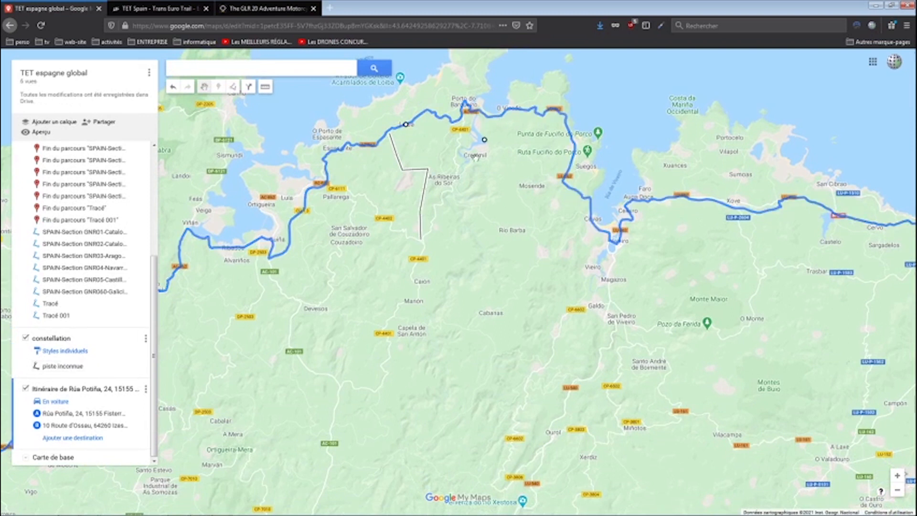
pyautogui.moveTo(433, 226); pyautogui.dragTo(548, 117)
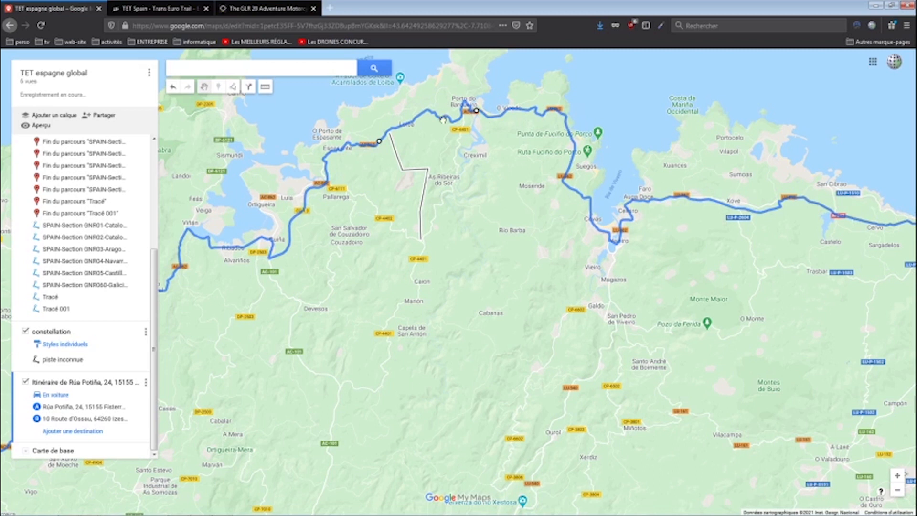
pyautogui.moveTo(438, 118); pyautogui.dragTo(422, 239)
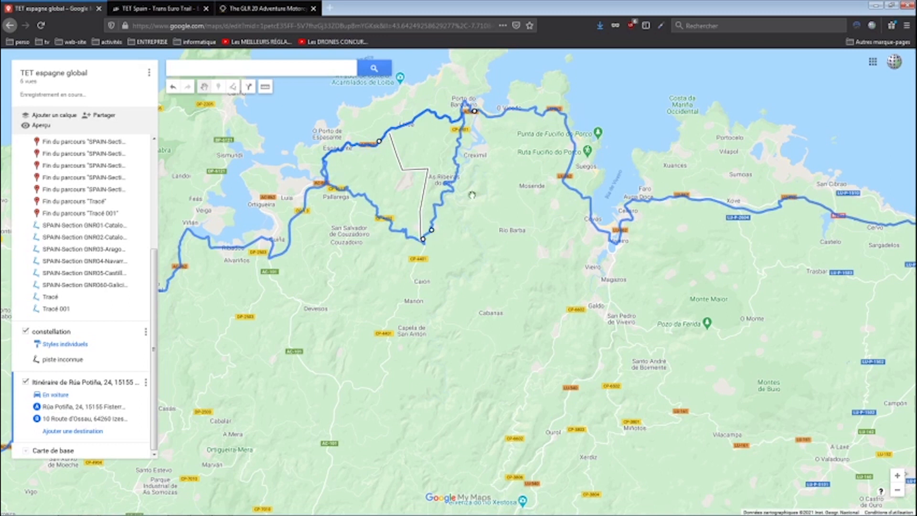
pyautogui.click(424, 240)
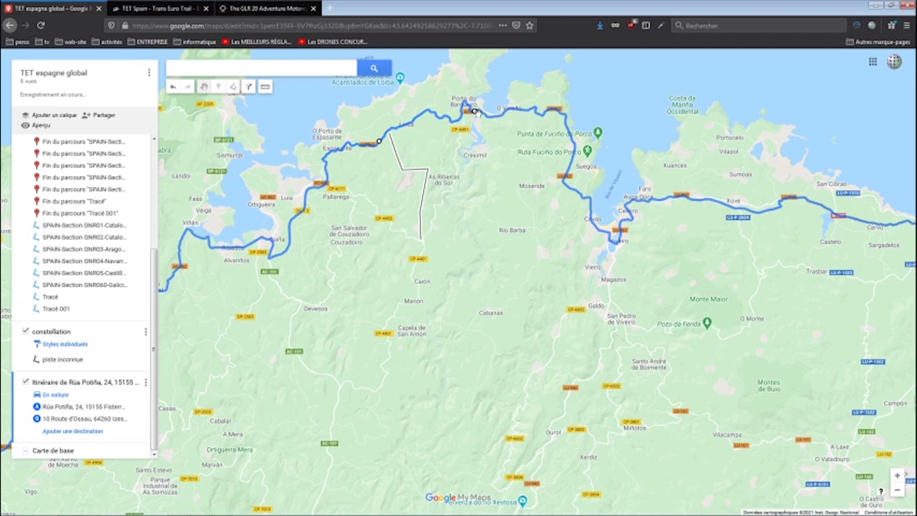
pyautogui.click(486, 115)
pyautogui.moveTo(407, 122); pyautogui.dragTo(422, 244)
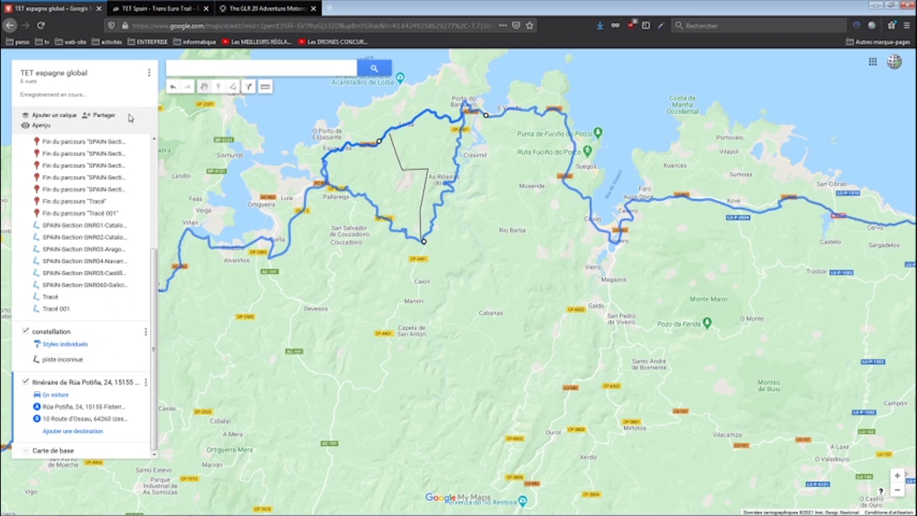
# - Export only the constellation layer as a KMZ file and save it to disk
pyautogui.click(149, 73)
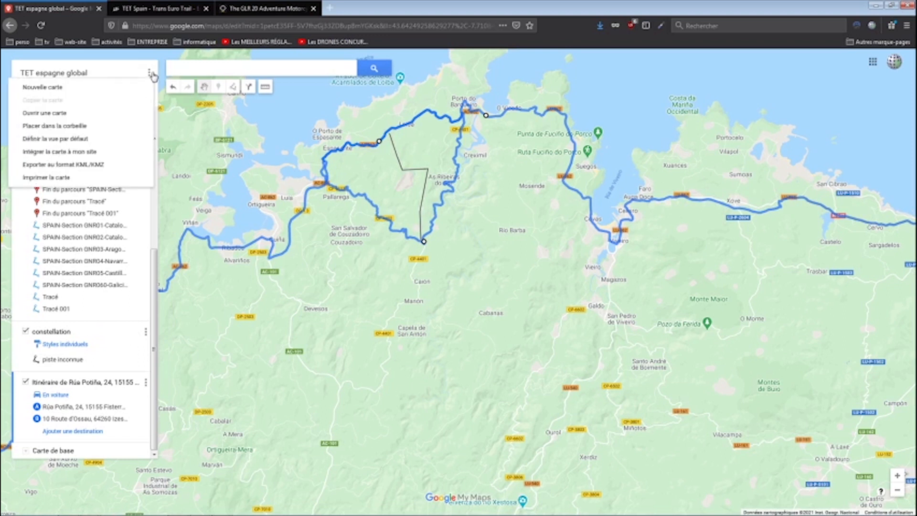
pyautogui.click(104, 167)
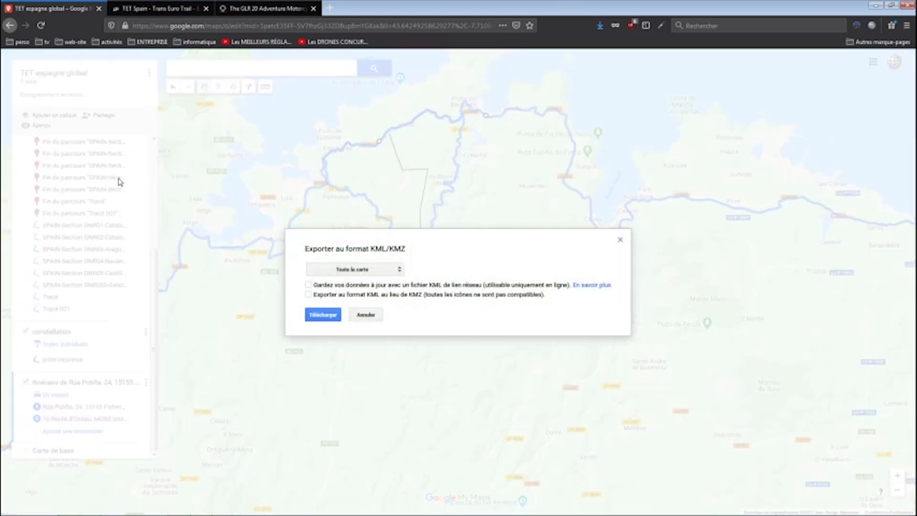
pyautogui.click(346, 271)
pyautogui.click(345, 308)
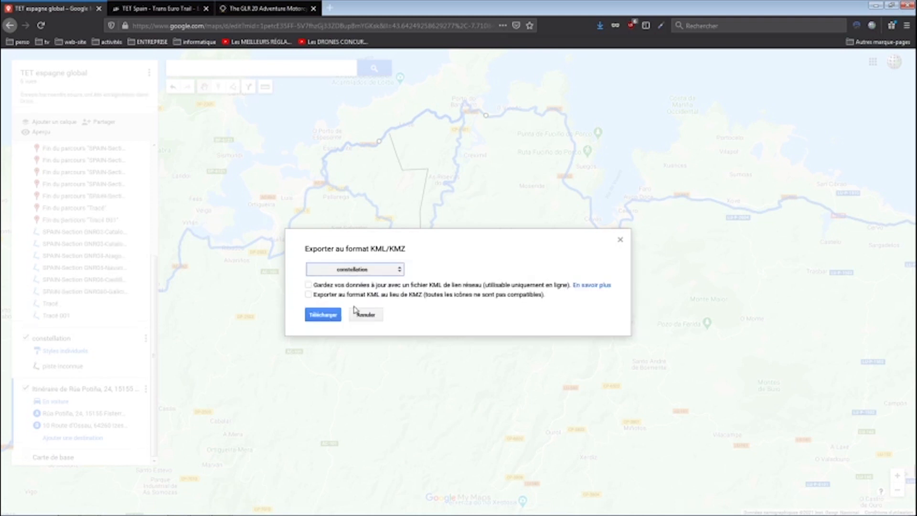
pyautogui.click(334, 315)
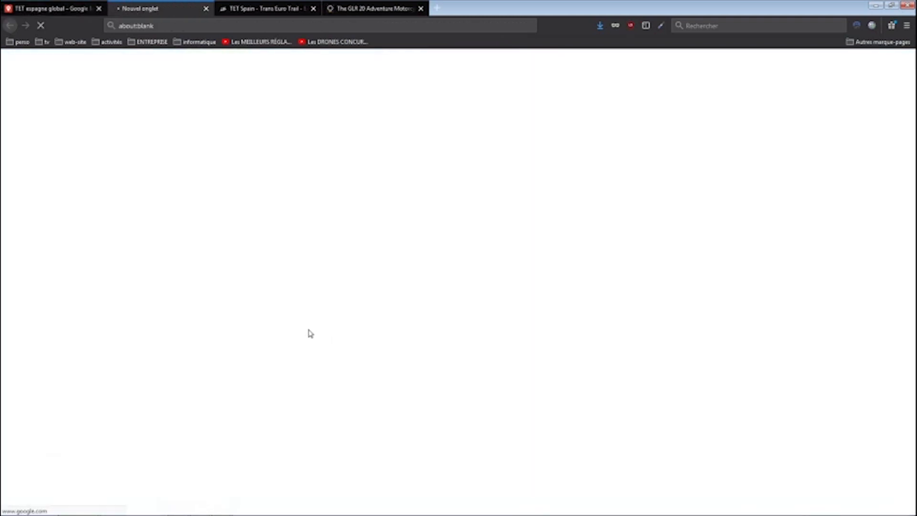
pyautogui.click(280, 142)
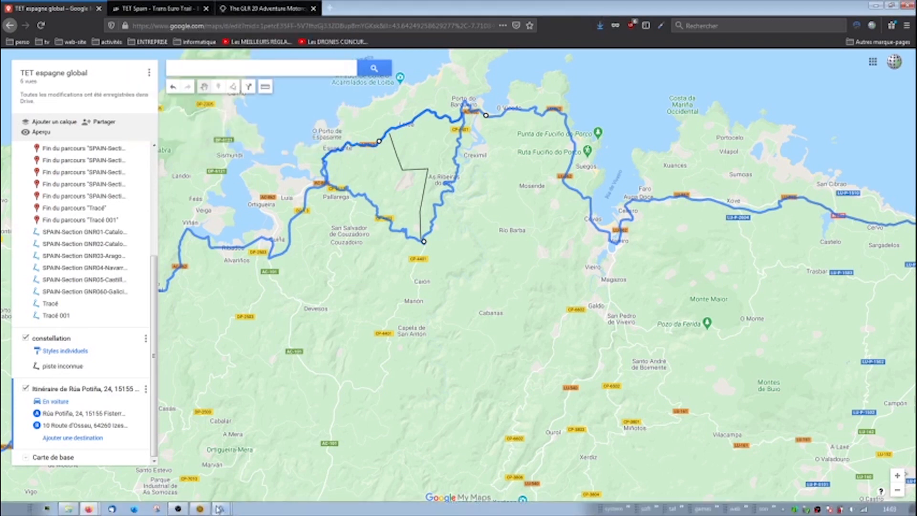
# - Switch to Garmin BaseCamp and import constellation(2).kmz into the tet folder
pyautogui.click(209, 511)
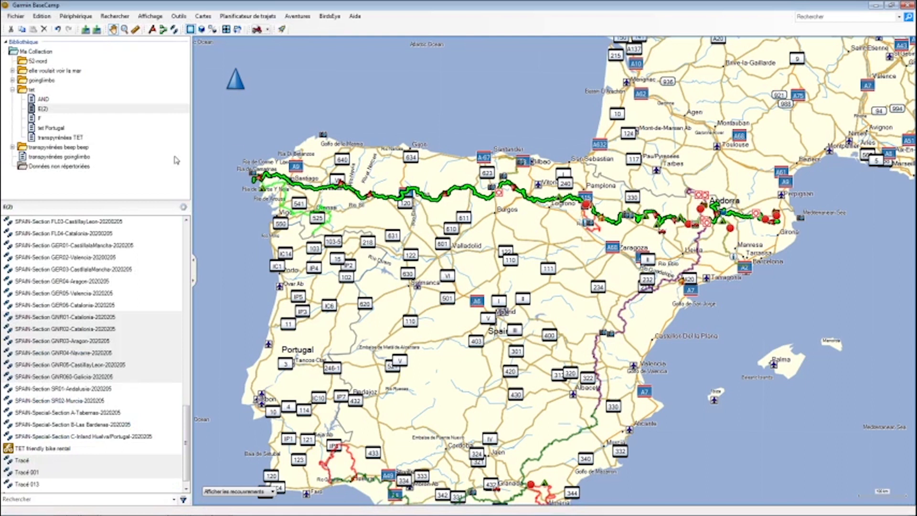
pyautogui.click(32, 90)
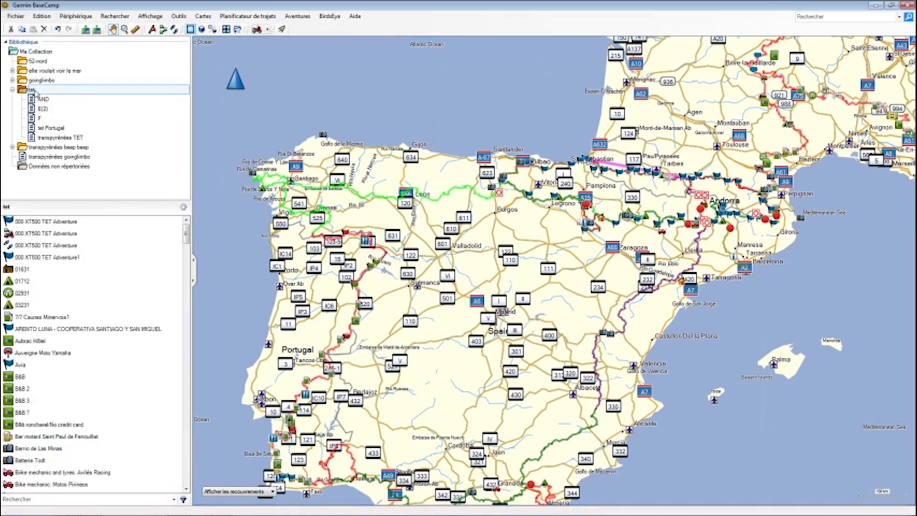
pyautogui.click(15, 16)
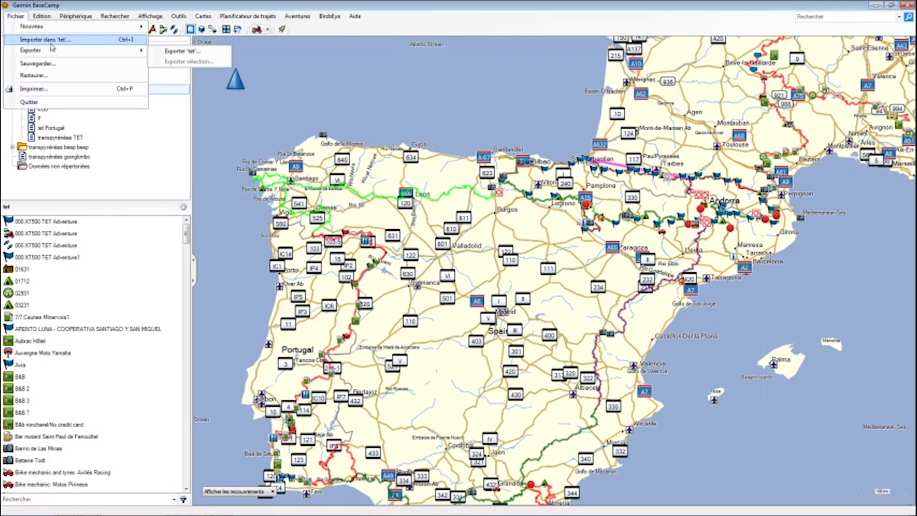
pyautogui.click(68, 43)
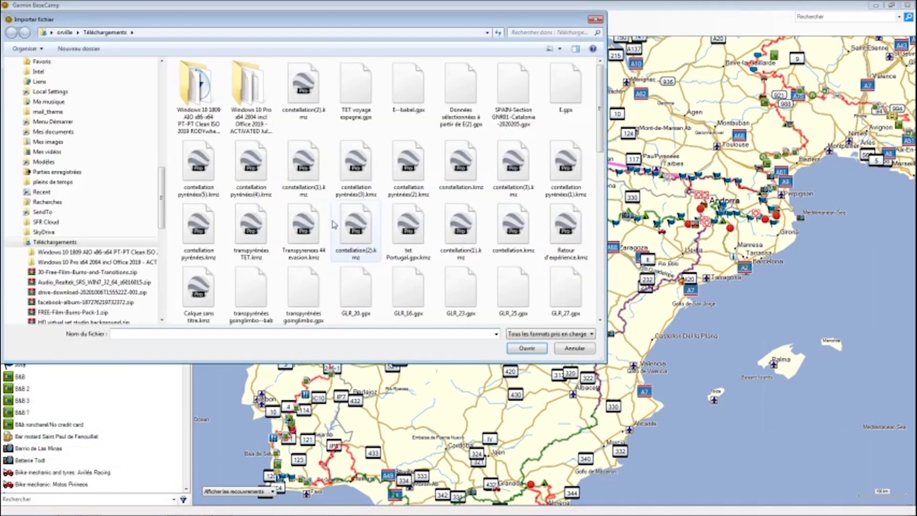
pyautogui.click(301, 93)
pyautogui.doubleClick(301, 93)
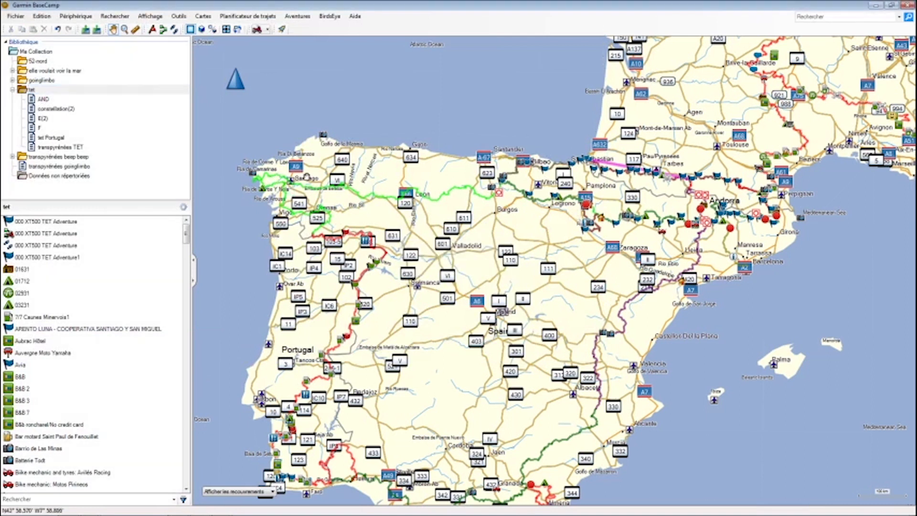
pyautogui.scroll(2, 299, 172)
pyautogui.scroll(1, 247, 181)
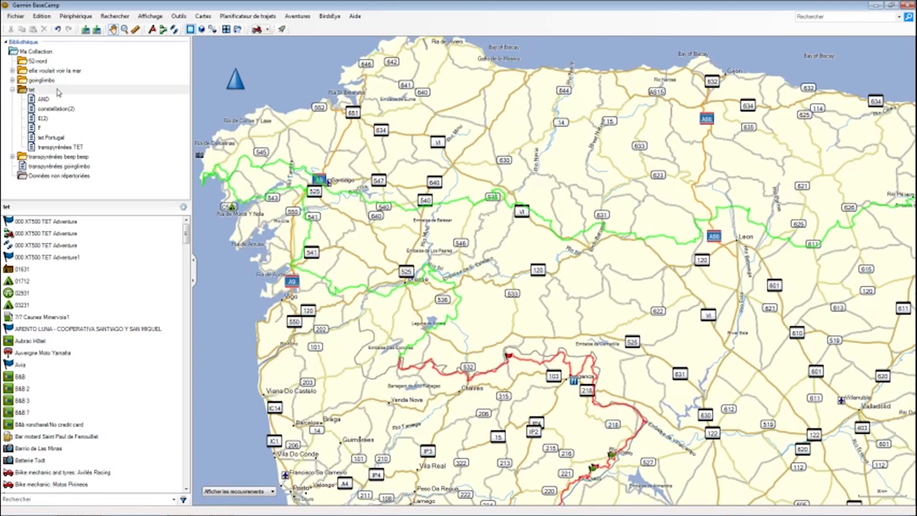
# - Return to Google My Maps, export the driving itinerary layer as a KMZ file and save it to disk
pyautogui.click(873, 5)
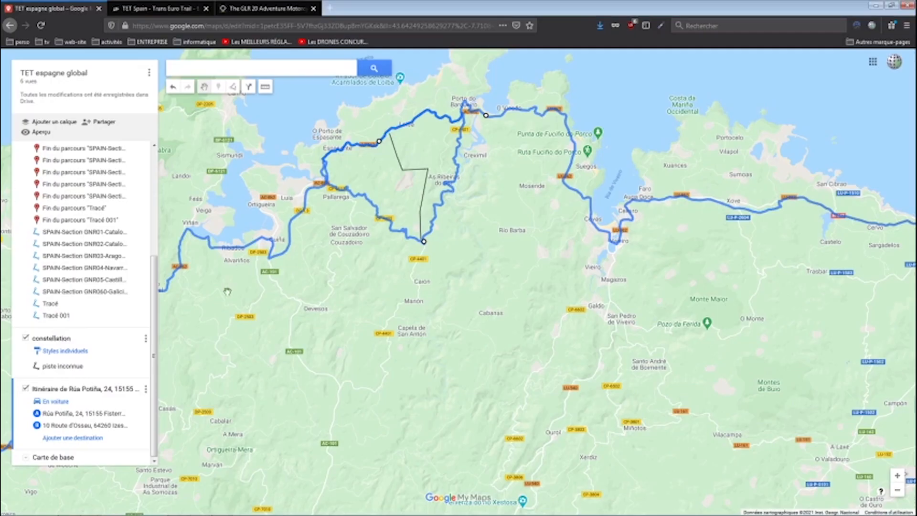
pyautogui.click(150, 77)
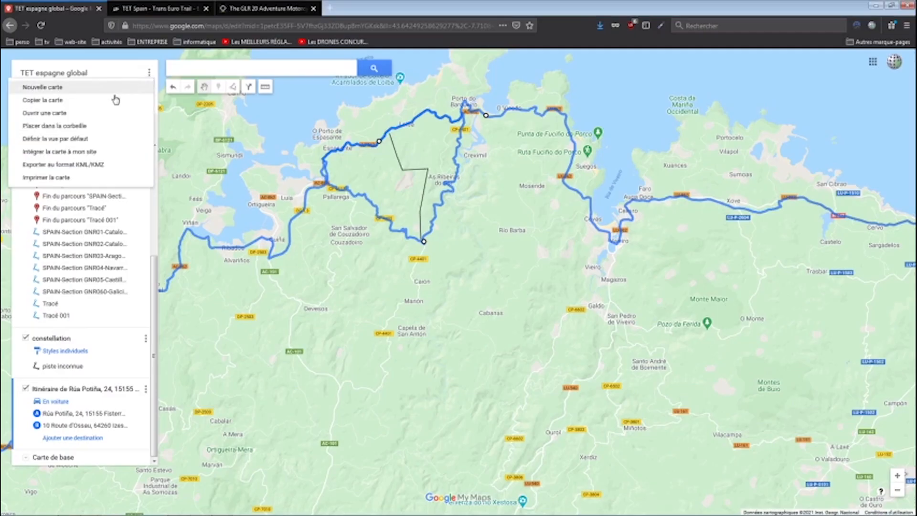
pyautogui.click(112, 167)
pyautogui.click(375, 271)
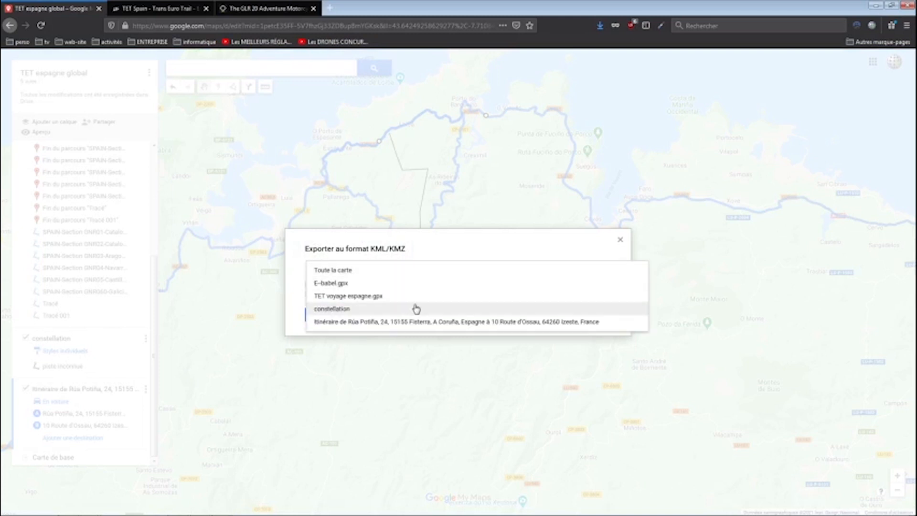
pyautogui.click(425, 323)
pyautogui.click(323, 315)
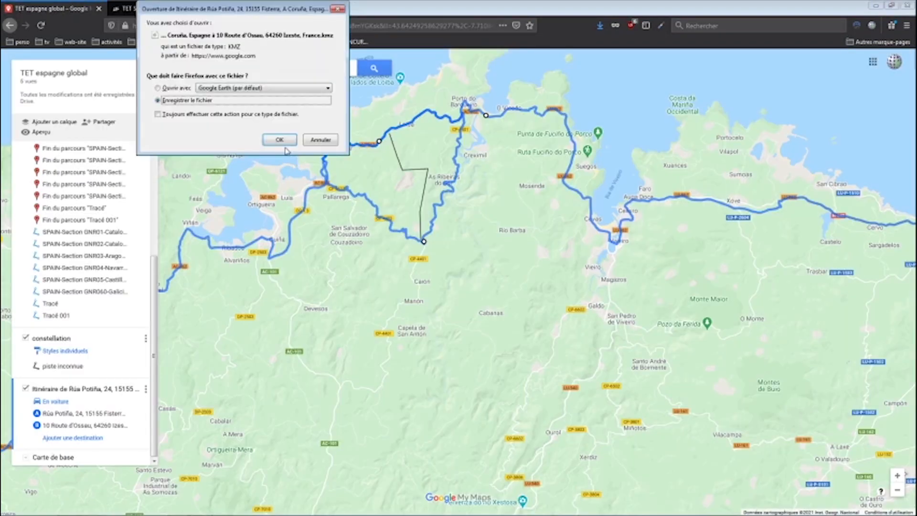
pyautogui.click(283, 143)
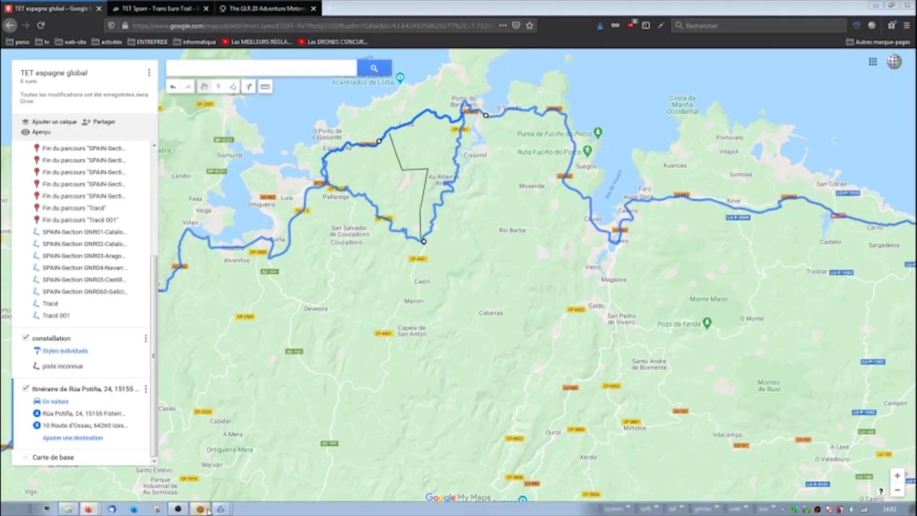
# - Switch to Garmin BaseCamp and import the saved driving itinerary KMZ file into the tet folder
pyautogui.click(207, 510)
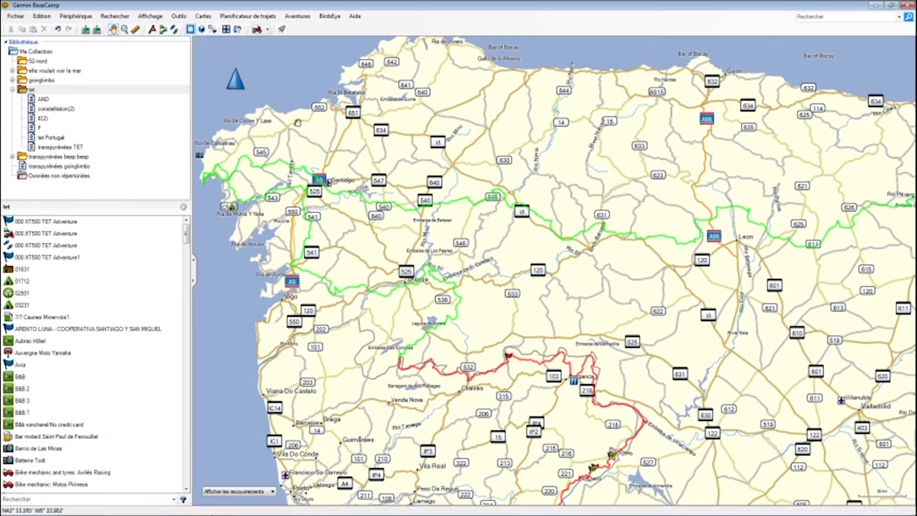
pyautogui.click(23, 18)
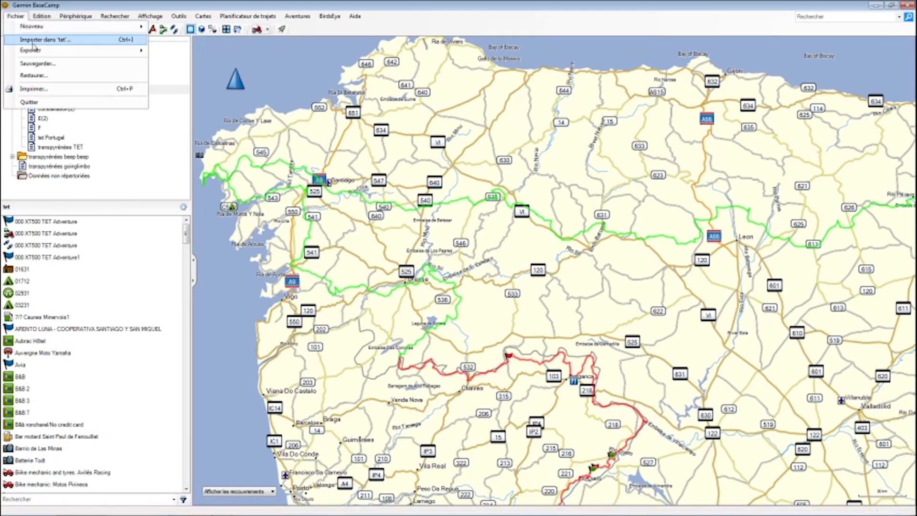
pyautogui.click(42, 40)
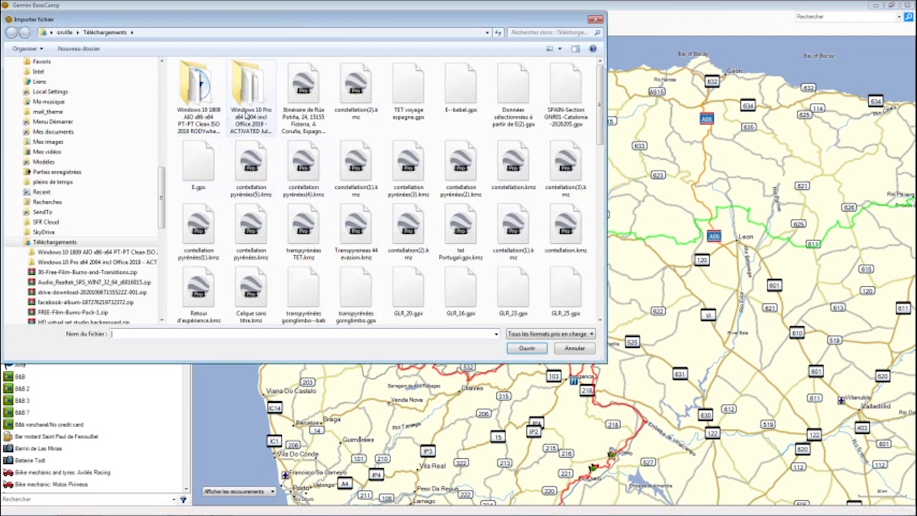
pyautogui.doubleClick(301, 86)
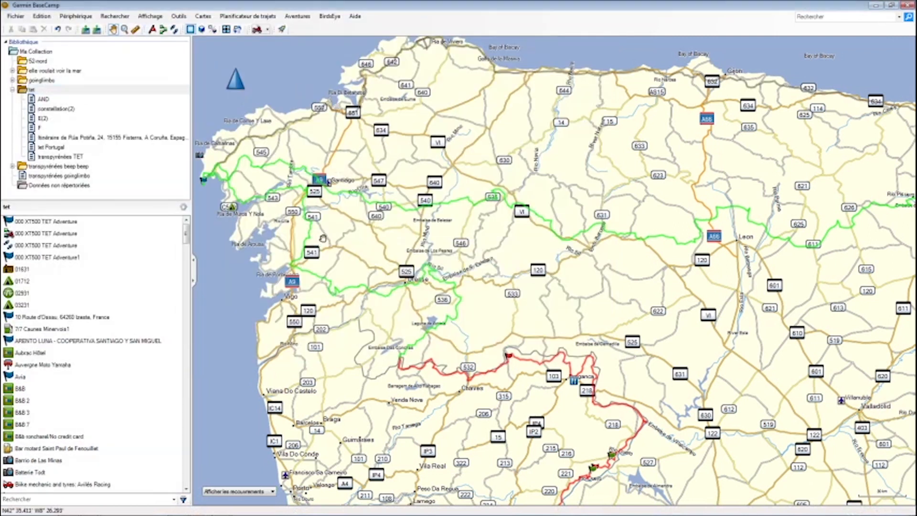
# - Examine the imported itinerary track along Spain's north-west coast and dismiss its label
pyautogui.click(301, 121)
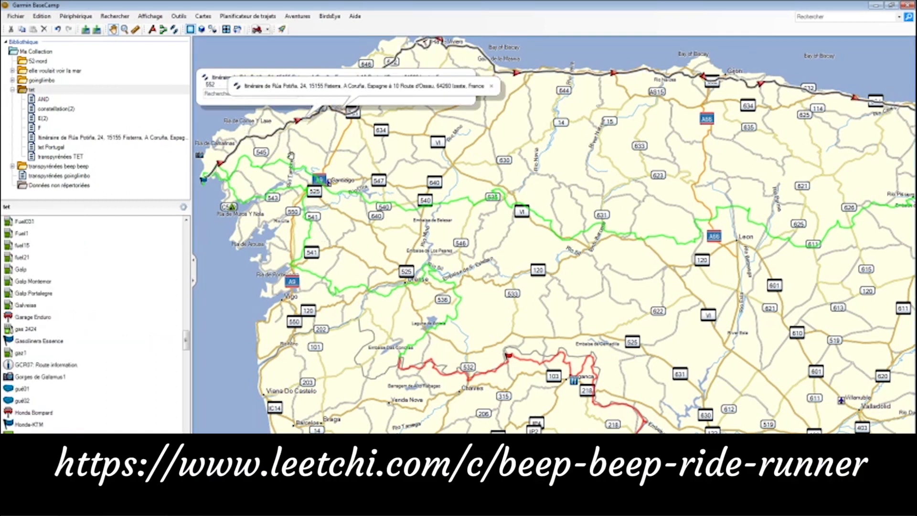
pyautogui.moveTo(500, 147); pyautogui.dragTo(506, 184)
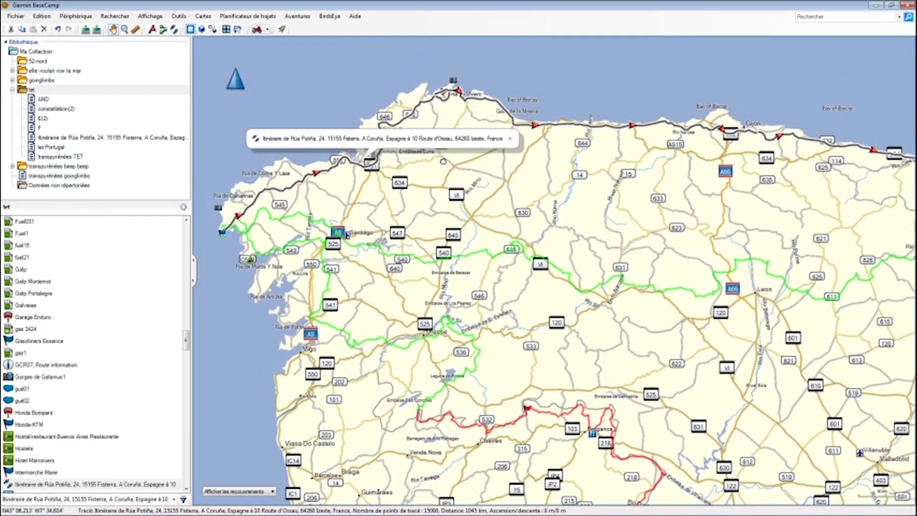
pyautogui.click(511, 138)
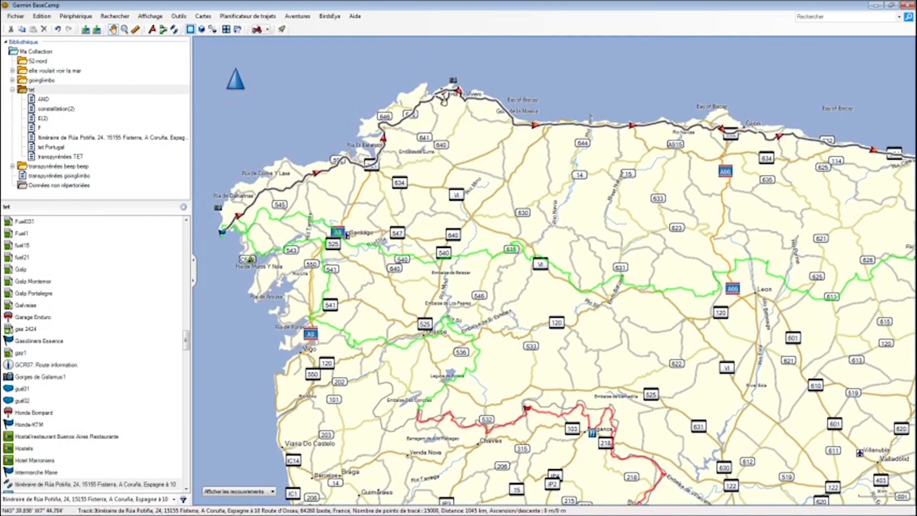
# - Select the itinerary track around the loop west of Ria de Viviers and split it at the loop's inland end into a new list tmp
pyautogui.scroll(3, 442, 100)
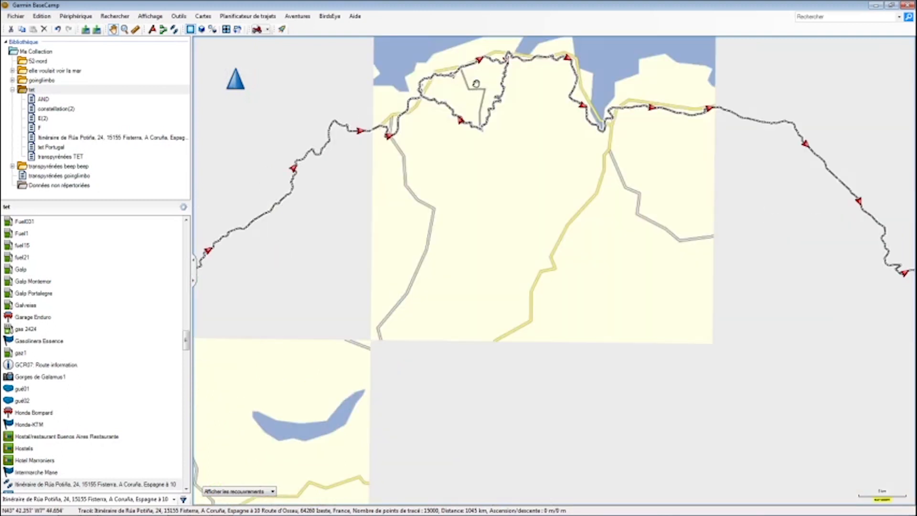
pyautogui.scroll(2, 473, 85)
pyautogui.scroll(1, 480, 92)
pyautogui.moveTo(480, 94); pyautogui.dragTo(464, 178)
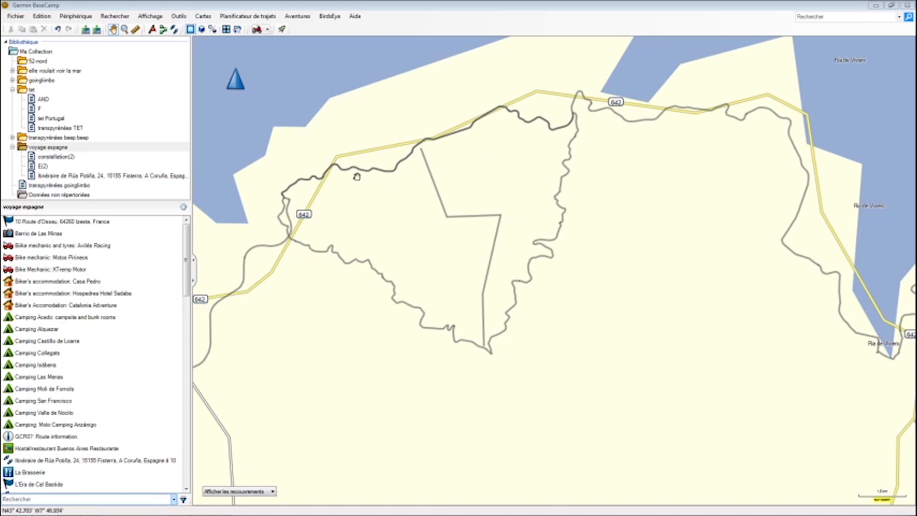
pyautogui.click(404, 157)
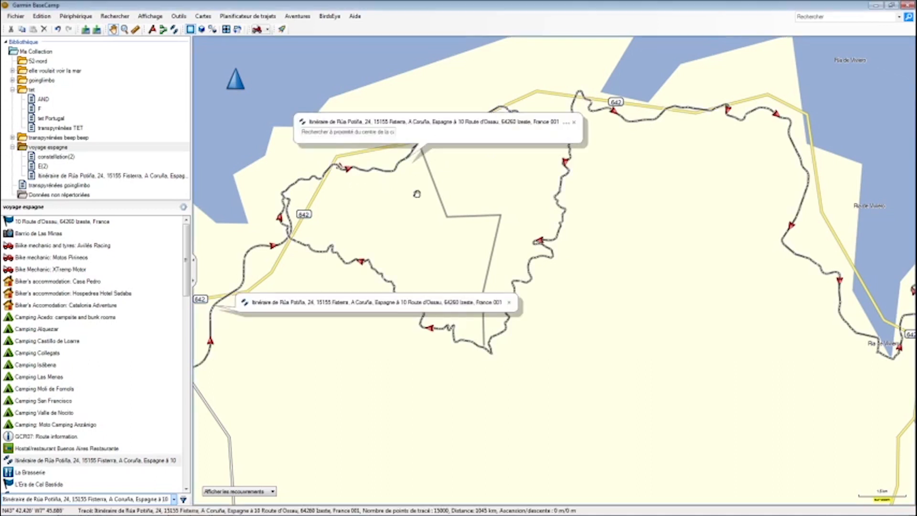
pyautogui.scroll(1, 417, 196)
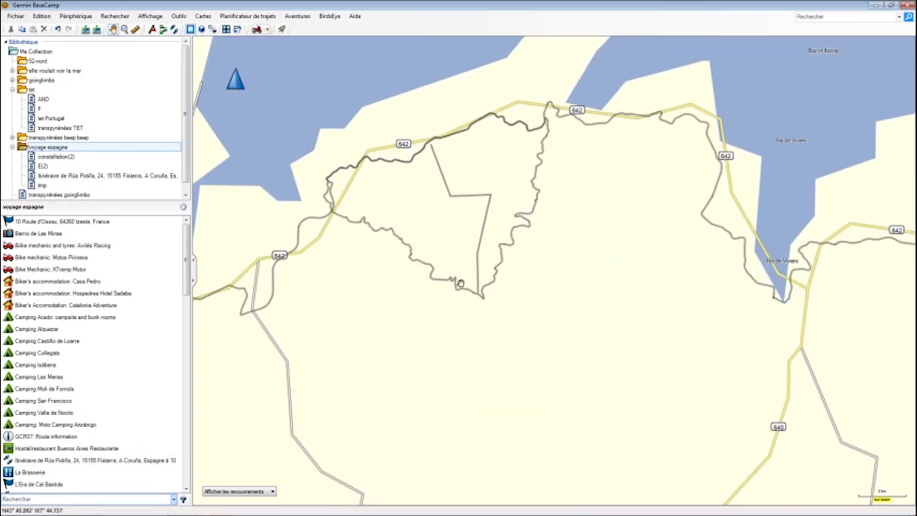
# - Split the eastbound track where the inland leg rejoins the coast, saving the pieces in a new list named tmp2
pyautogui.click(462, 287)
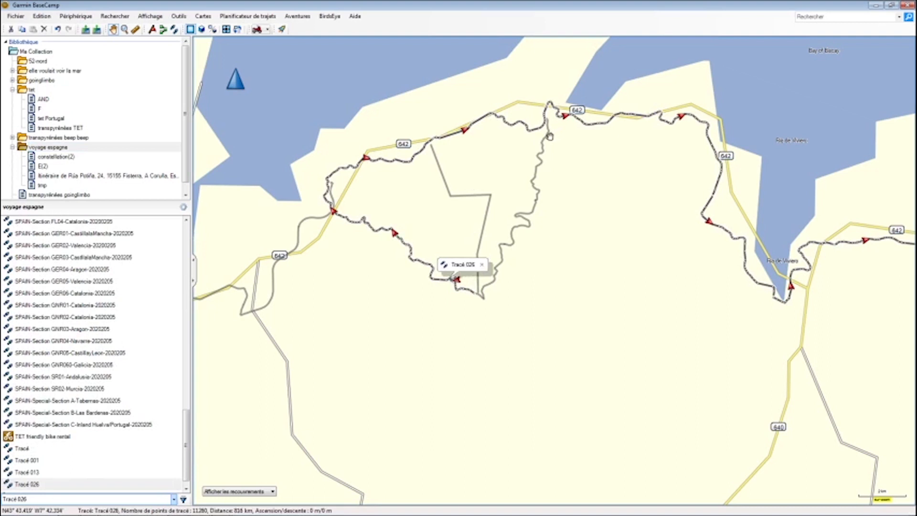
pyautogui.hotkey('alt', 'd')
pyautogui.click(551, 123)
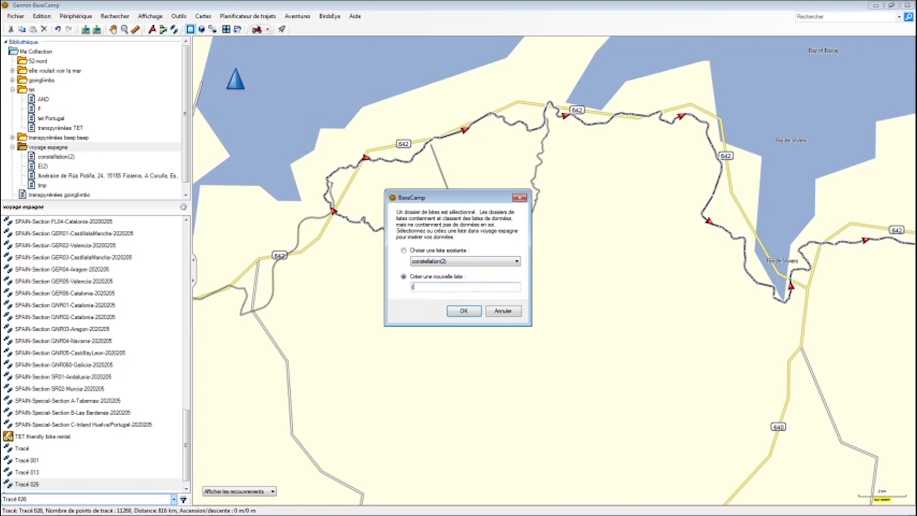
pyautogui.write('tmp2')
pyautogui.press('Return')
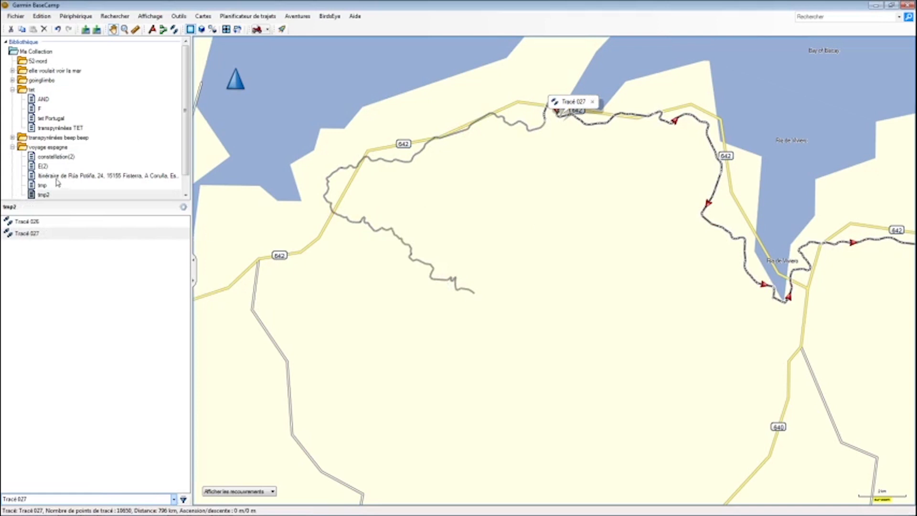
# - Show the voyage espagne folder and delete the track piece running along the coast and back around the loop's western side
pyautogui.click(52, 148)
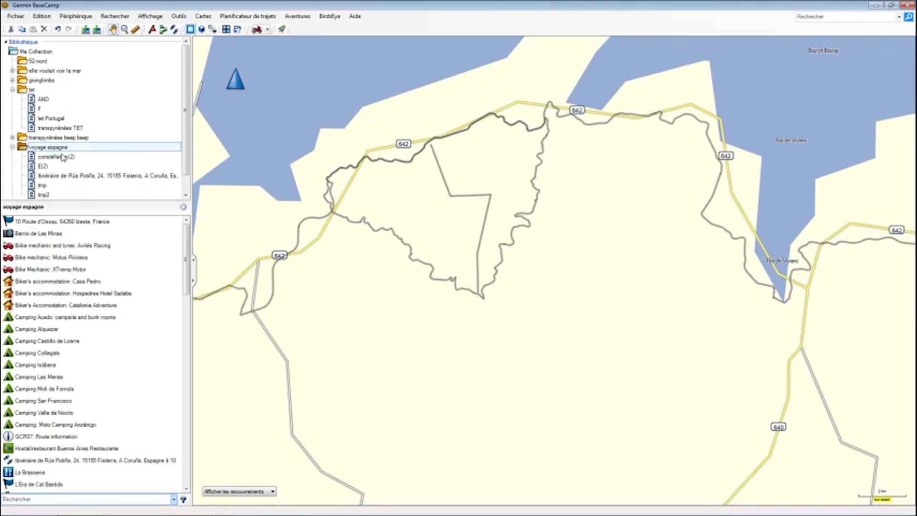
pyautogui.click(403, 237)
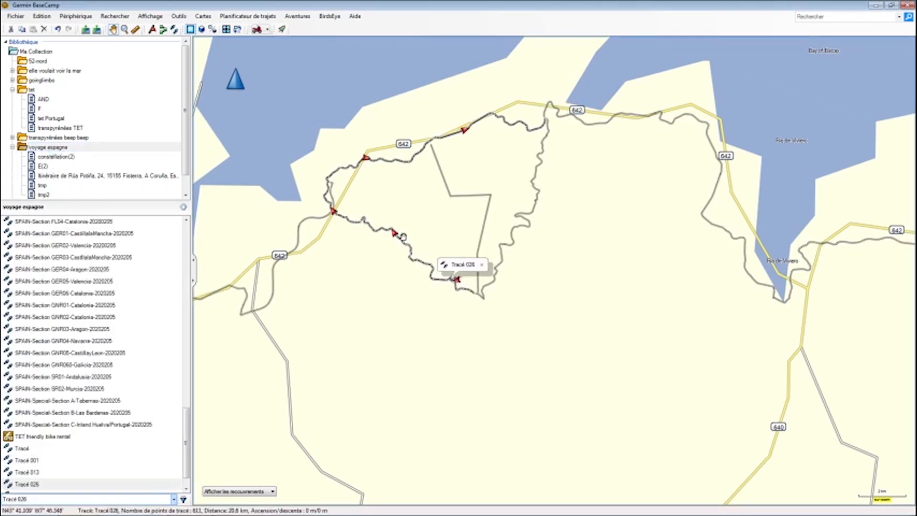
pyautogui.click(403, 294)
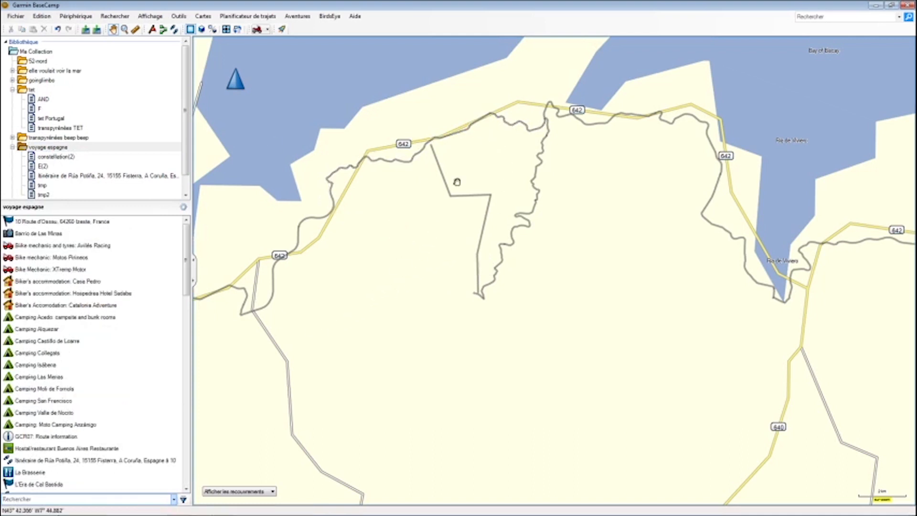
# - Split the itinerary track where the piste inconnue track leaves the coast, saving the pieces in a new list named tmp3
pyautogui.click(442, 174)
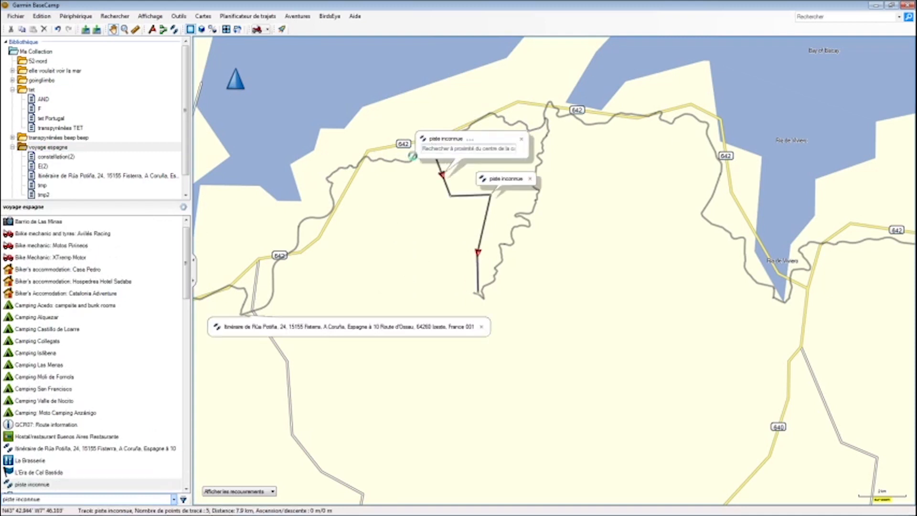
pyautogui.click(413, 156)
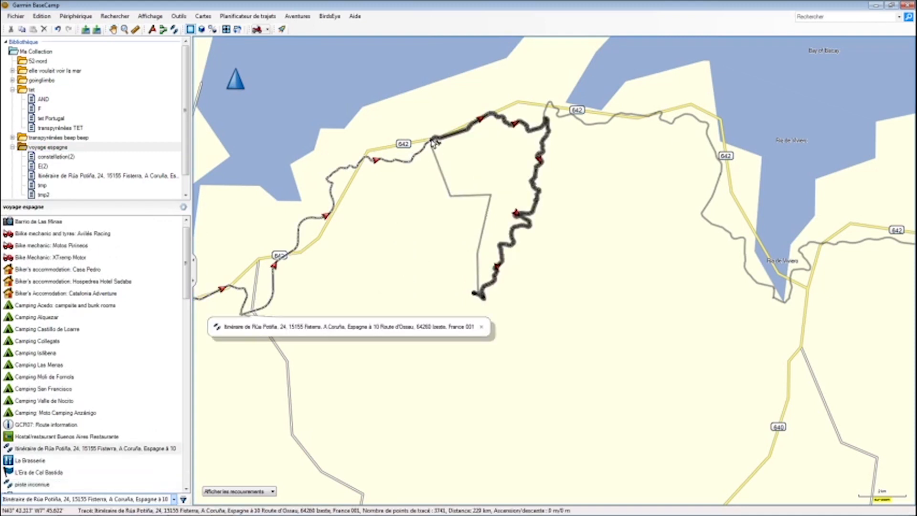
pyautogui.click(432, 140)
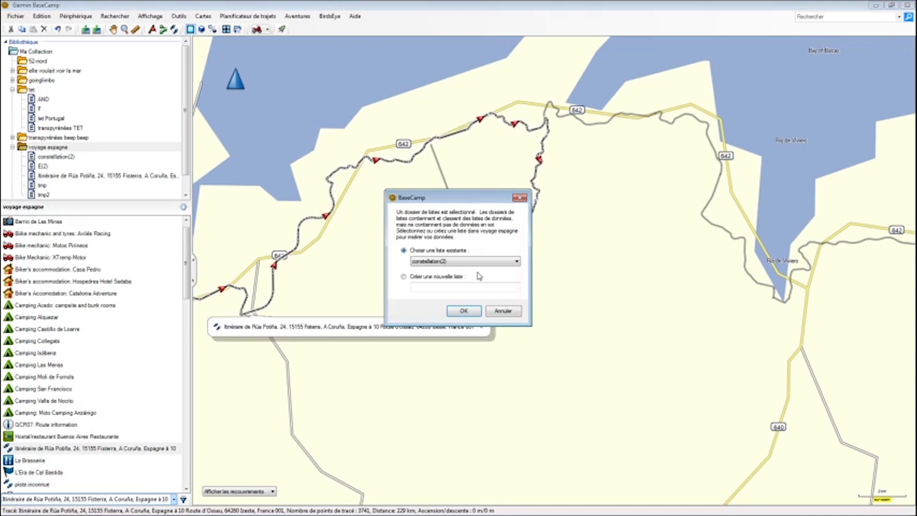
pyautogui.click(445, 285)
pyautogui.write('tmp3')
pyautogui.click(466, 311)
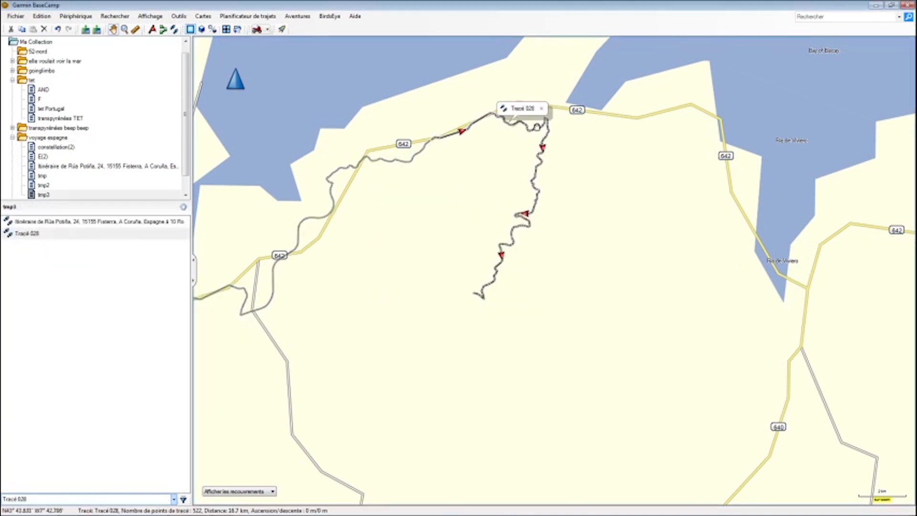
# - From the voyage espagne folder, split the remaining loop track at its coastal junction, saving the pieces in a new list named tmp4
pyautogui.click(62, 140)
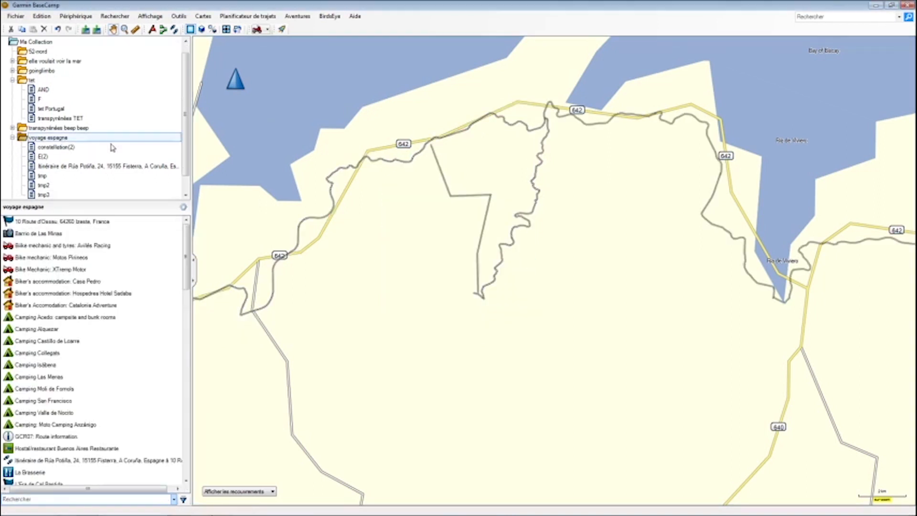
pyautogui.click(541, 125)
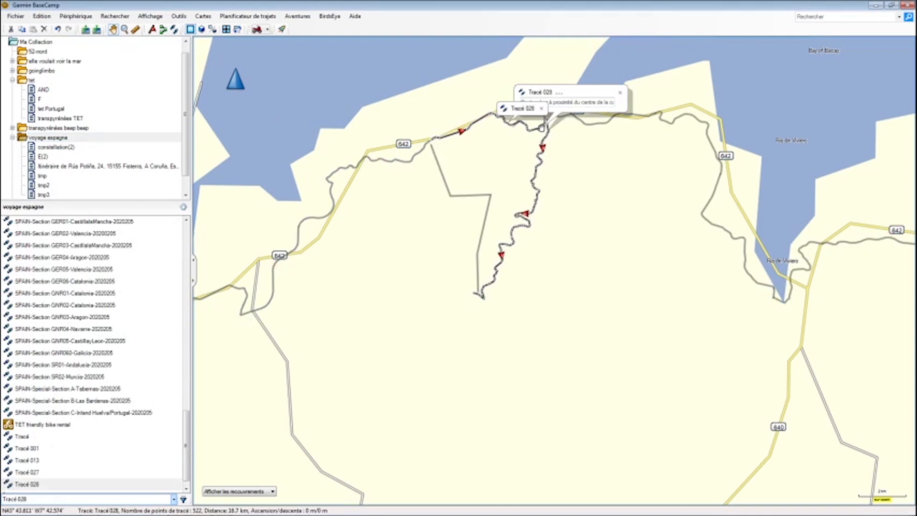
pyautogui.hotkey('alt', '9')
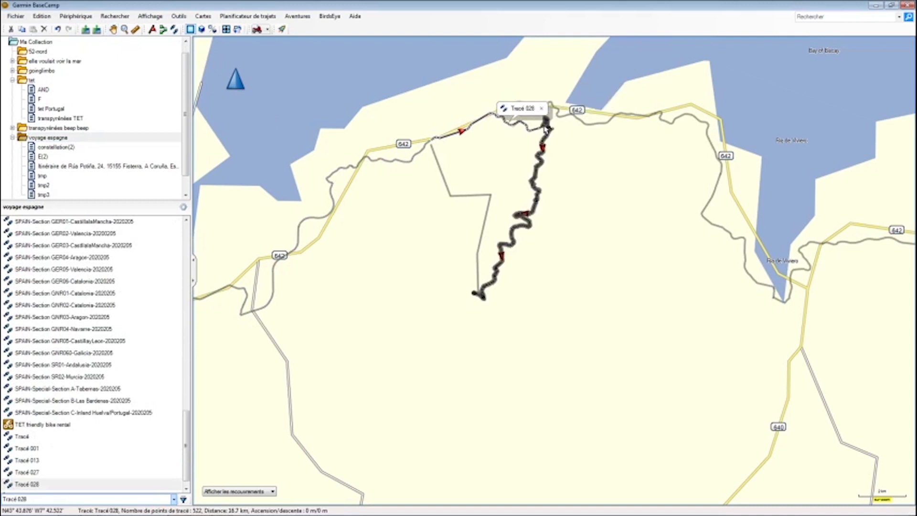
pyautogui.click(547, 123)
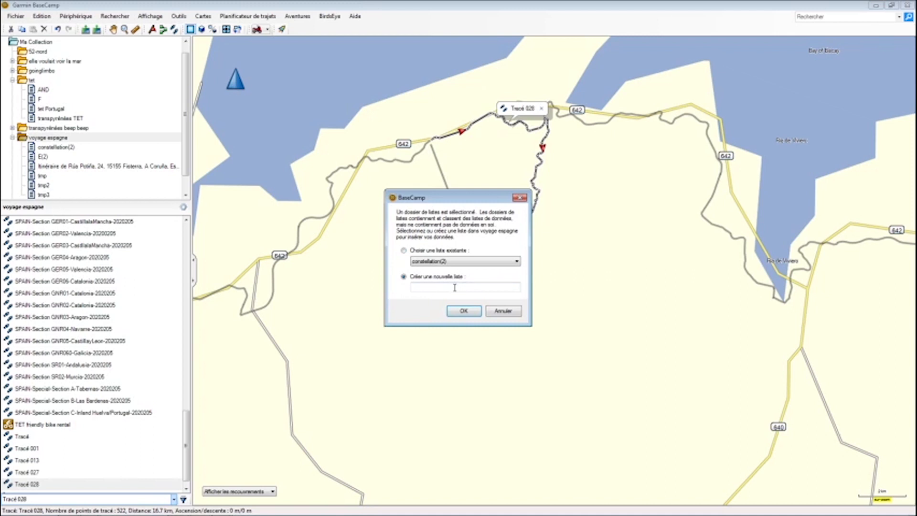
pyautogui.press('Return')
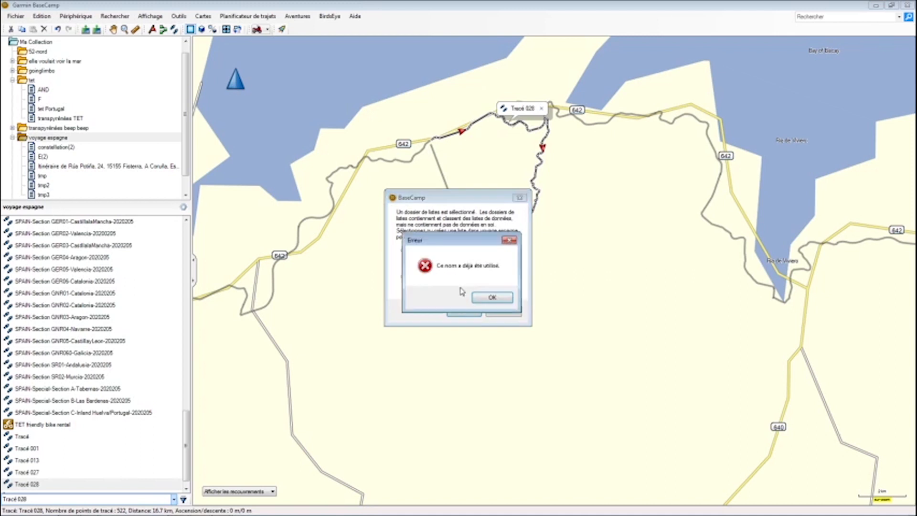
pyautogui.click(494, 297)
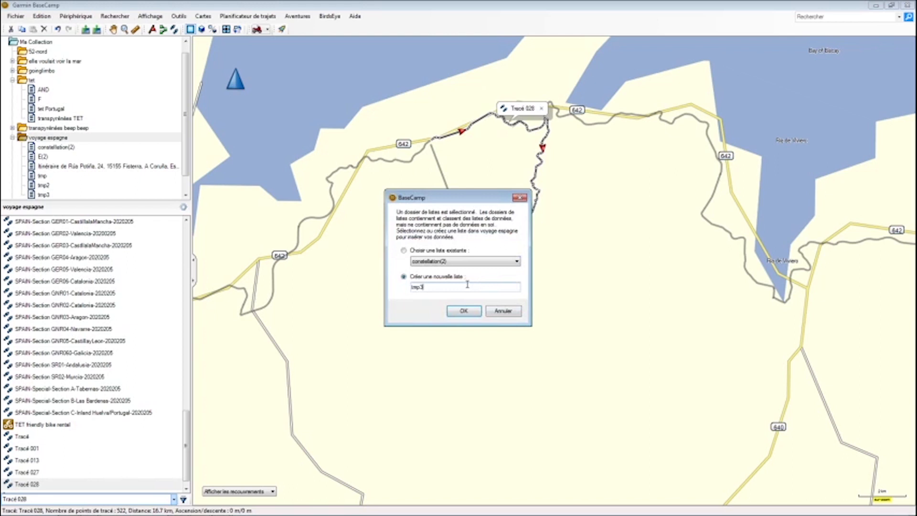
pyautogui.write('4')
pyautogui.press('Return')
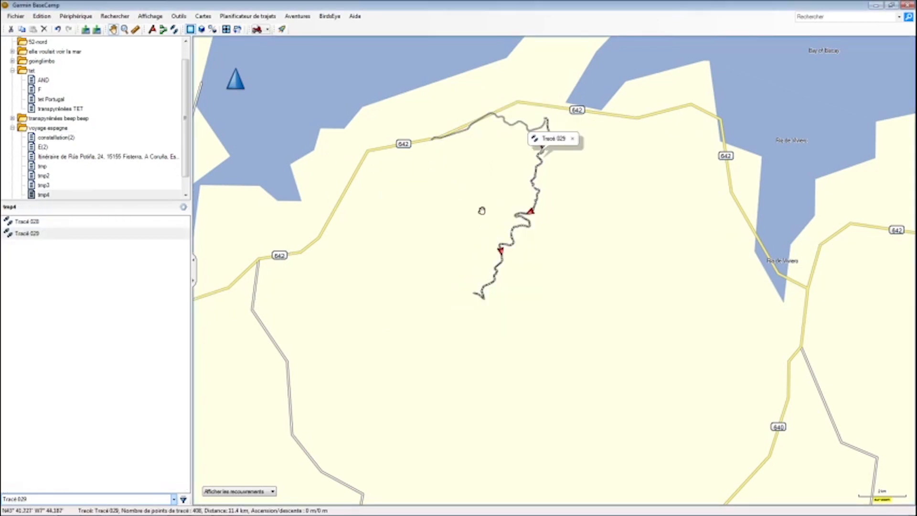
# - Show the voyage espagne folder and delete the short coastal piece between the piste inconnue start and the inland leg
pyautogui.click(59, 128)
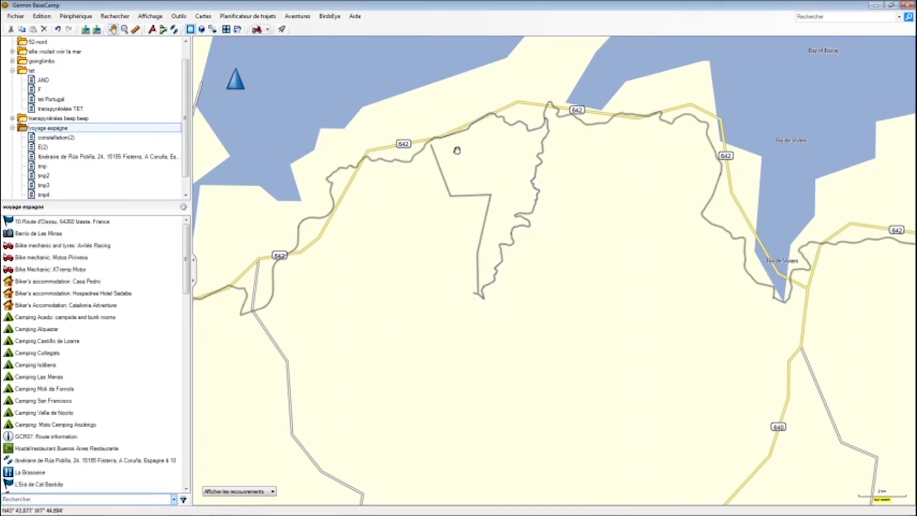
pyautogui.click(450, 135)
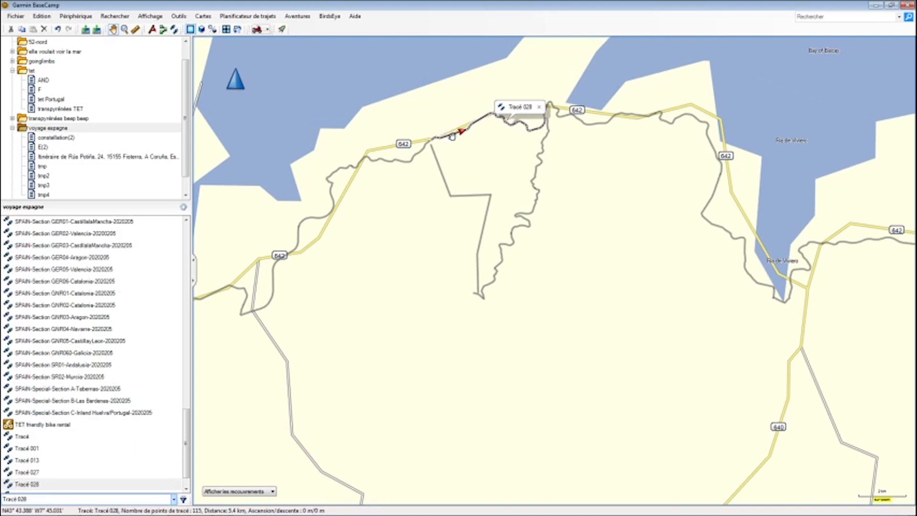
pyautogui.press('Delete')
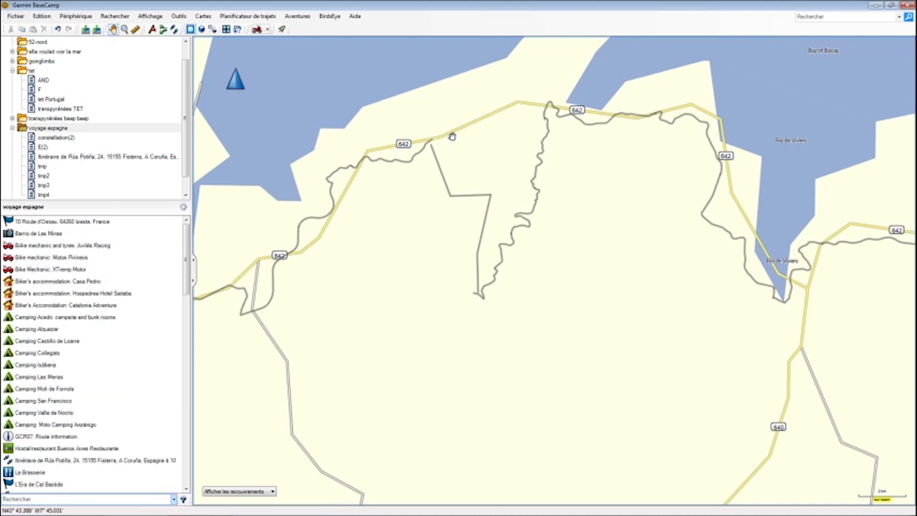
# - Reverse the direction of the inland track leg between the end of piste inconnue and the coast
pyautogui.click(419, 151)
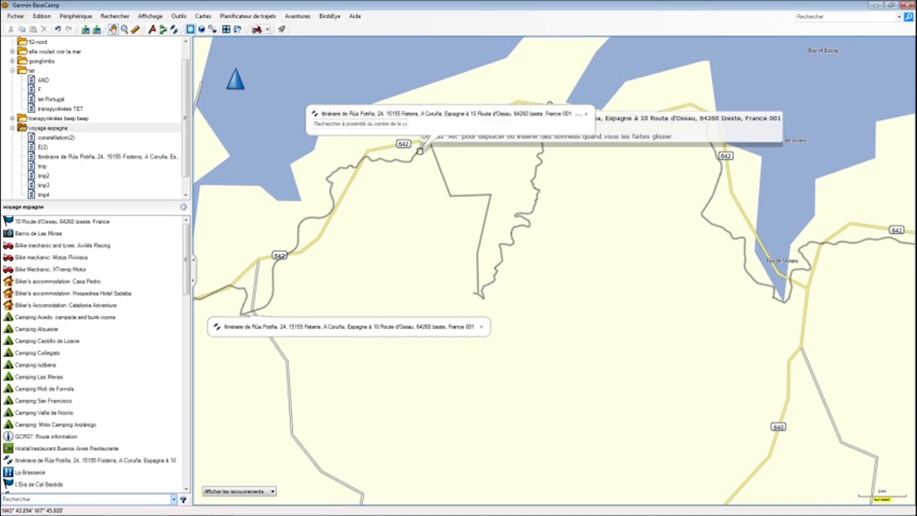
pyautogui.keyDown('ctrl'); pyautogui.click(442, 175); pyautogui.keyUp('ctrl')
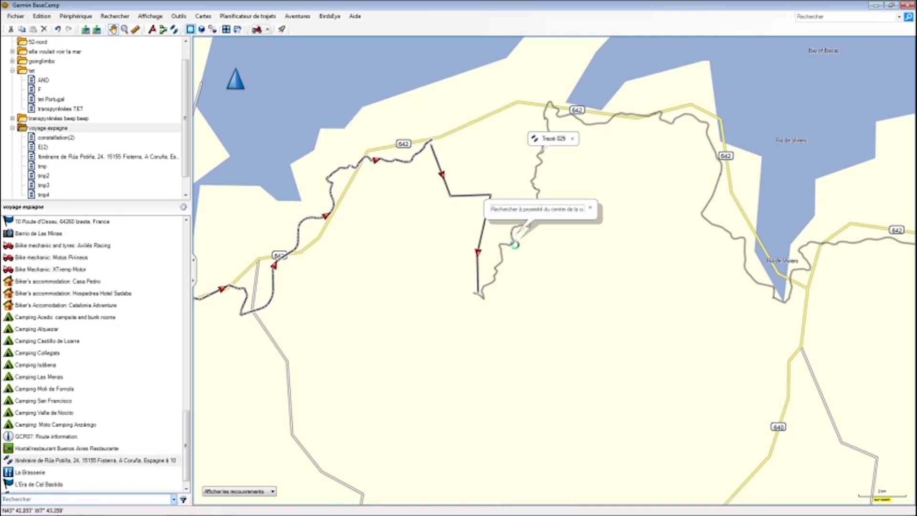
pyautogui.click(516, 236)
pyautogui.rightClick(536, 181)
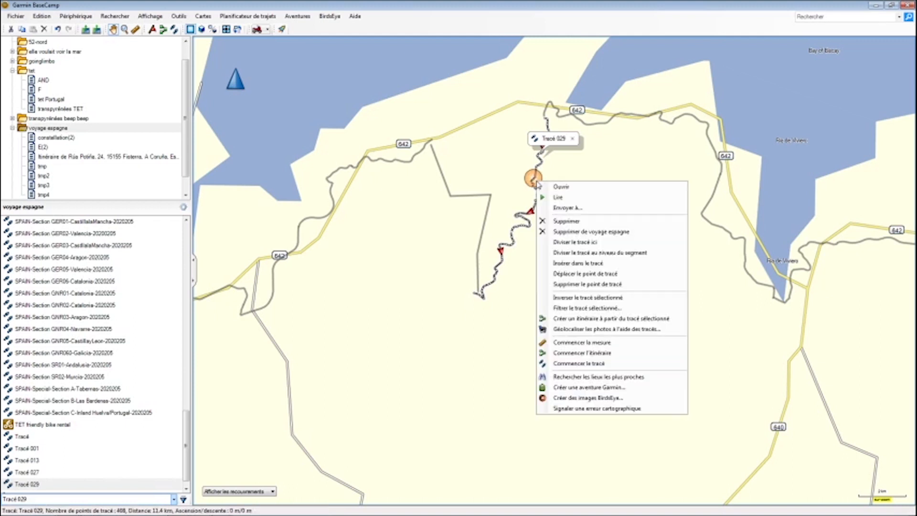
pyautogui.click(577, 298)
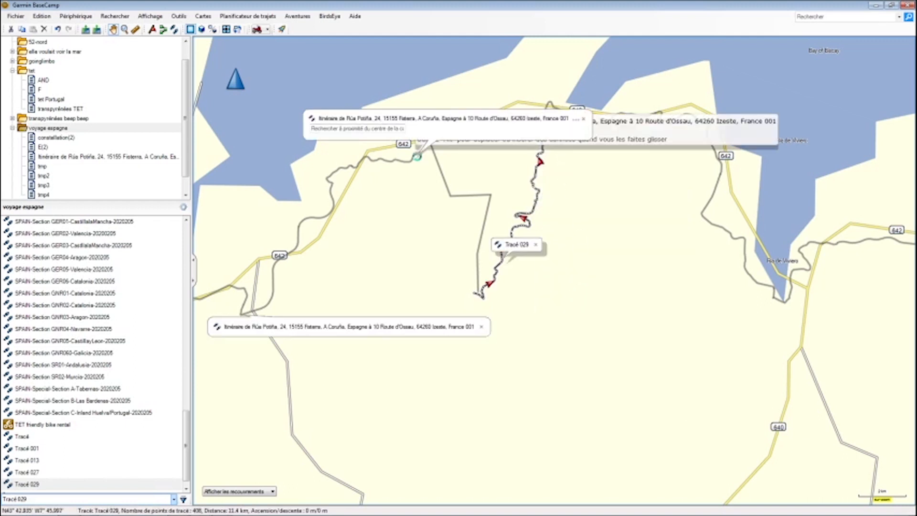
# - Select the coastal, piste inconnue and inland tracks and start joining them, saving into the existing itinerary list of voyage espagne
pyautogui.click(422, 159)
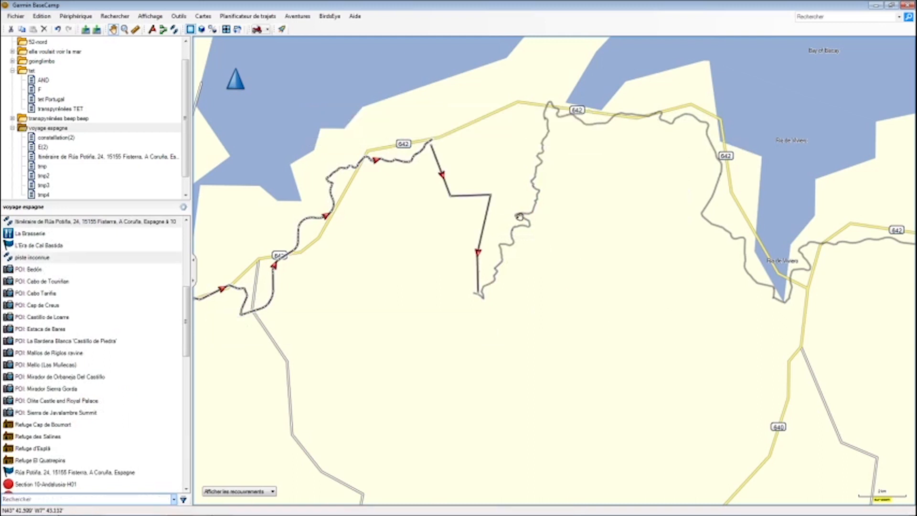
pyautogui.click(520, 216)
pyautogui.keyDown('ctrl'); pyautogui.click(594, 122); pyautogui.keyUp('ctrl')
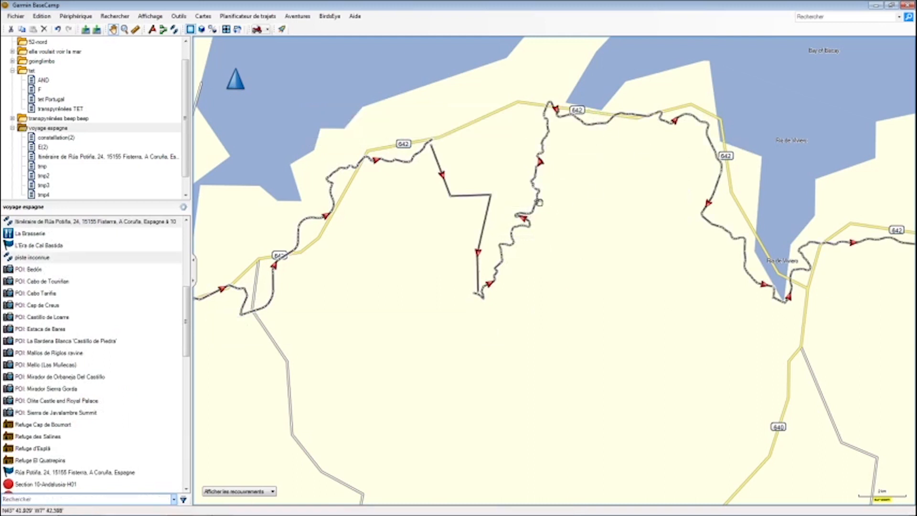
pyautogui.rightClick(536, 206)
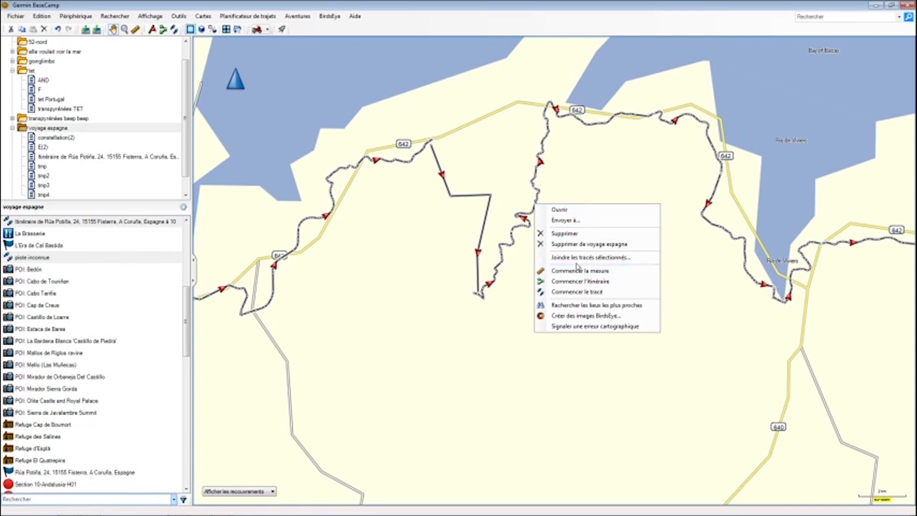
pyautogui.click(592, 257)
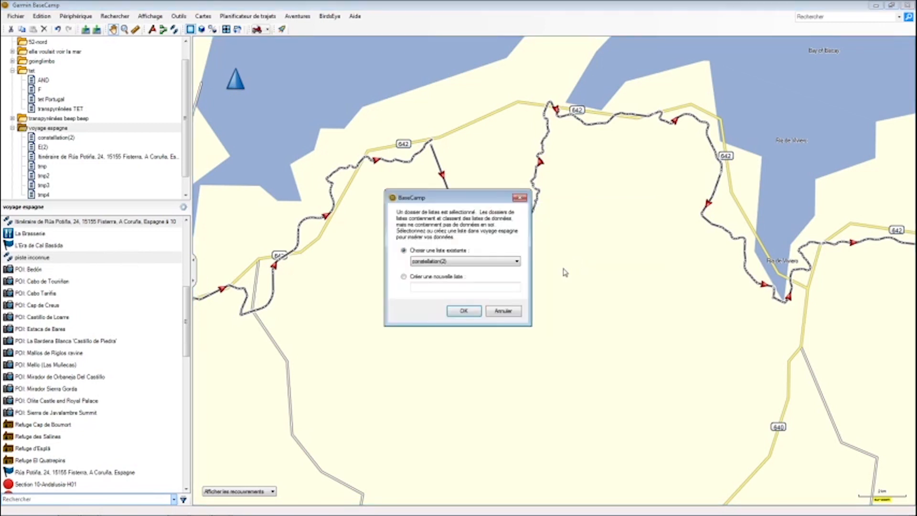
pyautogui.click(449, 286)
pyautogui.click(449, 262)
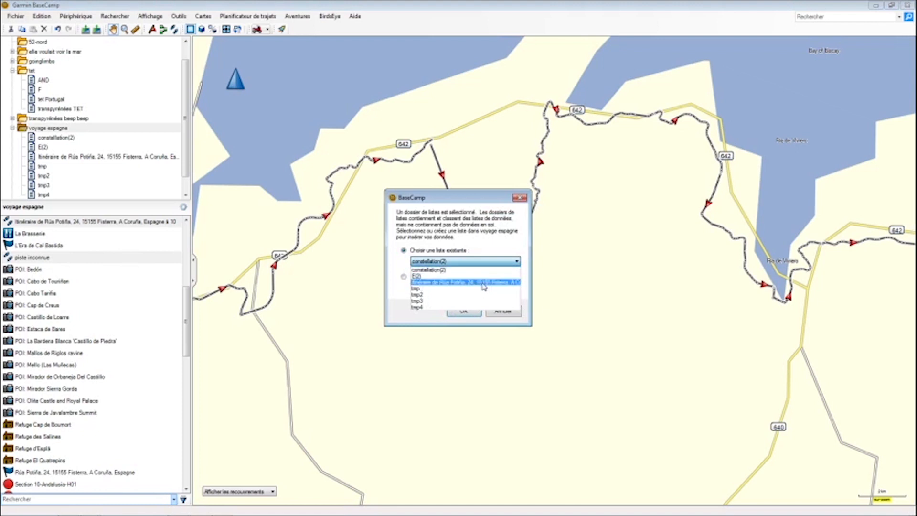
pyautogui.click(484, 284)
pyautogui.click(464, 311)
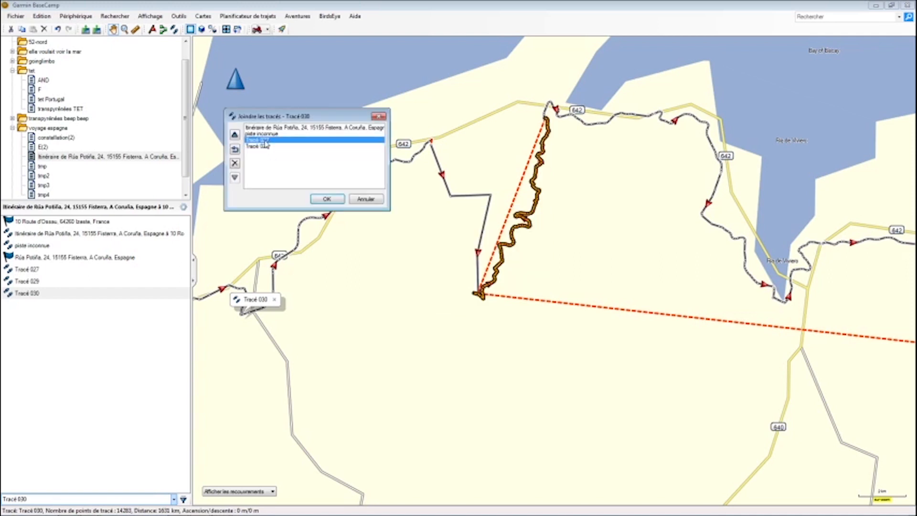
# - Place Tracé 029 before Tracé 027 in the joining order, join the tracks and delete the originals
pyautogui.click(264, 140)
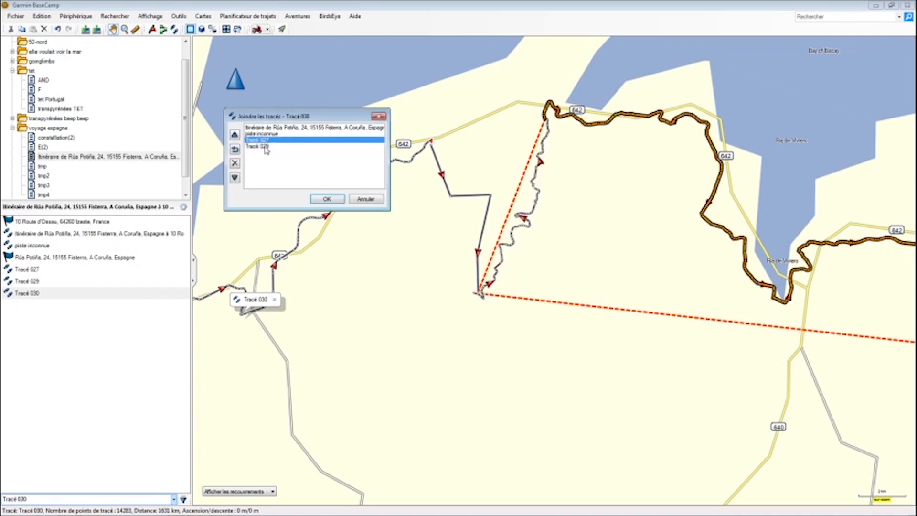
pyautogui.click(263, 147)
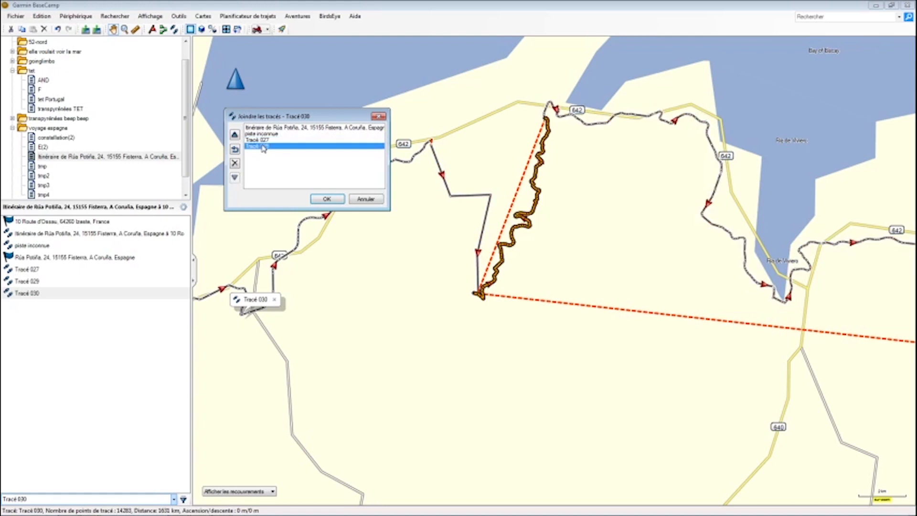
pyautogui.press('Up')
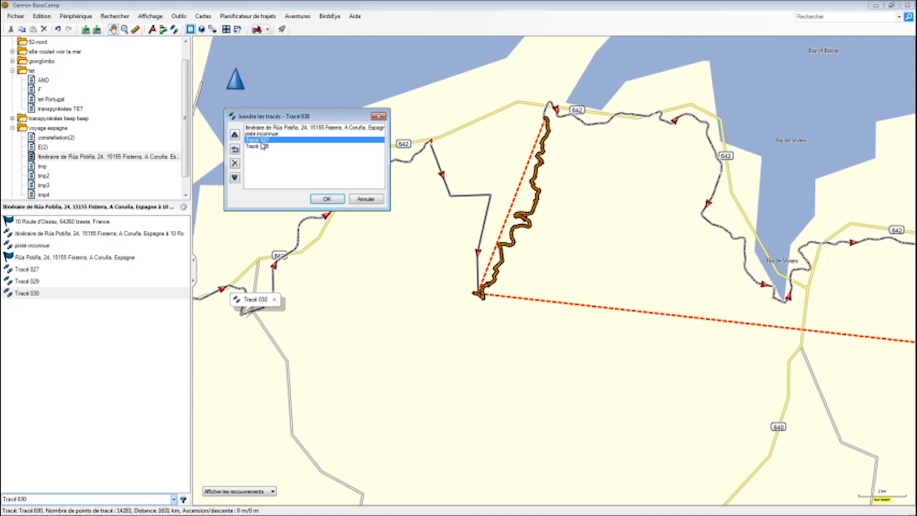
pyautogui.click(254, 148)
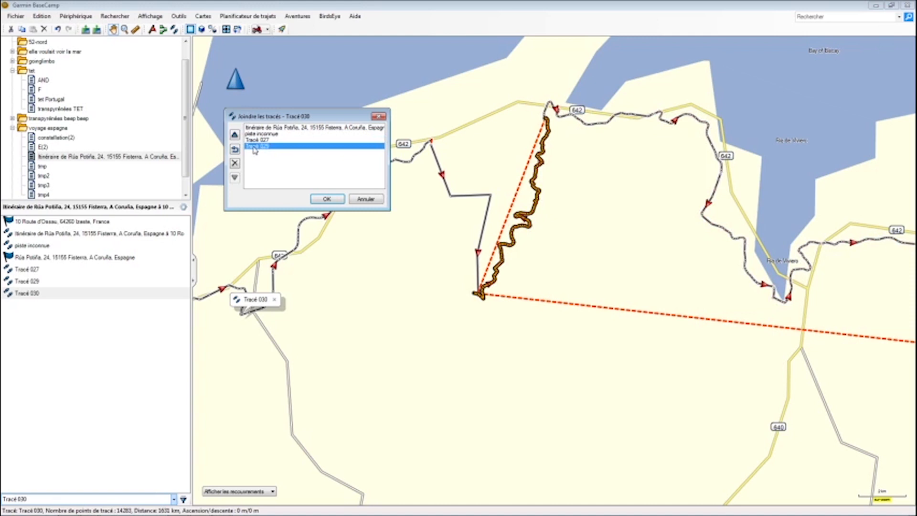
pyautogui.click(236, 137)
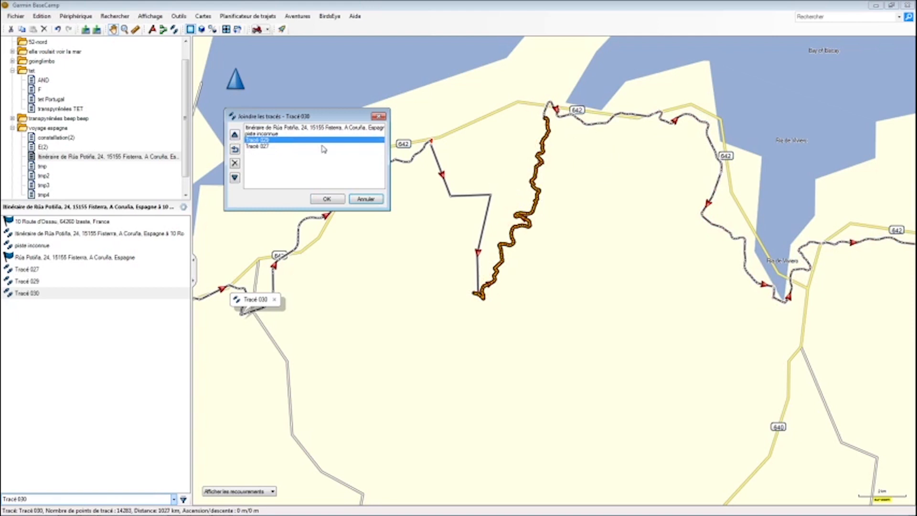
pyautogui.click(258, 147)
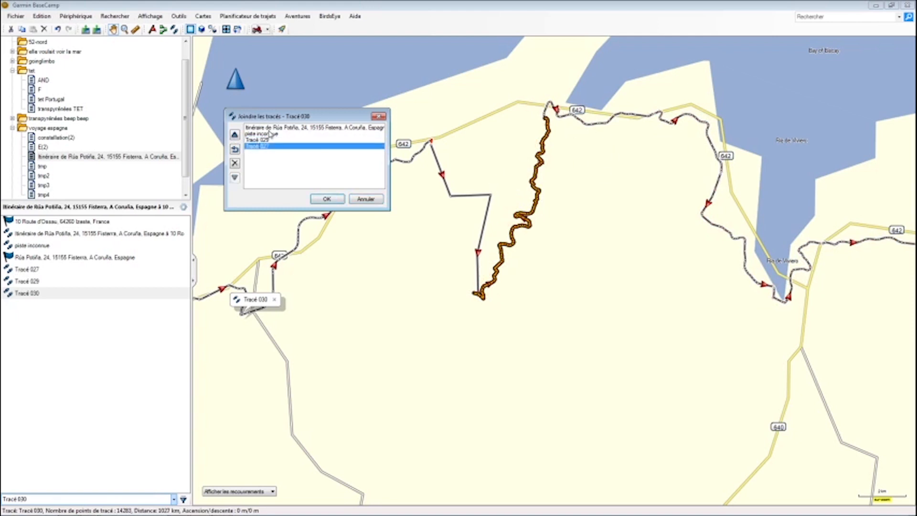
pyautogui.click(328, 200)
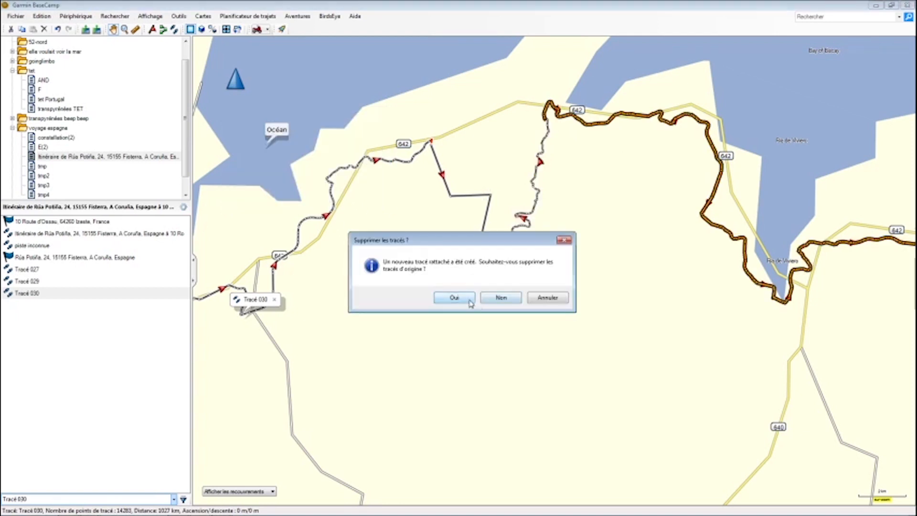
pyautogui.click(454, 298)
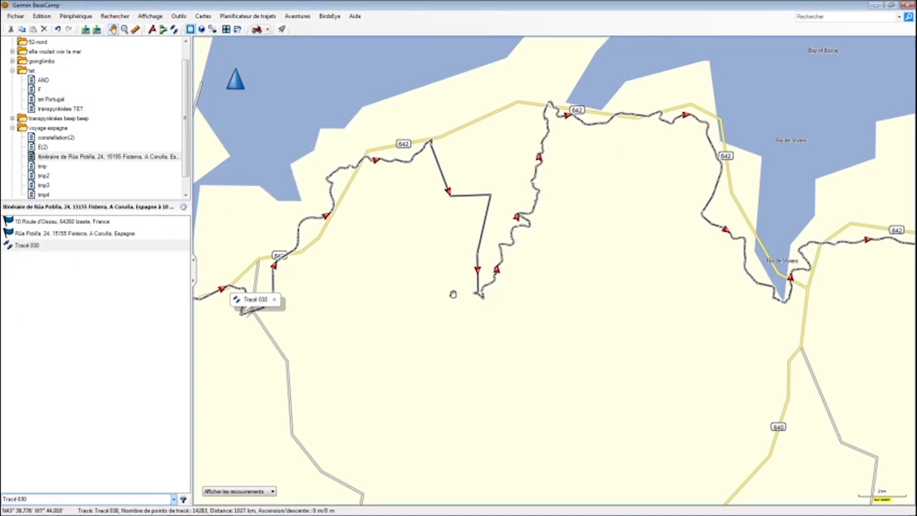
# - Show the itinerary list's content and examine the joined track along the northern coast
pyautogui.scroll(-1, 450, 255)
pyautogui.scroll(-1, 450, 255)
pyautogui.moveTo(536, 321); pyautogui.dragTo(499, 240)
pyautogui.scroll(-1, 498, 240)
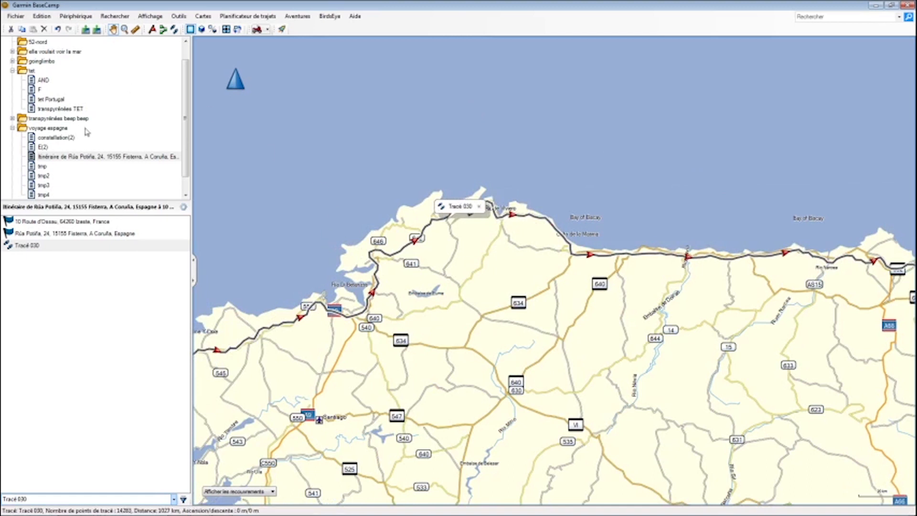
pyautogui.click(85, 160)
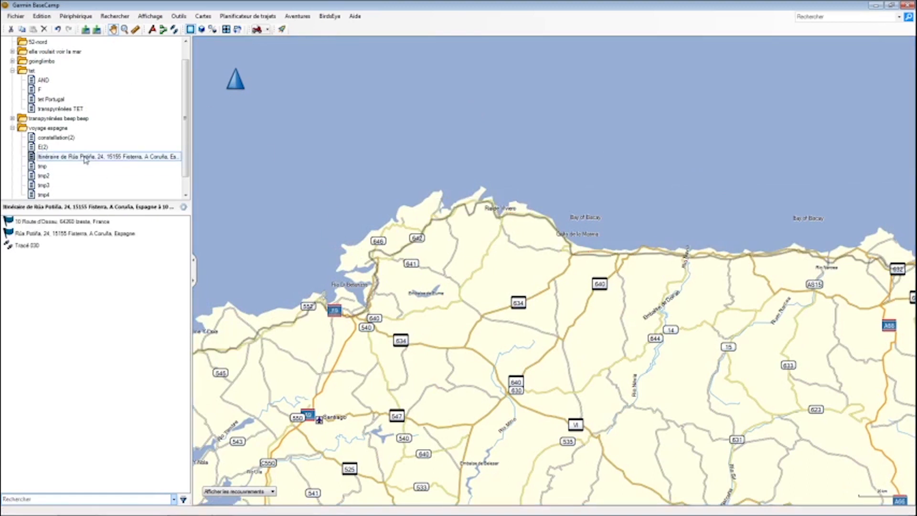
# - Export the joined track from the itinerary list as the GPX file TET voyage espagne-retouché.gpx in Téléchargements
pyautogui.click(444, 220)
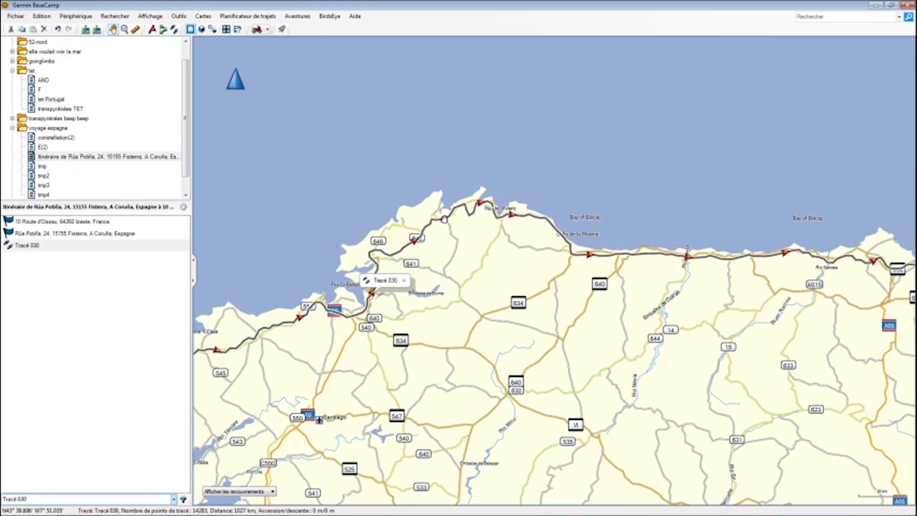
pyautogui.rightClick(445, 219)
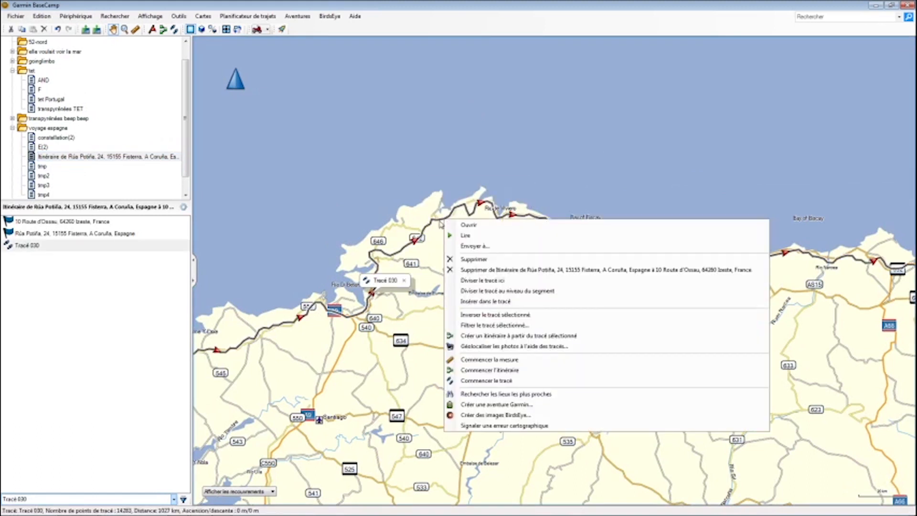
pyautogui.press('Escape')
pyautogui.click(15, 16)
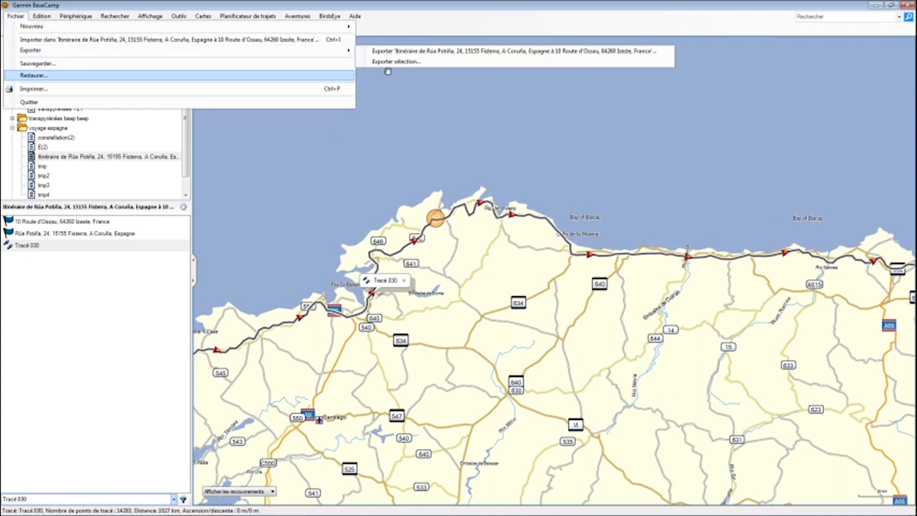
pyautogui.moveTo(351, 50)
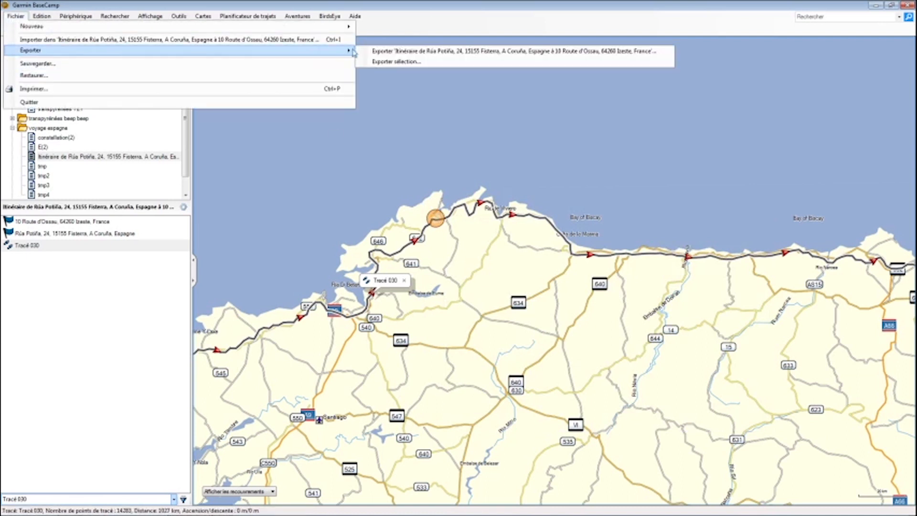
pyautogui.click(390, 62)
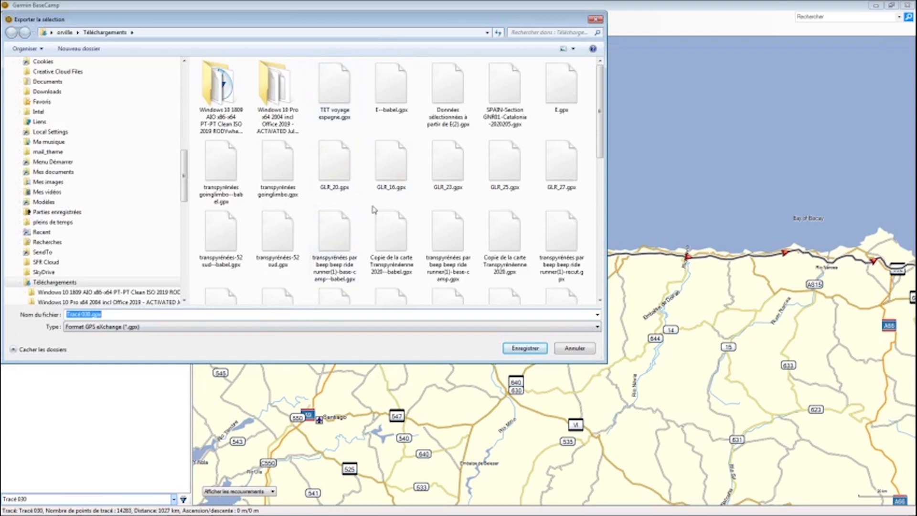
pyautogui.click(334, 88)
pyautogui.click(120, 314)
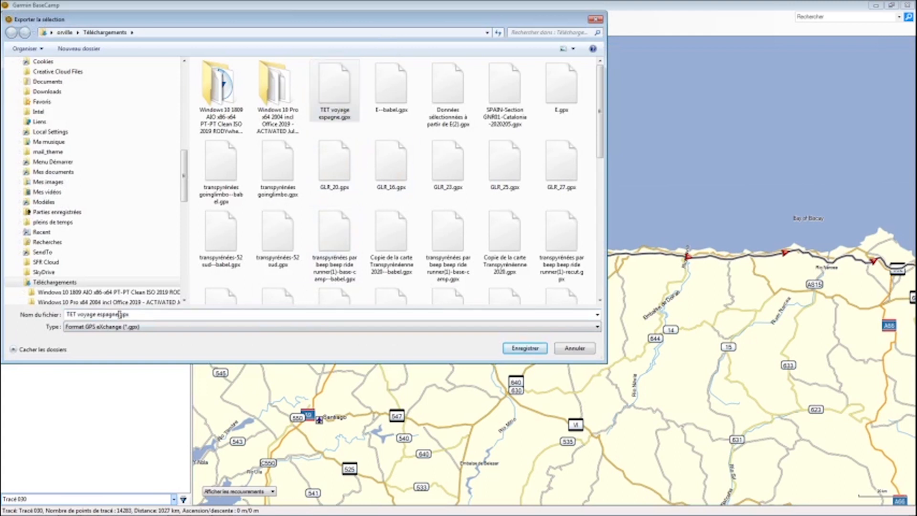
pyautogui.write('-retouche')
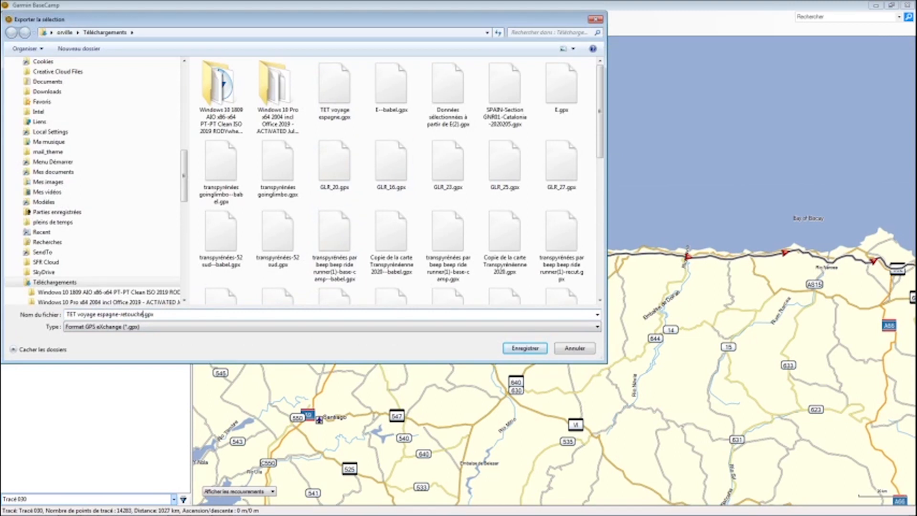
pyautogui.press('Return')
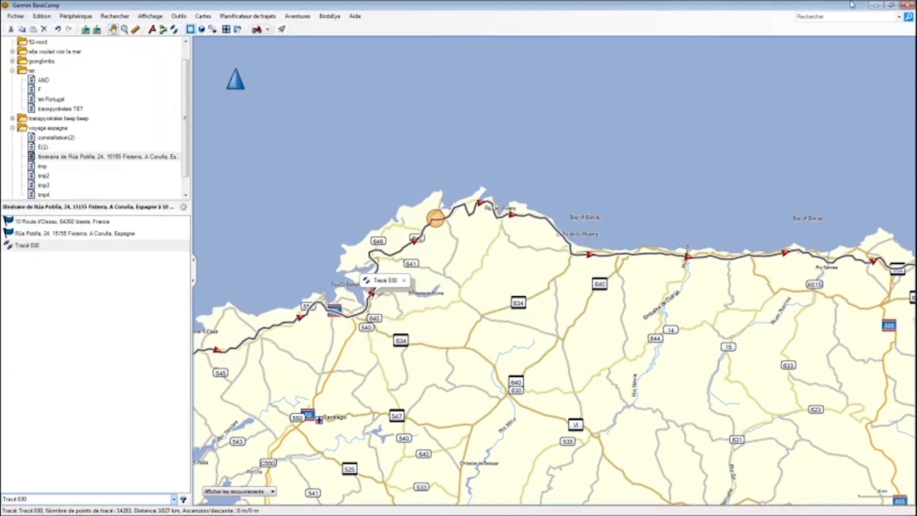
# - Switch to the TET espagne global map in Google My Maps and hide the itinerary layer
pyautogui.click(886, 5)
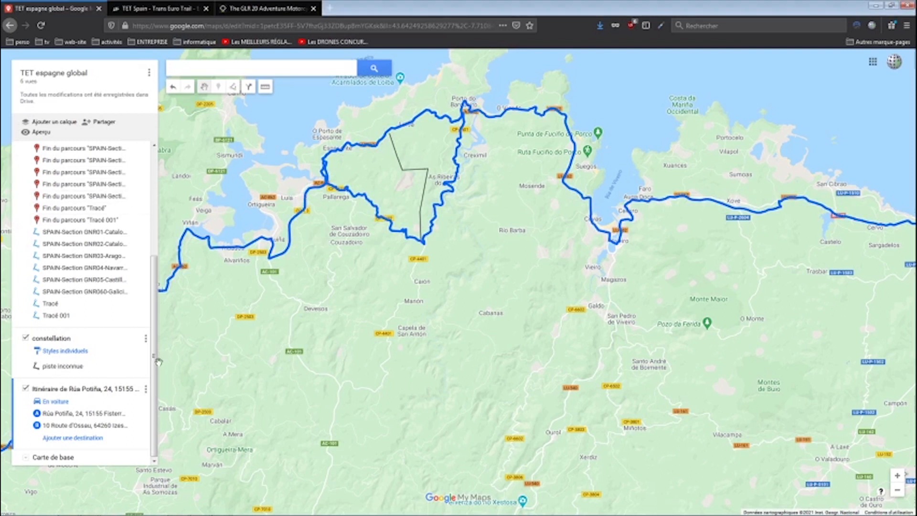
pyautogui.click(144, 390)
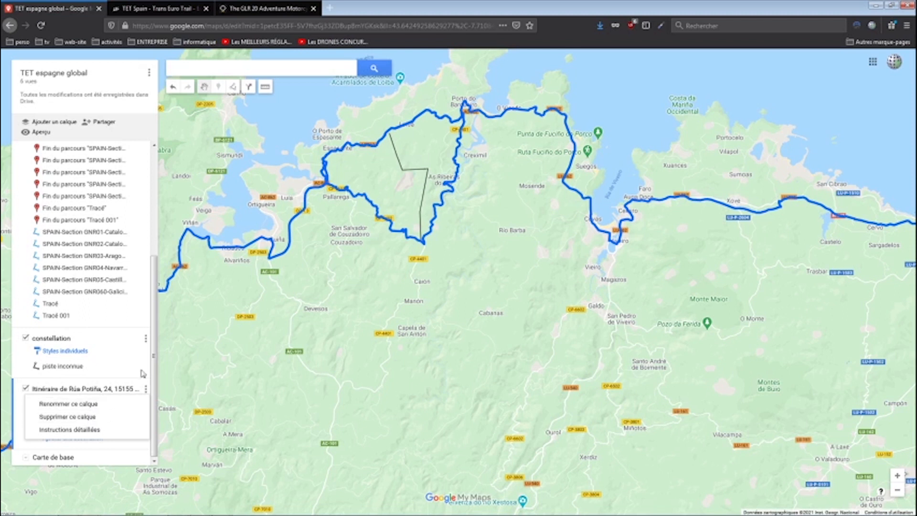
pyautogui.click(154, 359)
pyautogui.click(27, 390)
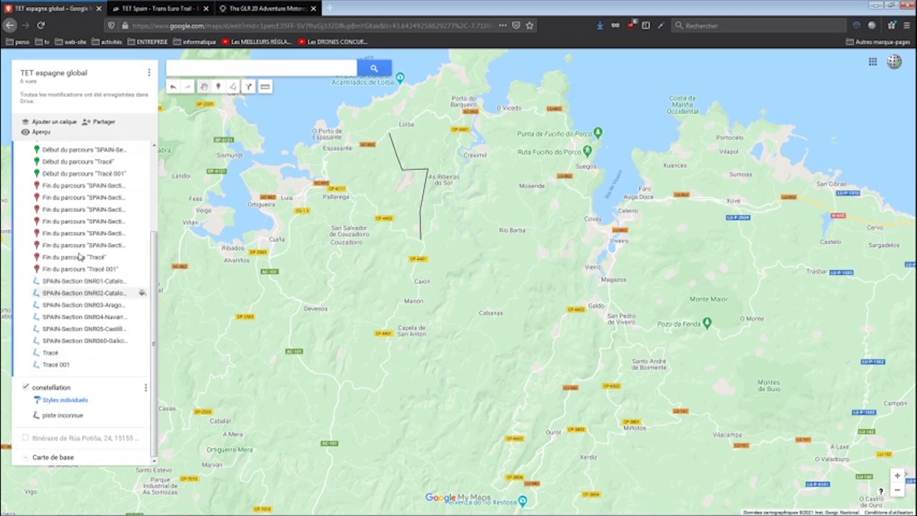
# - Add a new layer and import TET voyage espagne-retouché.gpx into it
pyautogui.click(67, 123)
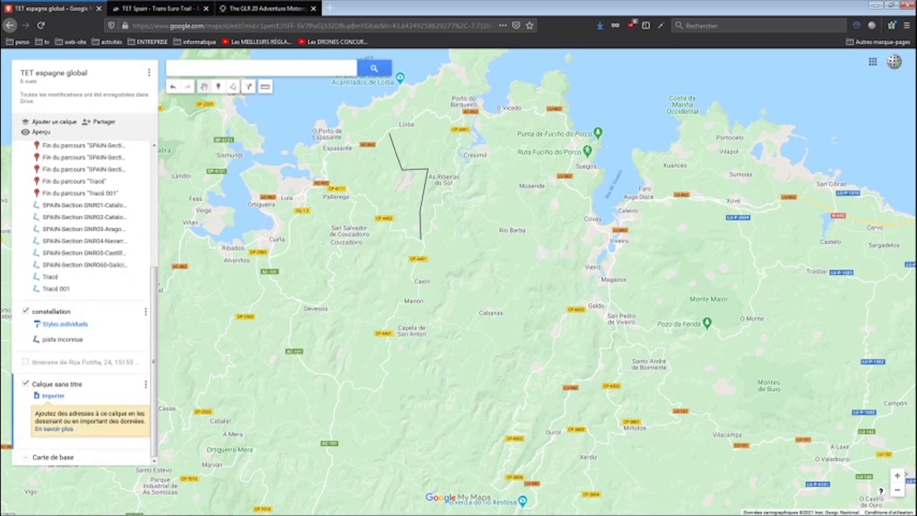
pyautogui.click(54, 397)
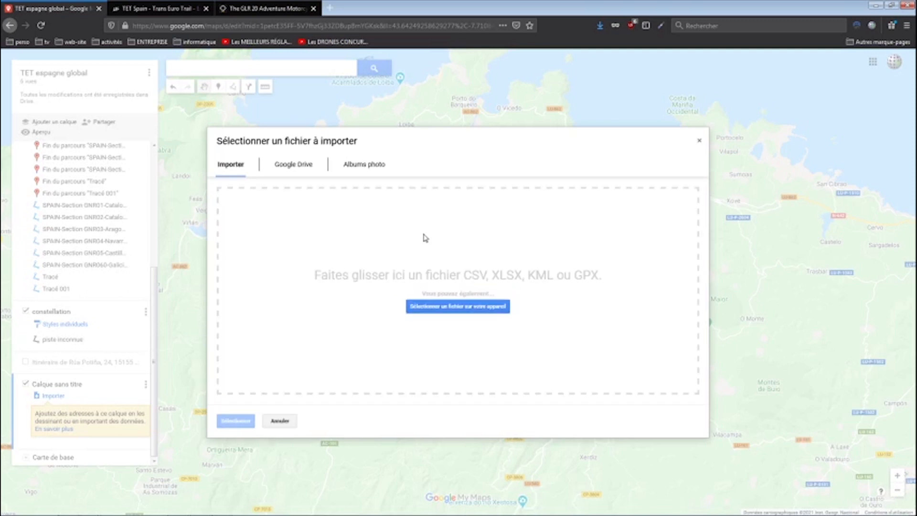
pyautogui.click(324, 292)
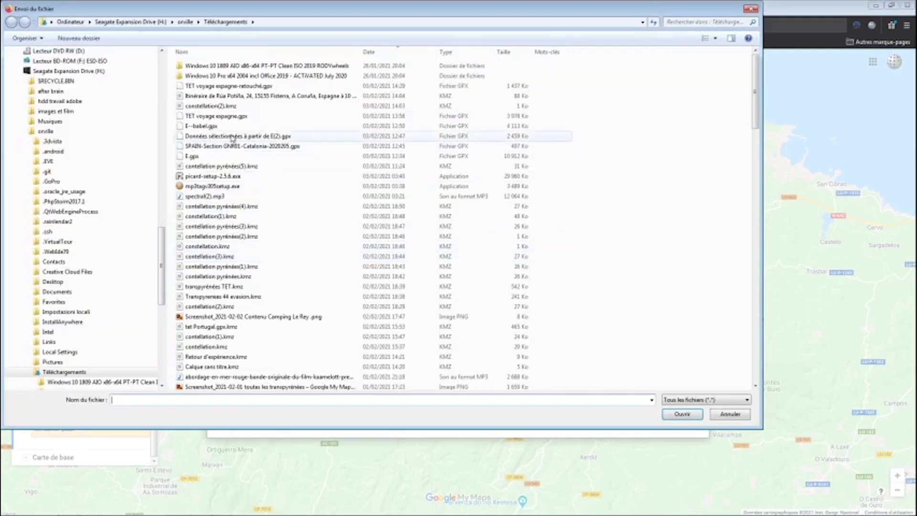
pyautogui.click(225, 87)
pyautogui.doubleClick(225, 87)
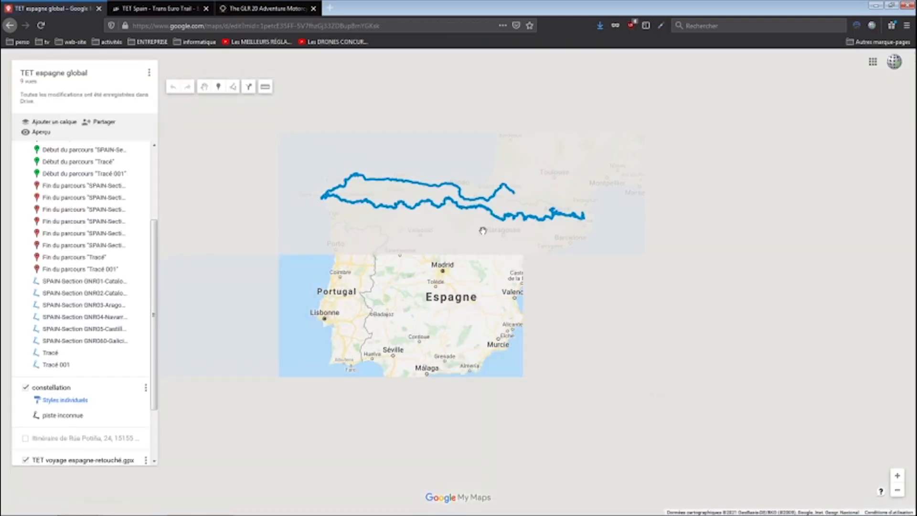
# - Examine the imported track on the map where the piste inconnue detour leaves and rejoins the Galician coast
pyautogui.scroll(5, 395, 180)
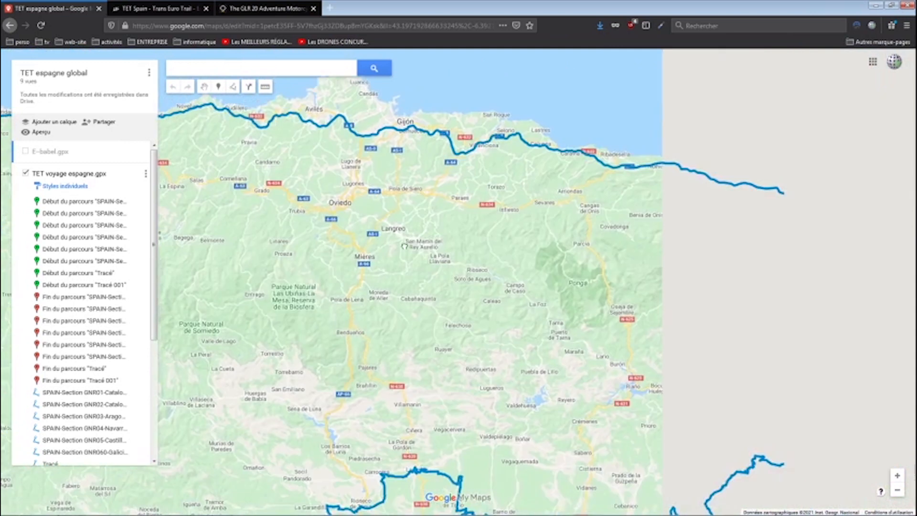
pyautogui.moveTo(405, 246); pyautogui.dragTo(191, 234)
pyautogui.moveTo(574, 249); pyautogui.dragTo(329, 220)
pyautogui.moveTo(215, 205); pyautogui.dragTo(640, 281)
pyautogui.scroll(3, 456, 143)
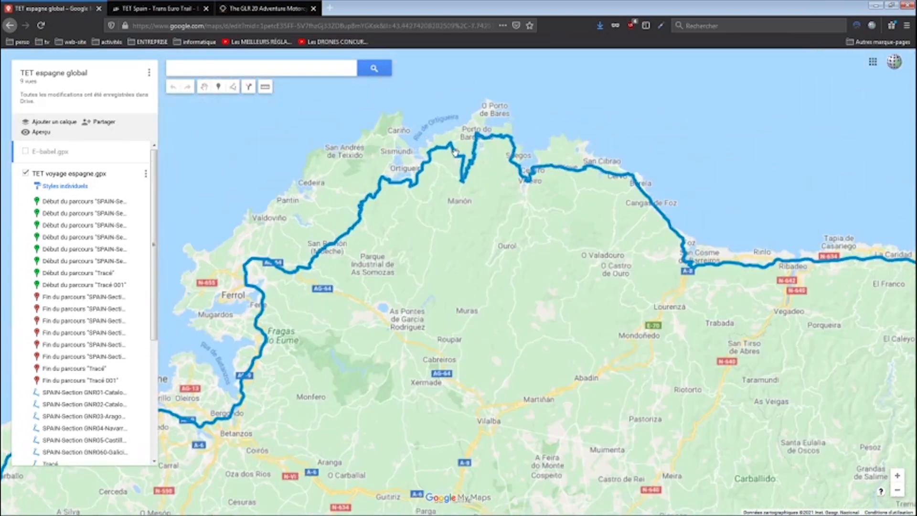
pyautogui.scroll(1, 457, 139)
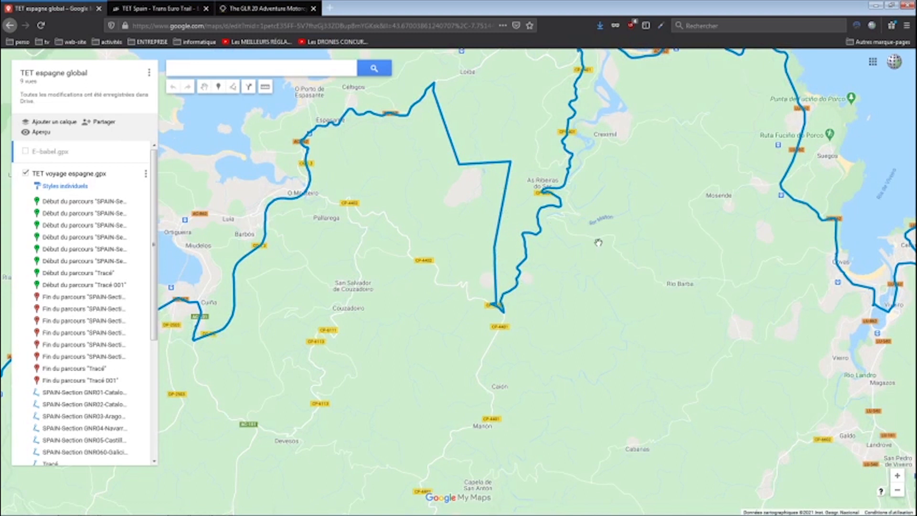
pyautogui.scroll(-3, 599, 243)
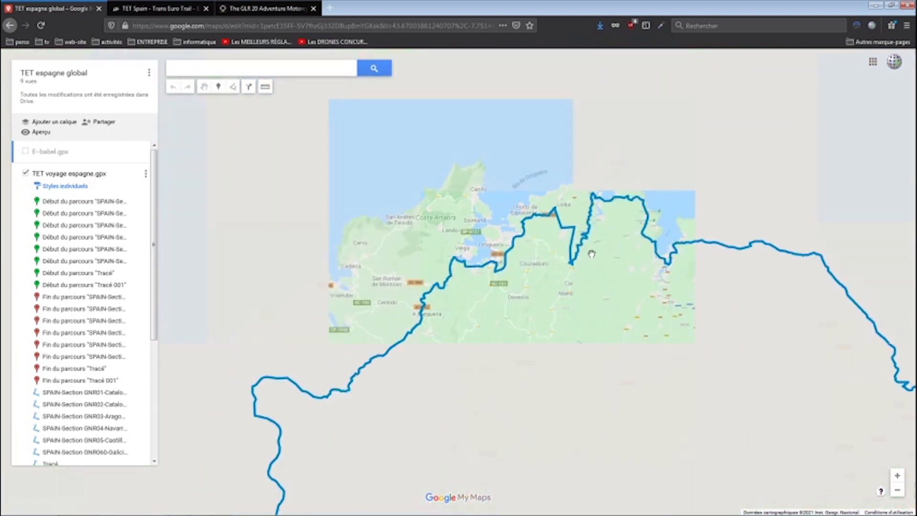
# - Examine the imported track along the northern Spanish coast and open the details of its line, Tracé 030
pyautogui.scroll(-1, 598, 269)
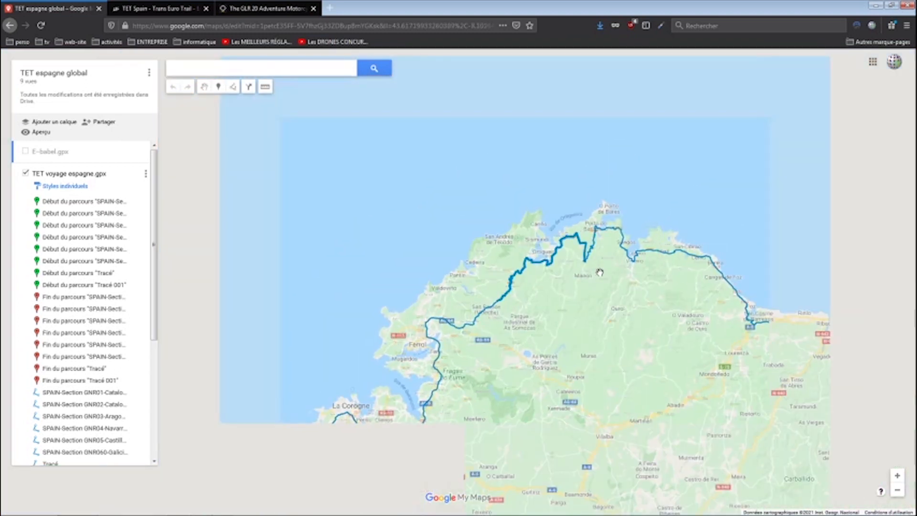
pyautogui.moveTo(633, 340); pyautogui.dragTo(620, 228)
pyautogui.scroll(-1, 579, 238)
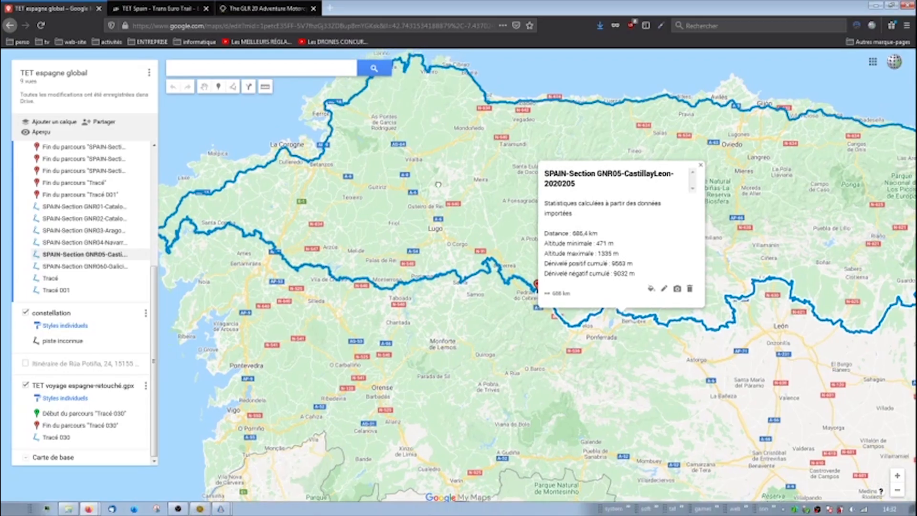
pyautogui.moveTo(441, 165); pyautogui.dragTo(471, 236)
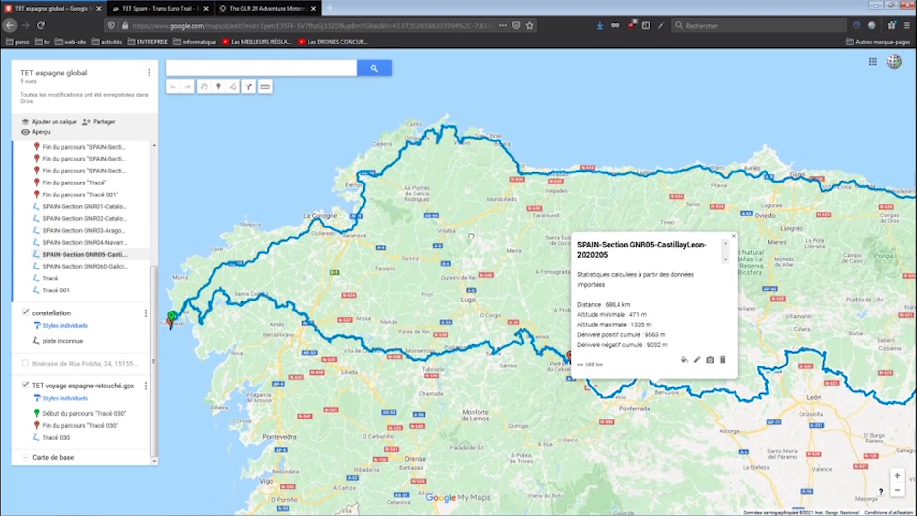
pyautogui.click(575, 175)
pyautogui.click(575, 171)
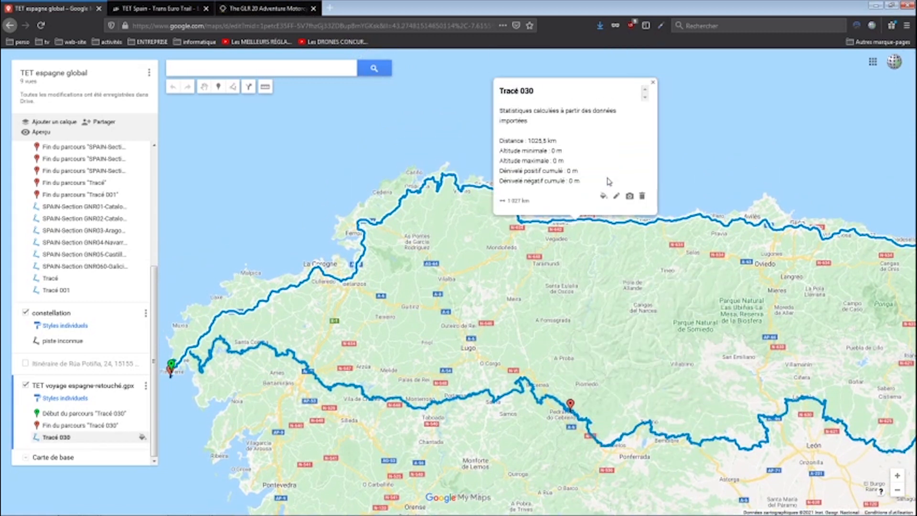
# - Switch to Garmin BaseCamp and split the joined track Tracé 030 on the coast near Gijón
pyautogui.moveTo(223, 514)
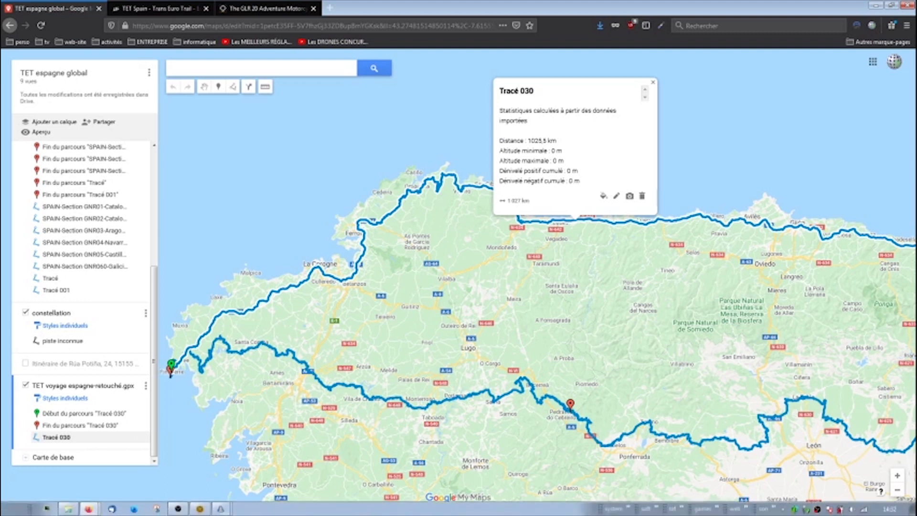
pyautogui.click(199, 510)
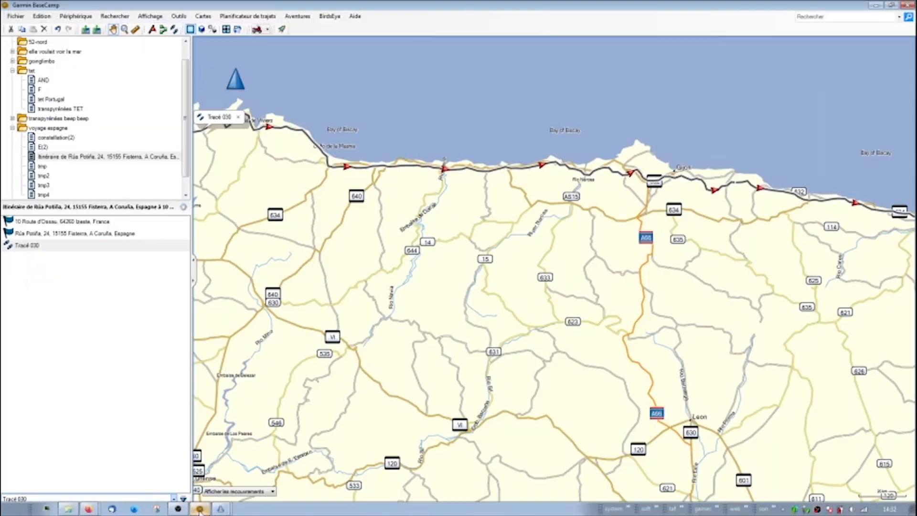
pyautogui.moveTo(351, 286); pyautogui.dragTo(625, 321)
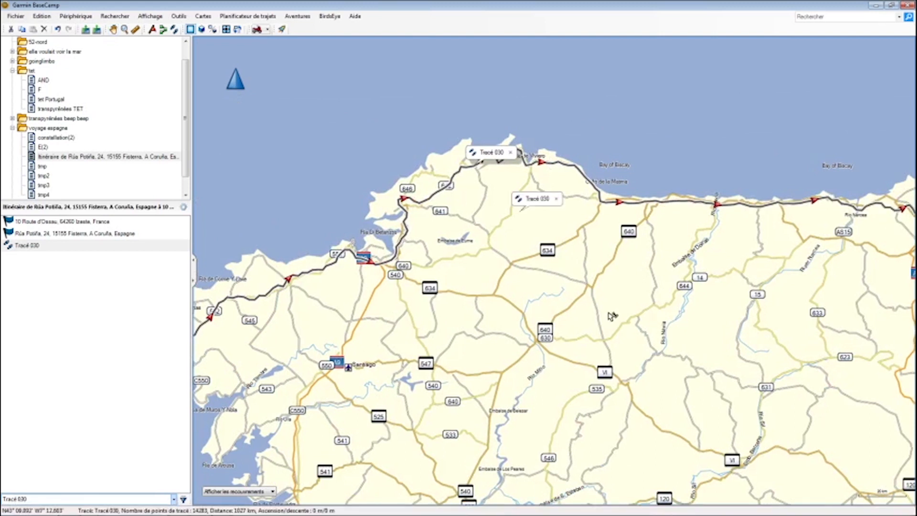
pyautogui.scroll(-1, 612, 315)
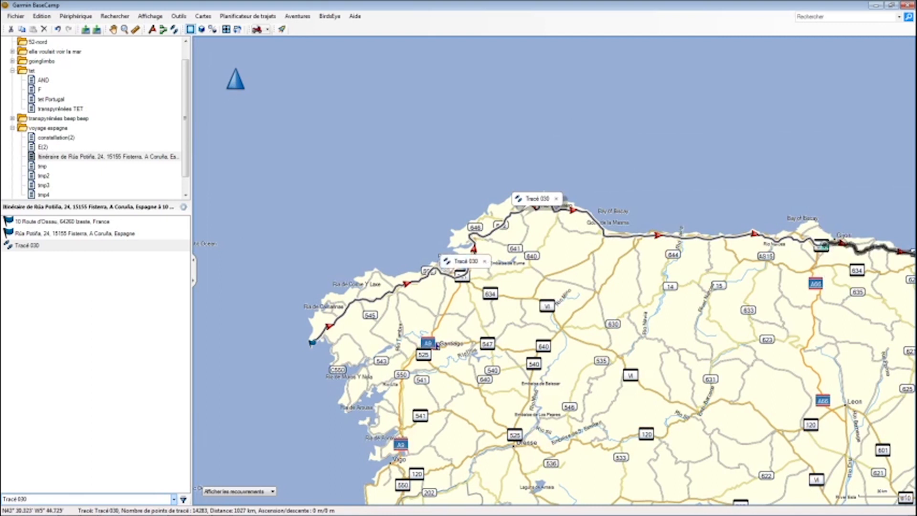
pyautogui.click(829, 247)
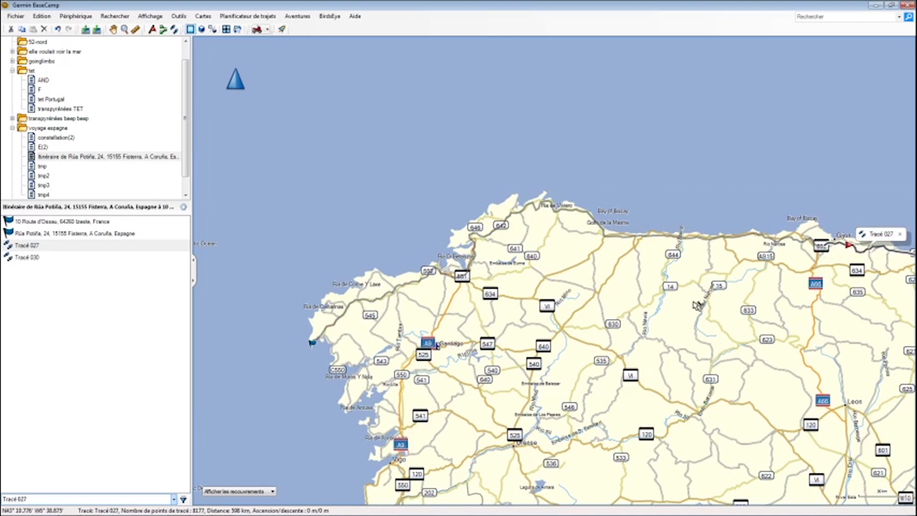
# - Split the eastern part of the track at Bilbao and again at Pamplona
pyautogui.press('space')
pyautogui.moveTo(771, 320); pyautogui.dragTo(355, 293)
pyautogui.moveTo(700, 291); pyautogui.dragTo(436, 249)
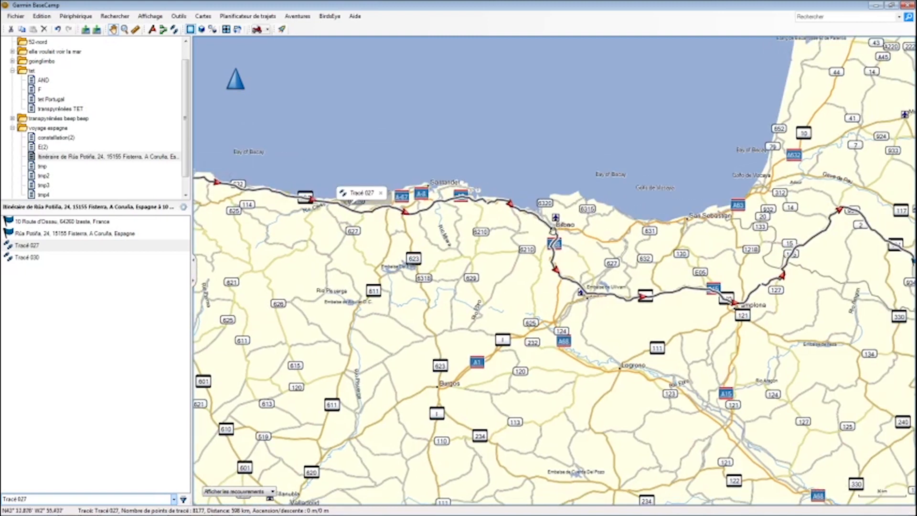
pyautogui.click(554, 231)
pyautogui.press('space')
pyautogui.moveTo(831, 298); pyautogui.dragTo(752, 299)
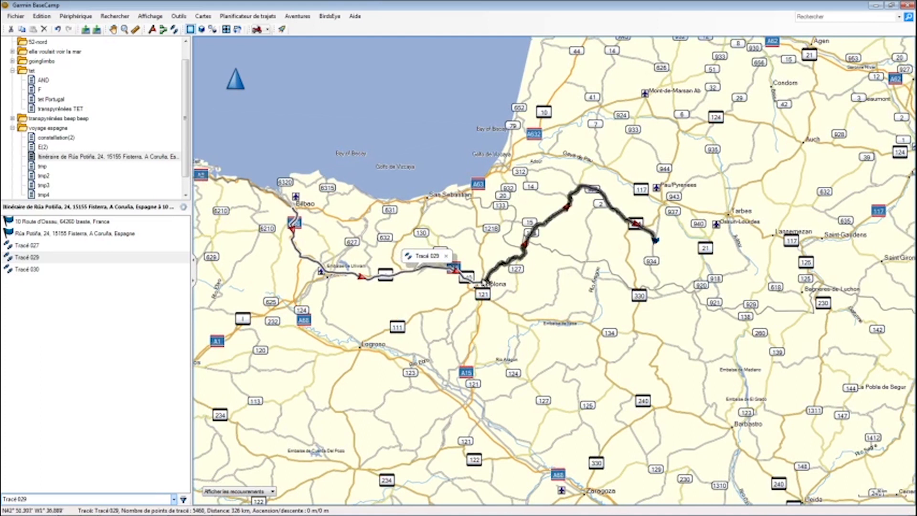
pyautogui.click(482, 285)
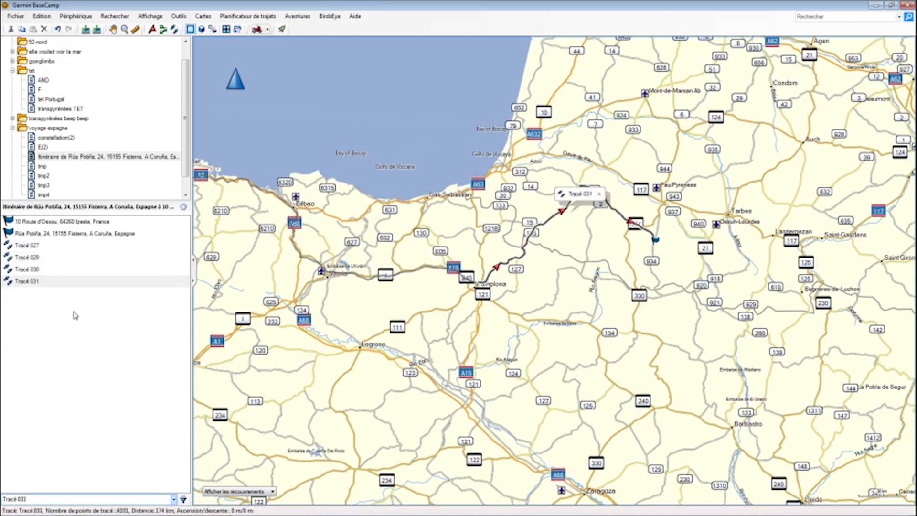
# - Place a waypoint at Pamplona, where two of the track sections meet
pyautogui.moveTo(387, 286); pyautogui.dragTo(600, 296)
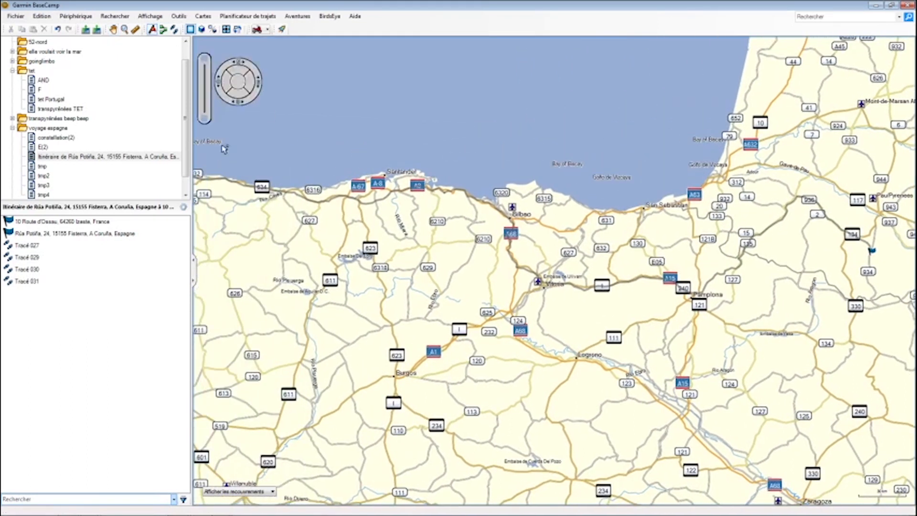
pyautogui.click(693, 298)
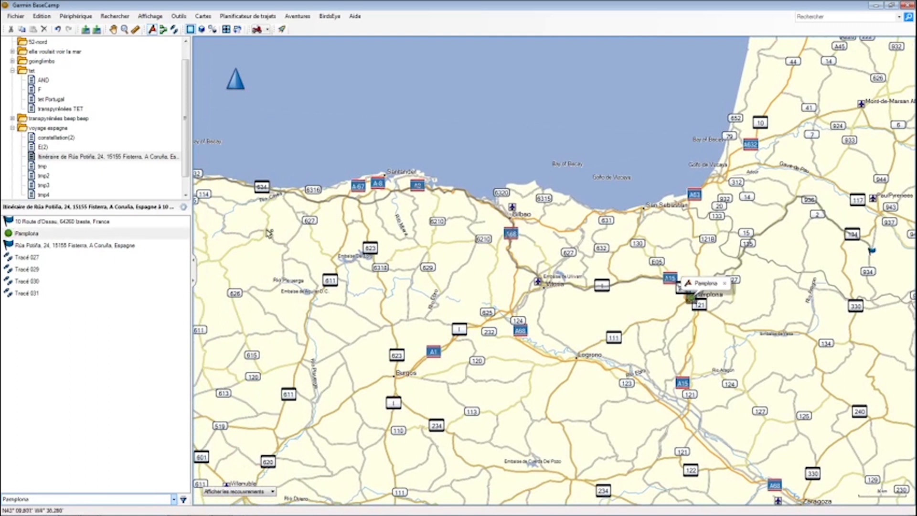
pyautogui.rightClick(241, 217)
pyautogui.click(163, 30)
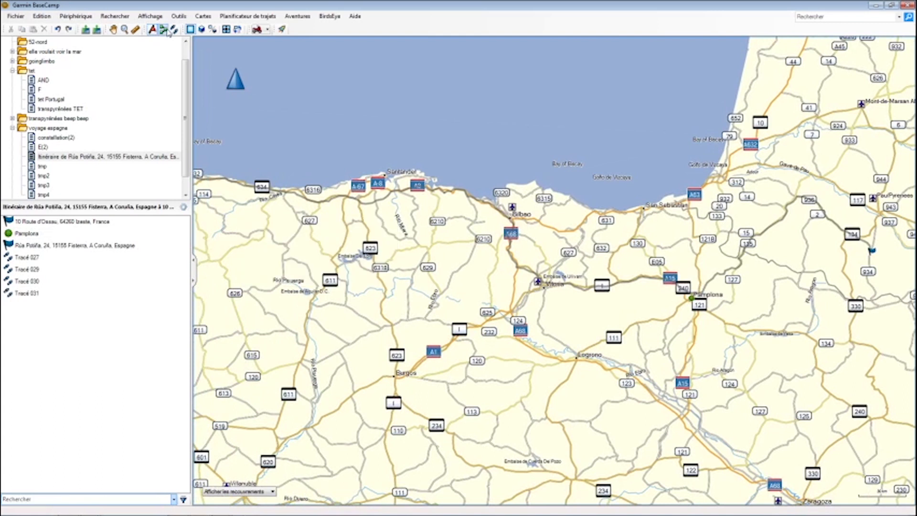
pyautogui.press('Escape')
# - Place a waypoint near Gijón at the eastern end of the westernmost track section
pyautogui.moveTo(468, 146); pyautogui.dragTo(704, 139)
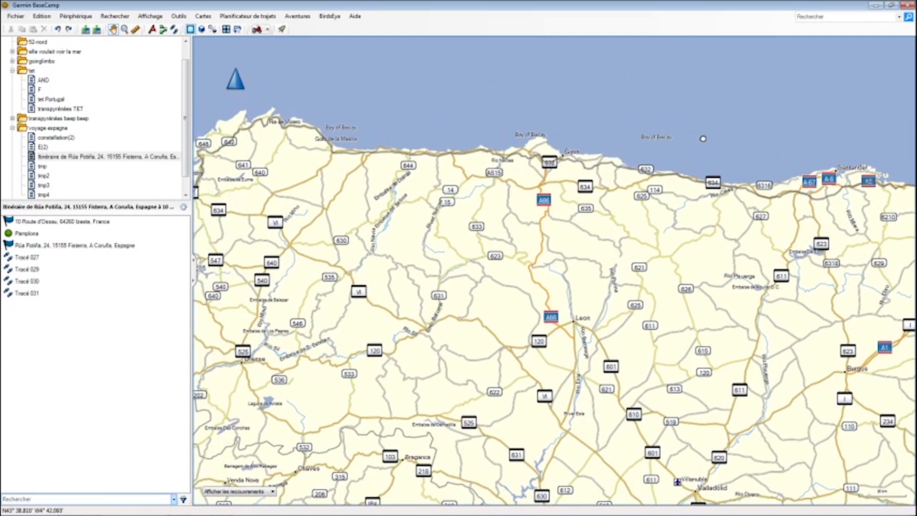
pyautogui.click(479, 156)
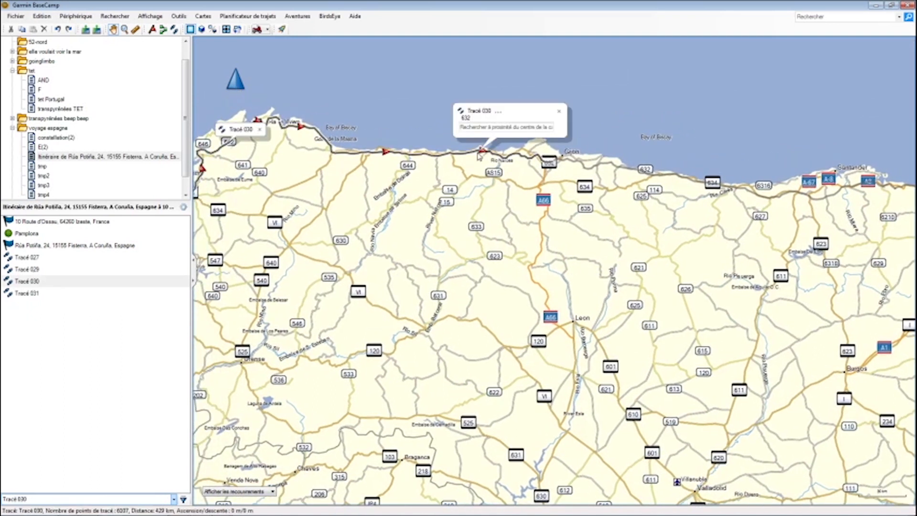
pyautogui.click(153, 30)
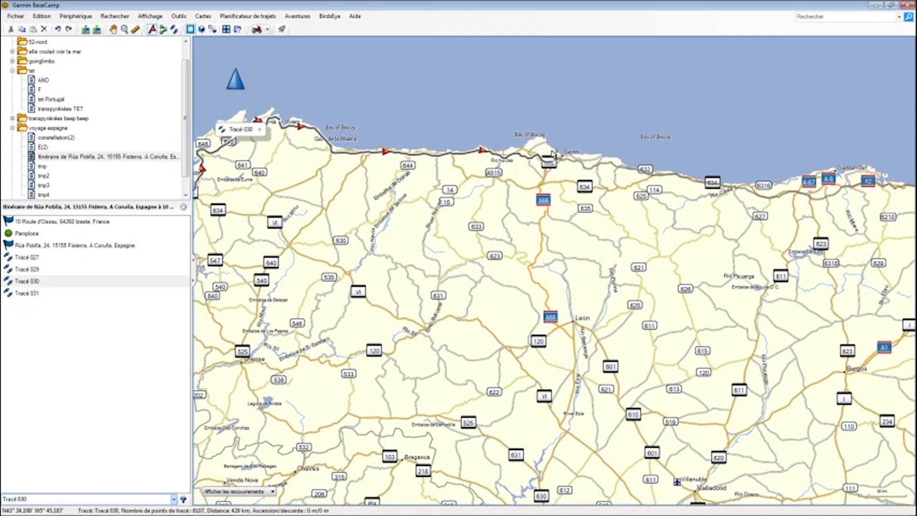
pyautogui.click(556, 163)
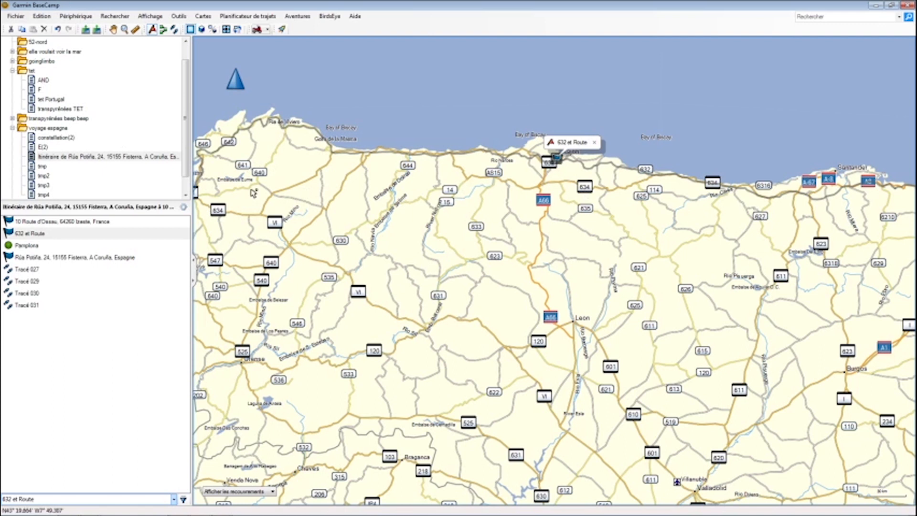
# - Examine the split sections from Galicia to Vitoria by highlighting them one after another on the map
pyautogui.click(150, 32)
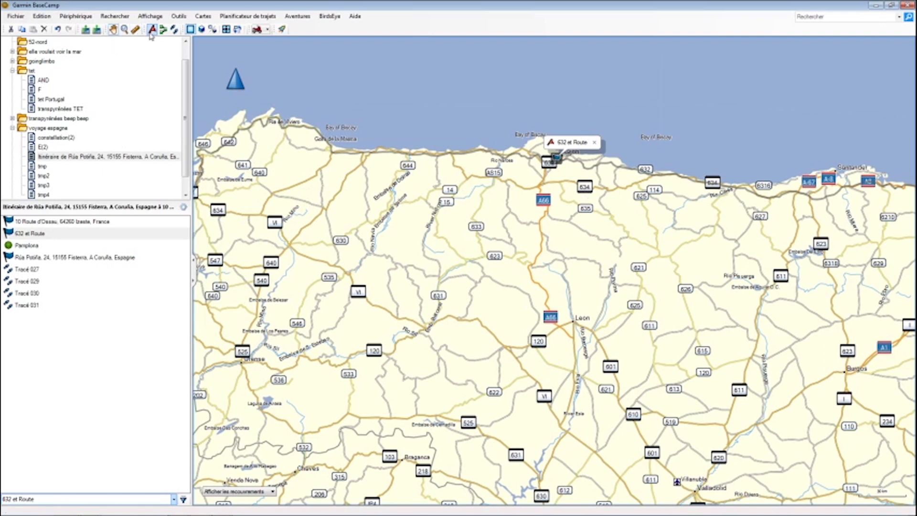
pyautogui.moveTo(287, 145); pyautogui.dragTo(559, 123)
pyautogui.scroll(-2, 558, 123)
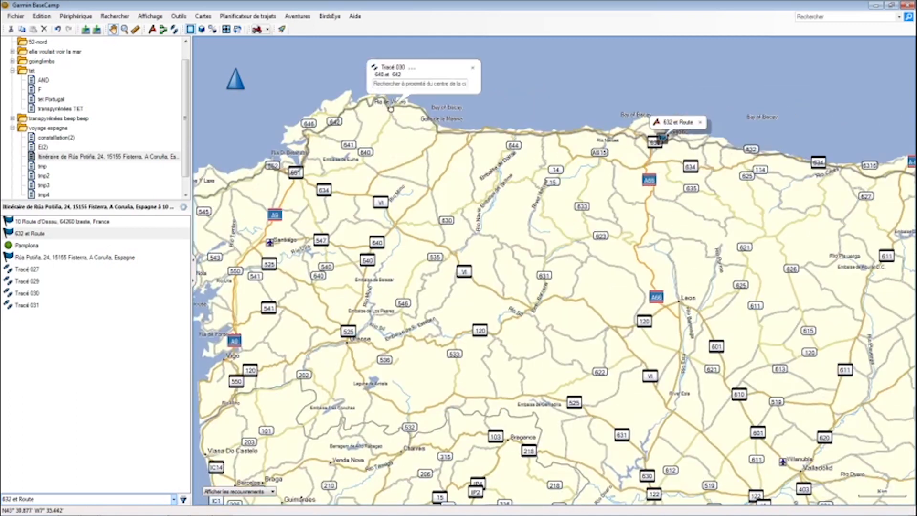
pyautogui.click(417, 112)
pyautogui.moveTo(597, 194); pyautogui.dragTo(273, 164)
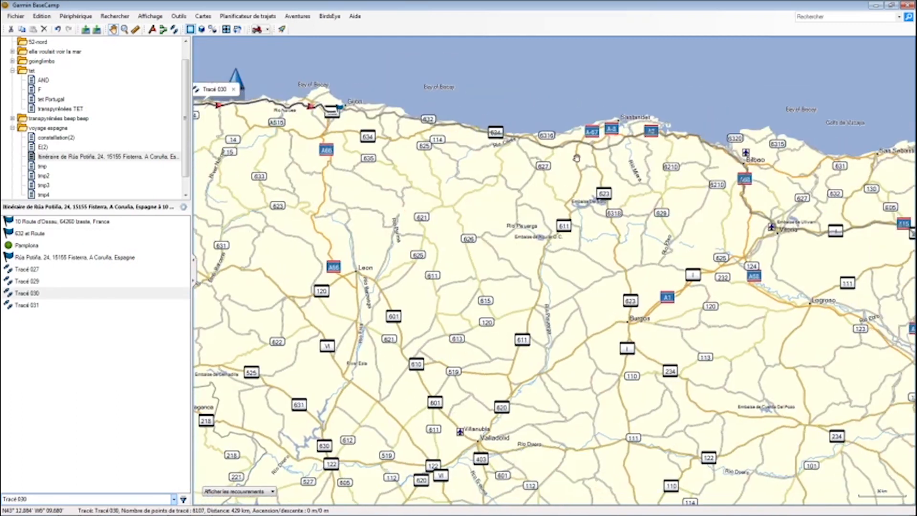
pyautogui.click(602, 143)
pyautogui.moveTo(821, 215); pyautogui.dragTo(579, 166)
pyautogui.click(570, 182)
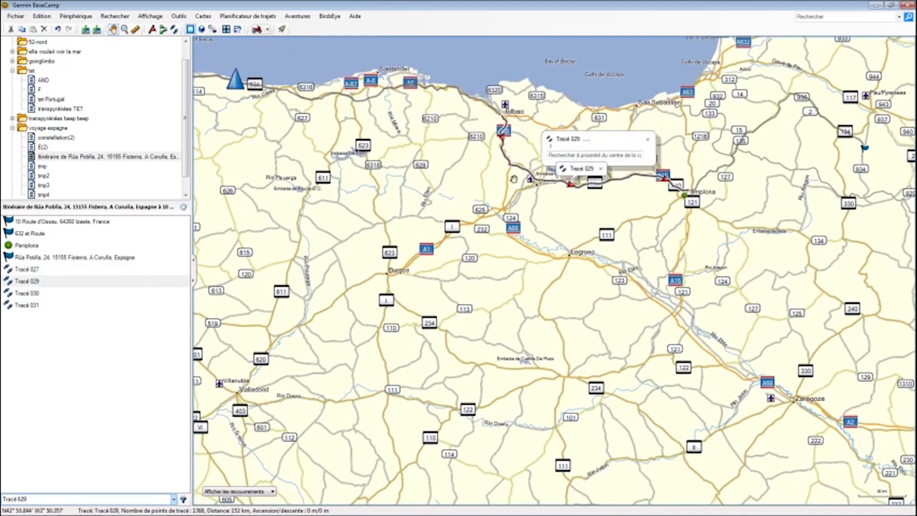
# - Place a waypoint at Bilbao, where the coastal section meets the section towards Pamplona
pyautogui.click(152, 29)
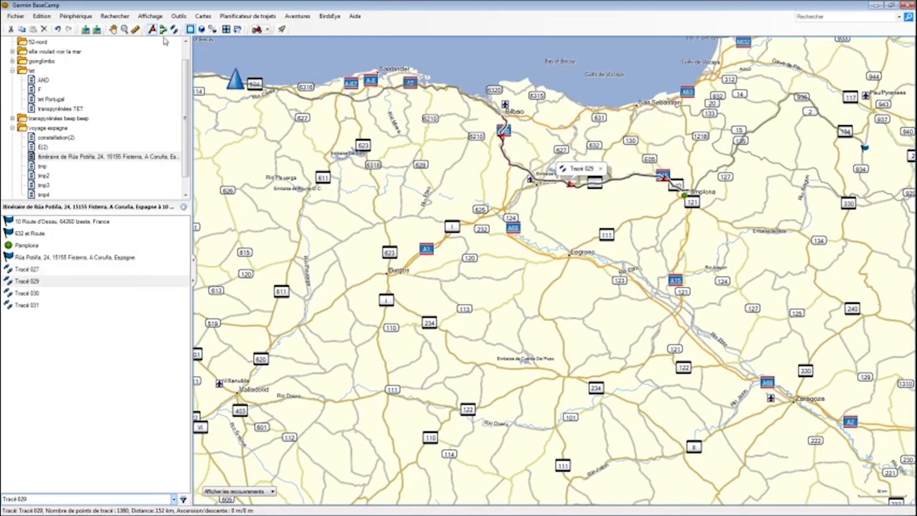
pyautogui.click(501, 111)
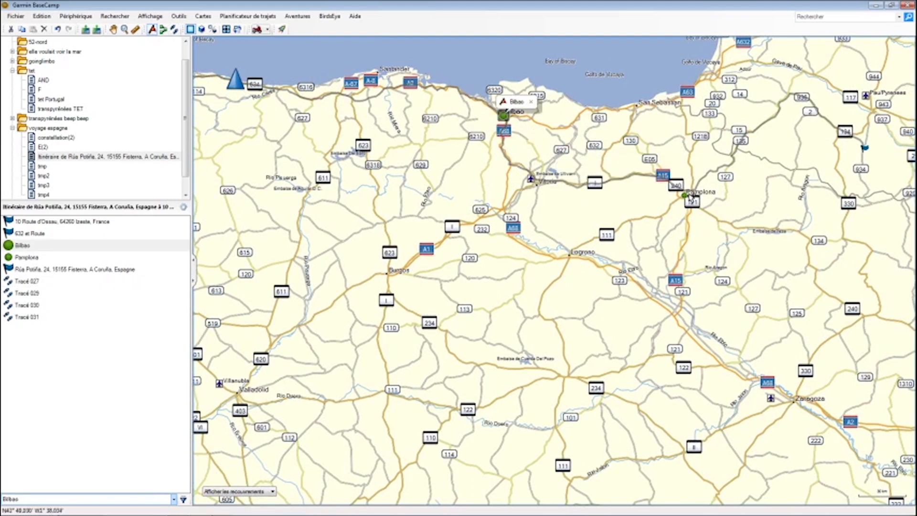
pyautogui.click(113, 29)
pyautogui.moveTo(762, 223); pyautogui.dragTo(639, 222)
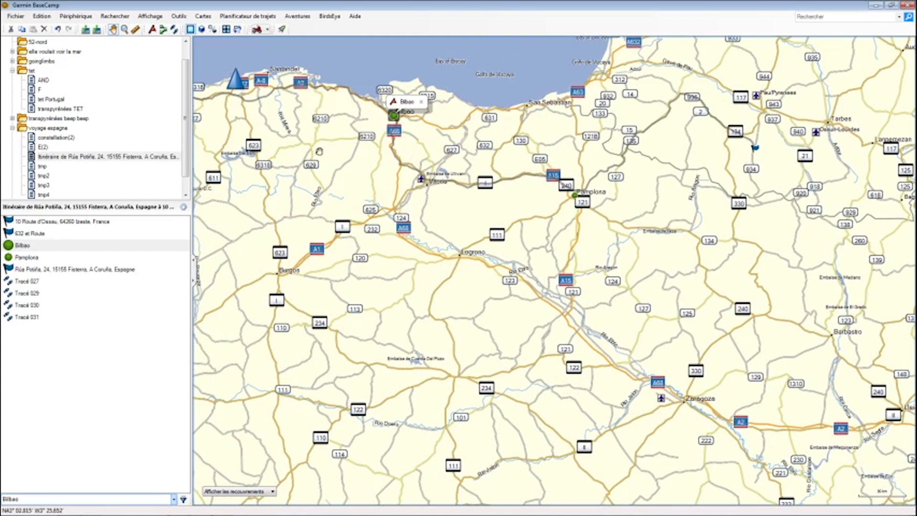
pyautogui.moveTo(384, 171); pyautogui.dragTo(523, 179)
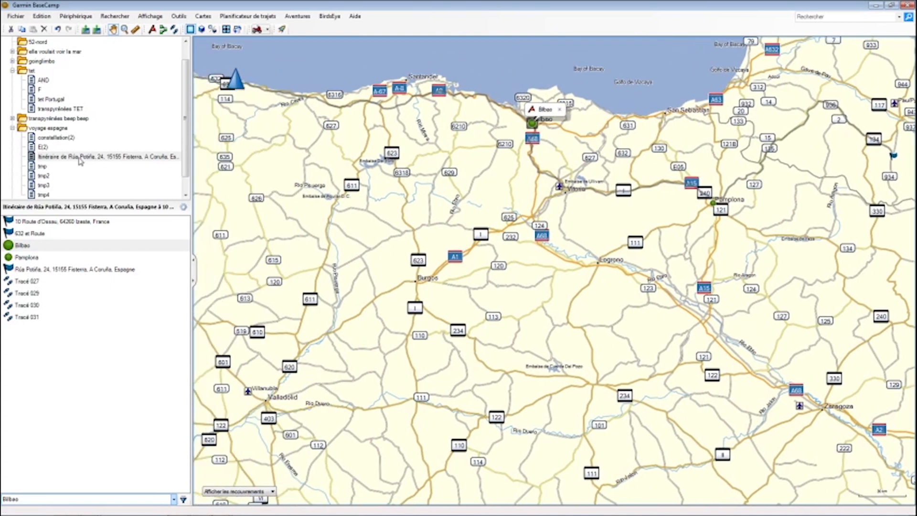
# - Rename the itinerary list in the voyage espagne folder as retour voyage espagne
pyautogui.scroll(-1, 84, 152)
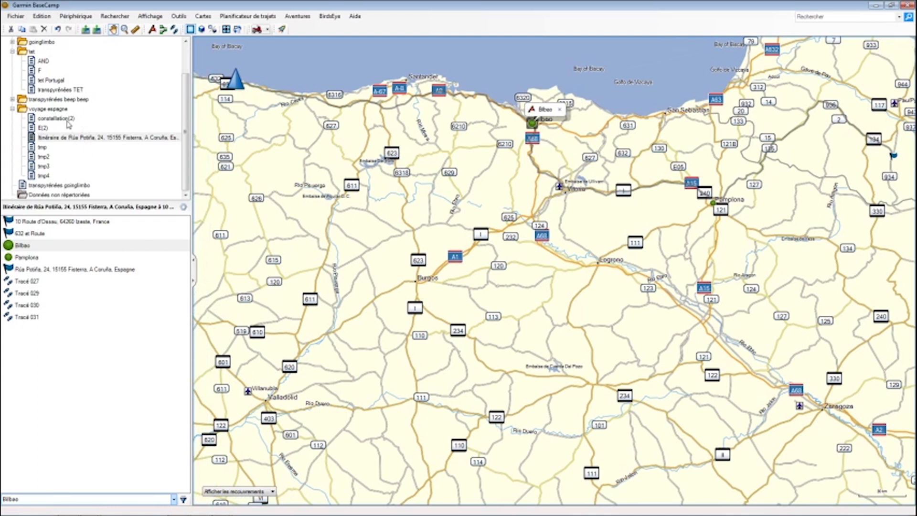
pyautogui.click(63, 138)
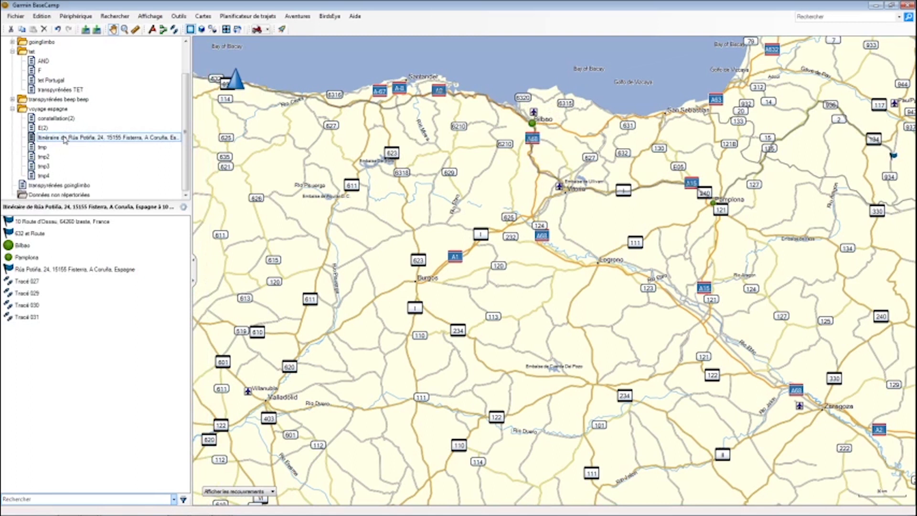
pyautogui.rightClick(64, 139)
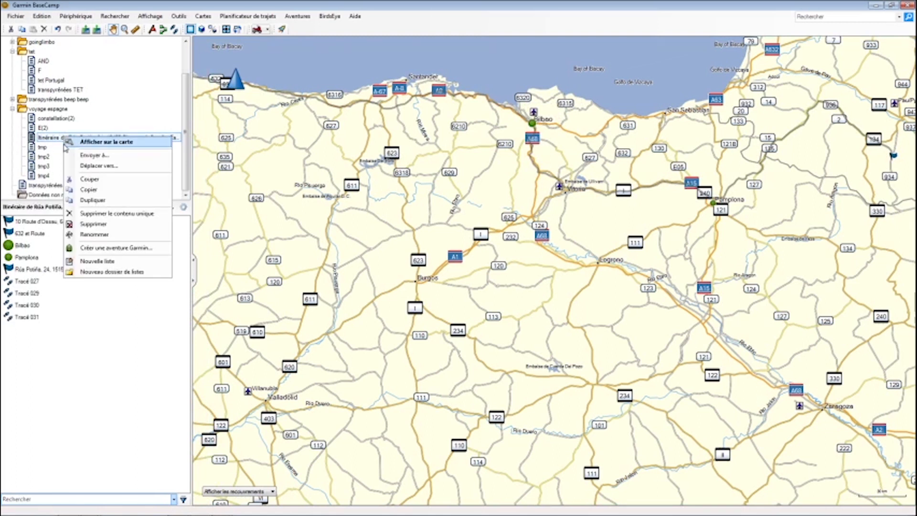
pyautogui.click(94, 235)
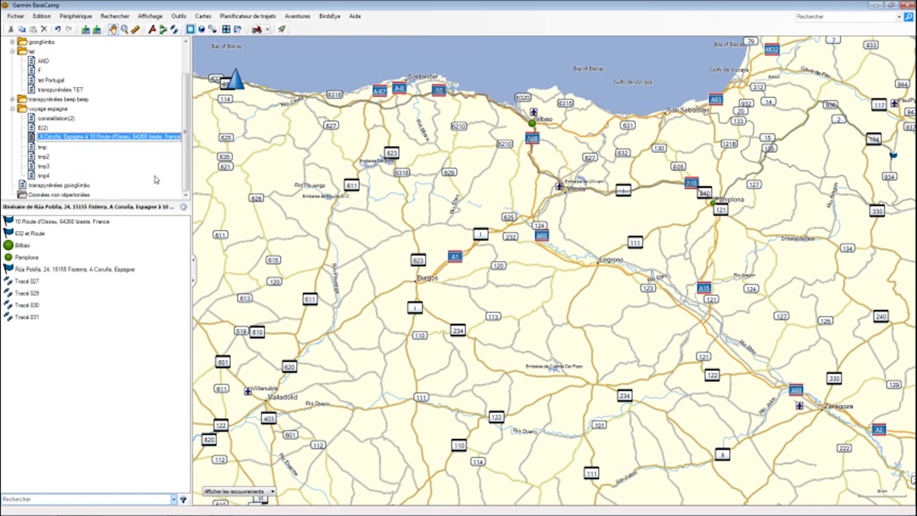
pyautogui.write('tet')
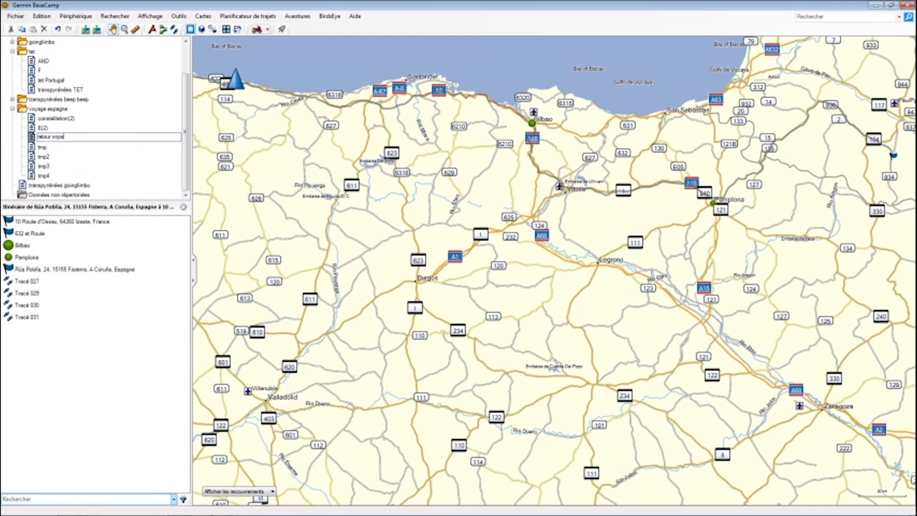
pyautogui.press('Return')
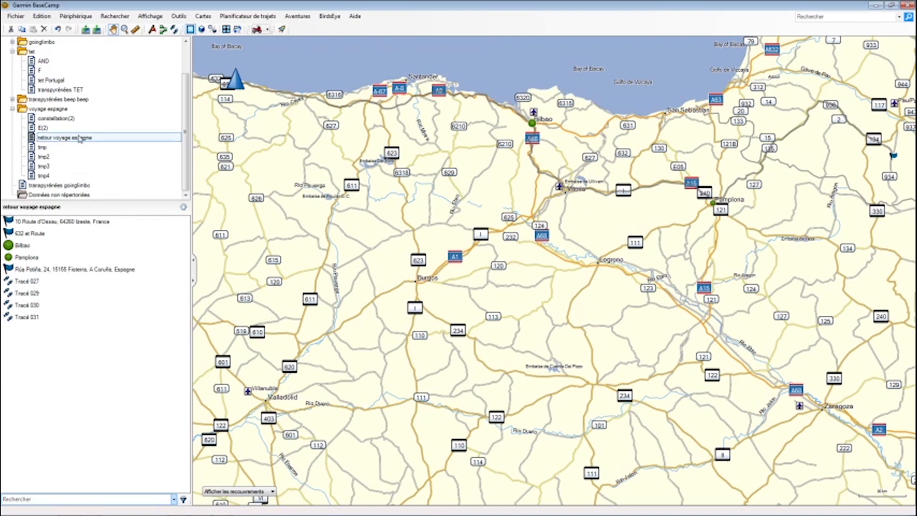
# - Export the retour voyage espagne list as retour voyage espagne.gpx to the Téléchargements folder
pyautogui.click(16, 17)
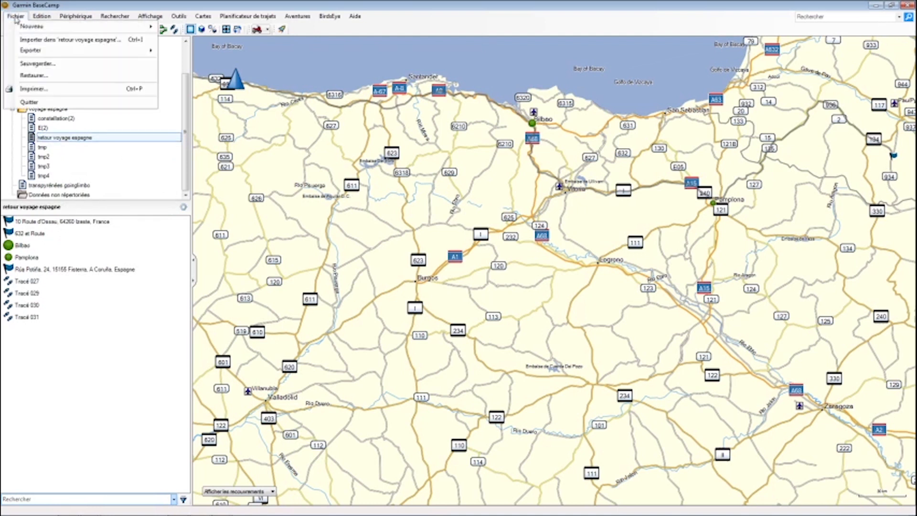
pyautogui.moveTo(136, 51)
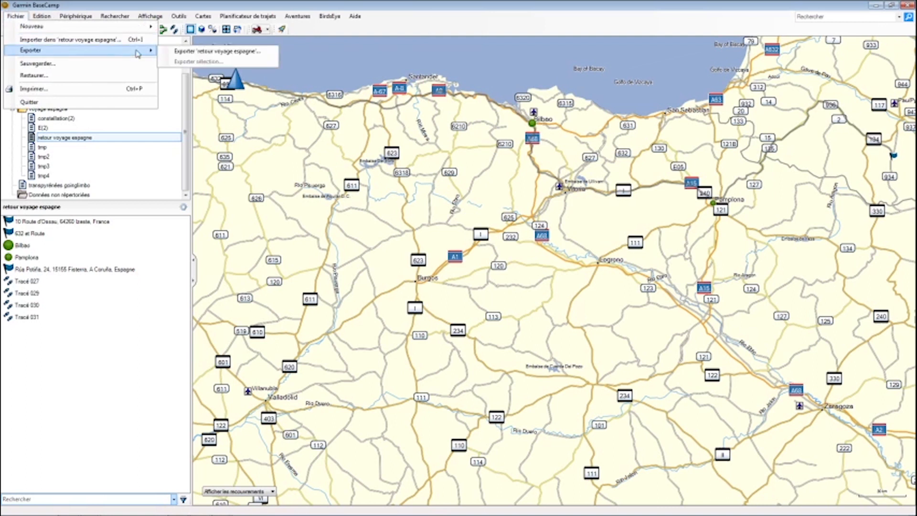
pyautogui.click(205, 48)
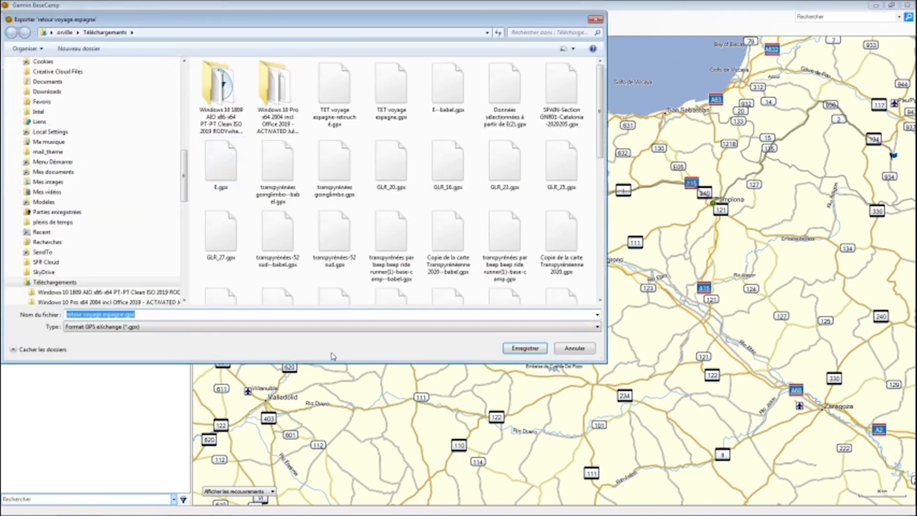
pyautogui.click(508, 350)
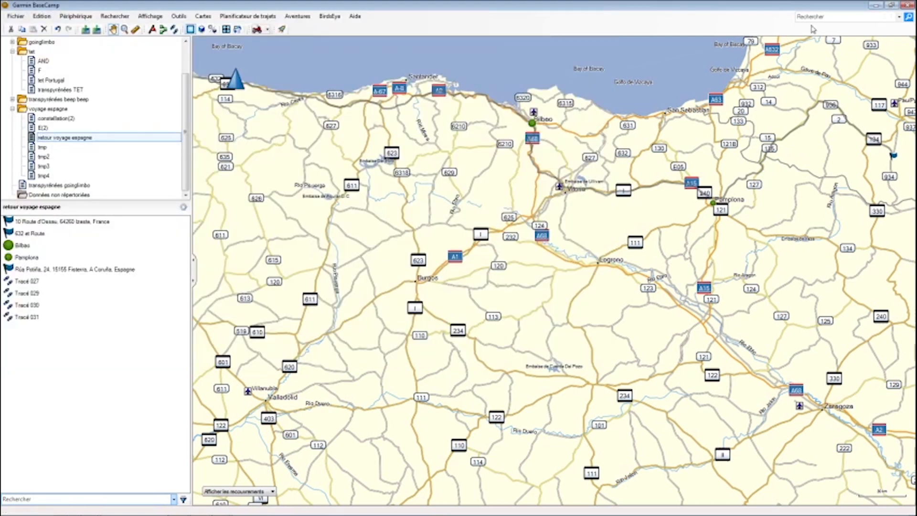
# - Switch to the TET espagne global map in Google My Maps and hide the TET voyage espagne-retouché.gpx layer
pyautogui.moveTo(189, 511)
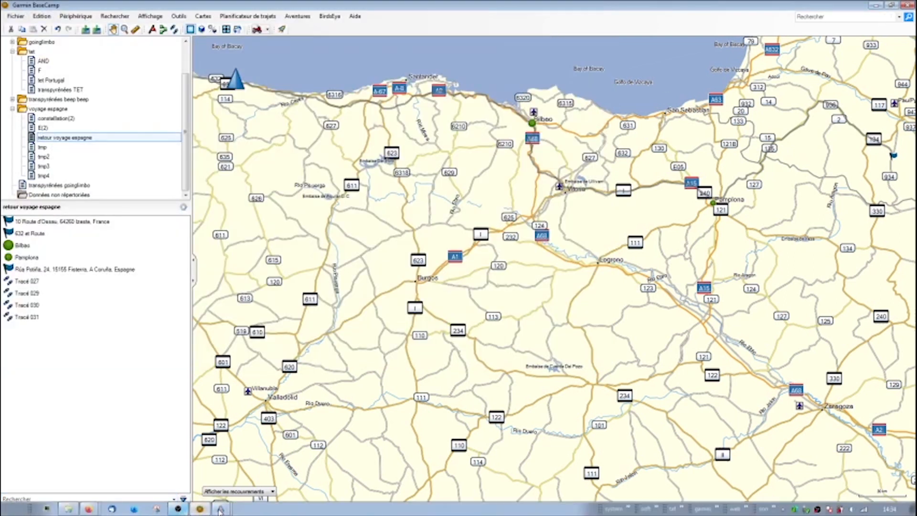
pyautogui.click(90, 510)
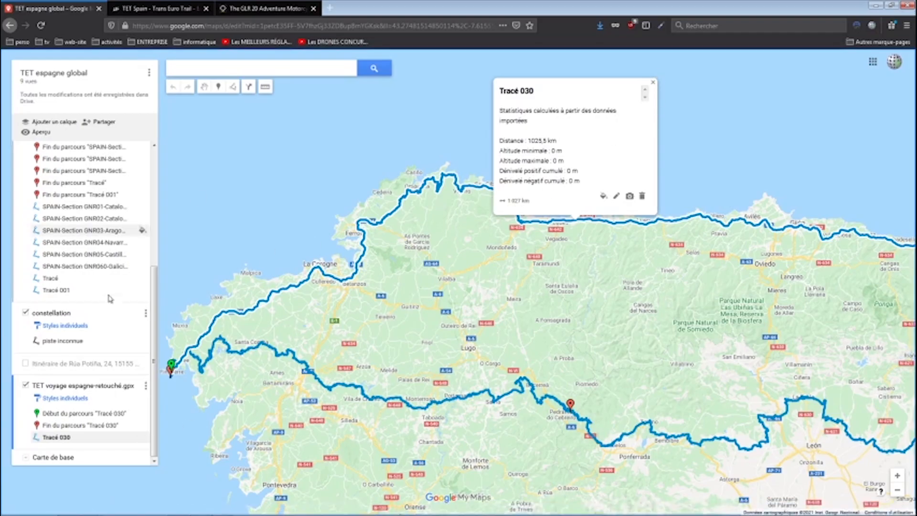
pyautogui.click(26, 386)
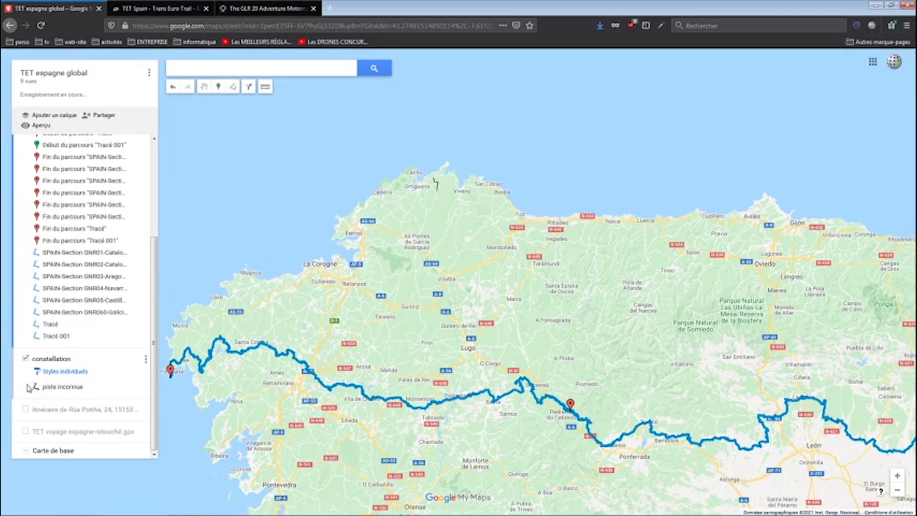
# - Add a new layer to the map and import retour voyage espagne.gpx into it
pyautogui.click(72, 123)
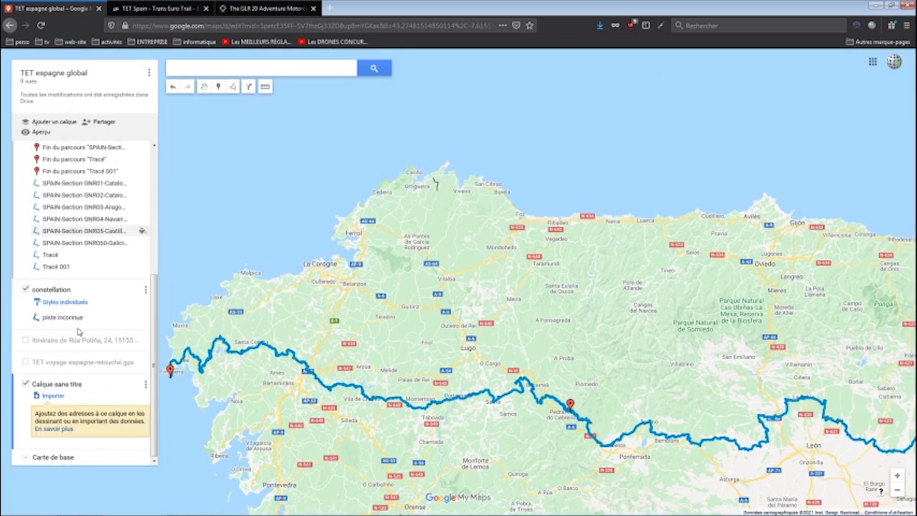
pyautogui.click(53, 395)
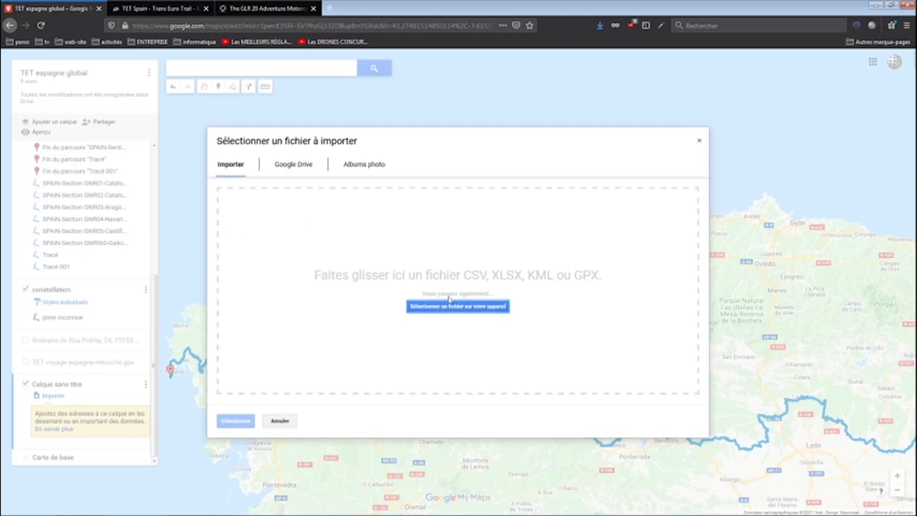
pyautogui.click(442, 311)
pyautogui.doubleClick(262, 90)
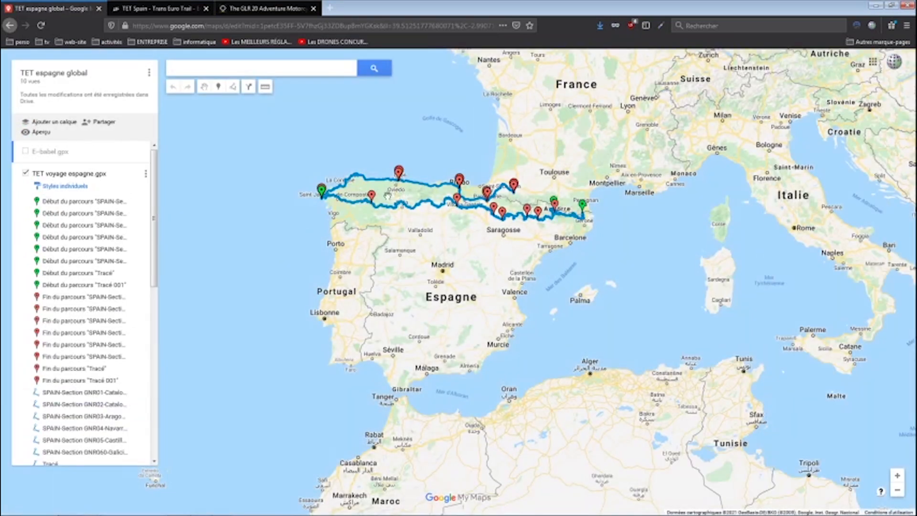
# - Examine the imported coastal sections by selecting them on the map and following the route from Gijón eastward past Pamplona
pyautogui.scroll(3, 388, 195)
pyautogui.scroll(2, 388, 143)
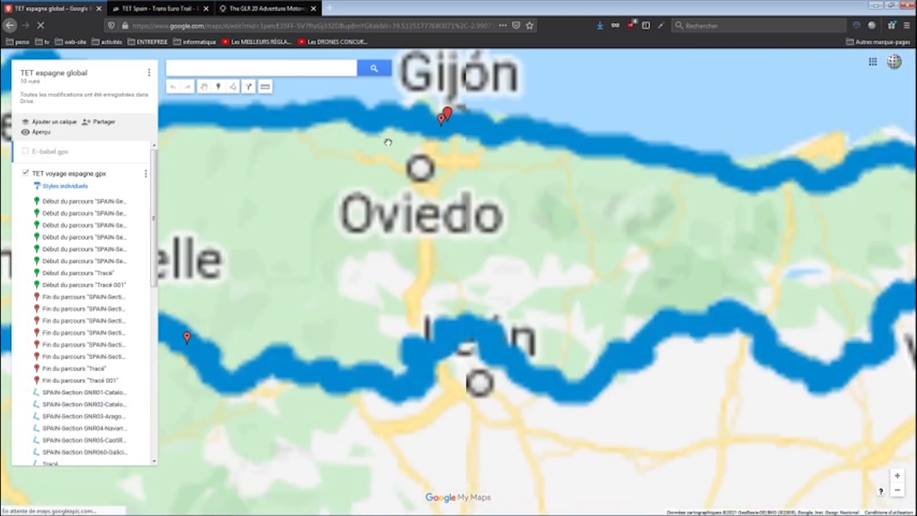
pyautogui.scroll(1, 388, 142)
pyautogui.scroll(-2, 375, 153)
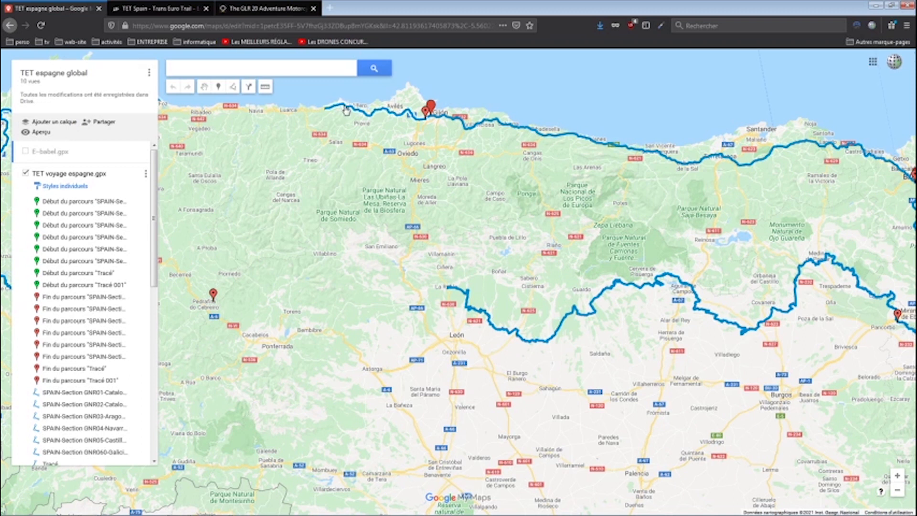
pyautogui.click(347, 109)
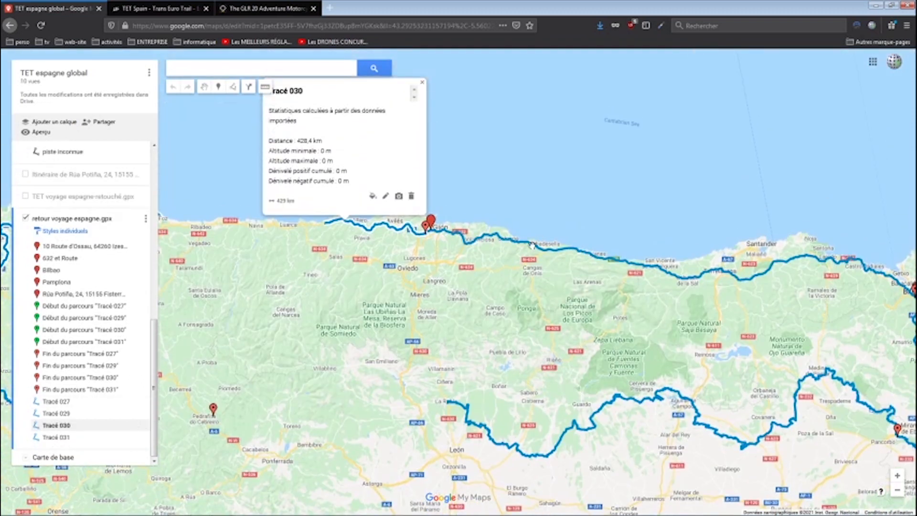
pyautogui.click(531, 244)
pyautogui.click(528, 244)
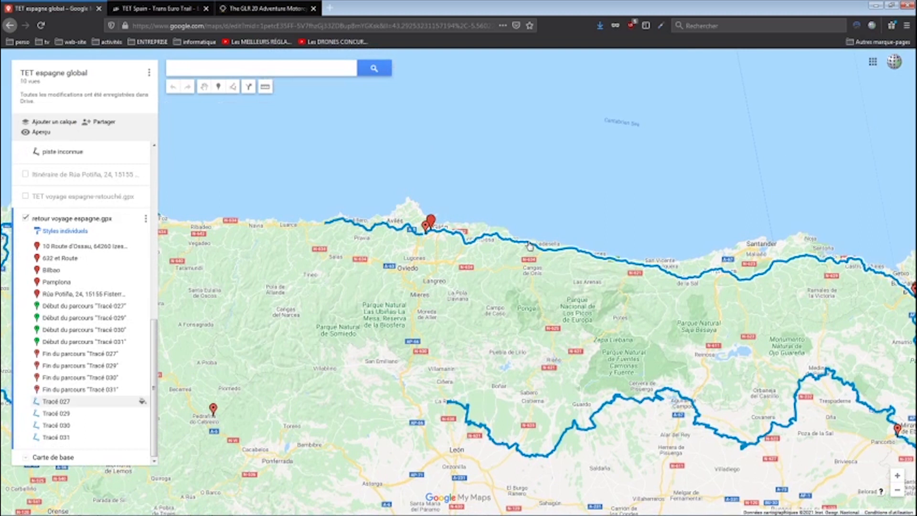
pyautogui.scroll(-1, 490, 325)
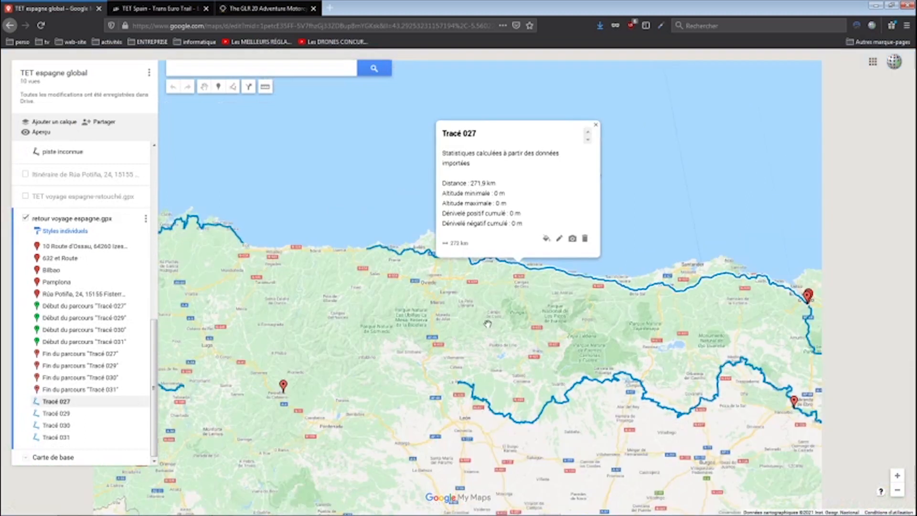
pyautogui.moveTo(450, 331); pyautogui.dragTo(275, 298)
pyautogui.click(275, 298)
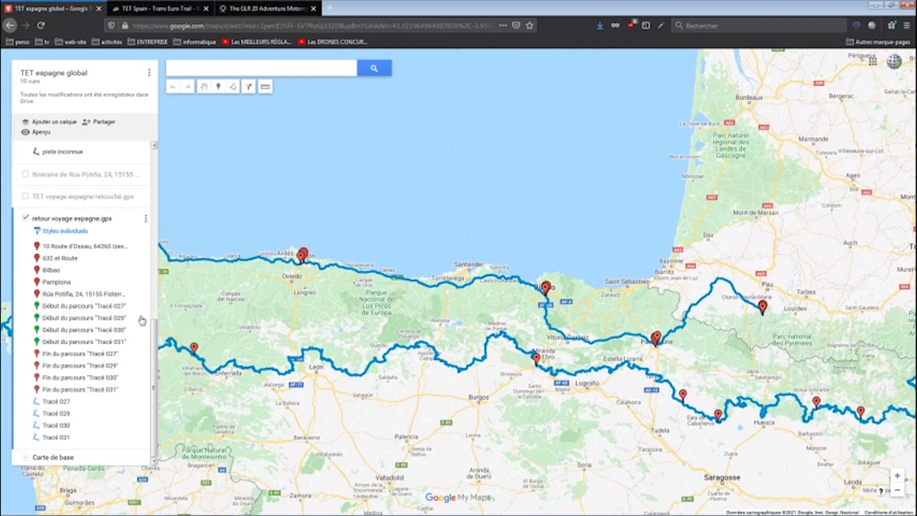
# - Place a marker in the constellation layer on the coastal track just east of Gijón
pyautogui.moveTo(154, 334); pyautogui.dragTo(167, 165)
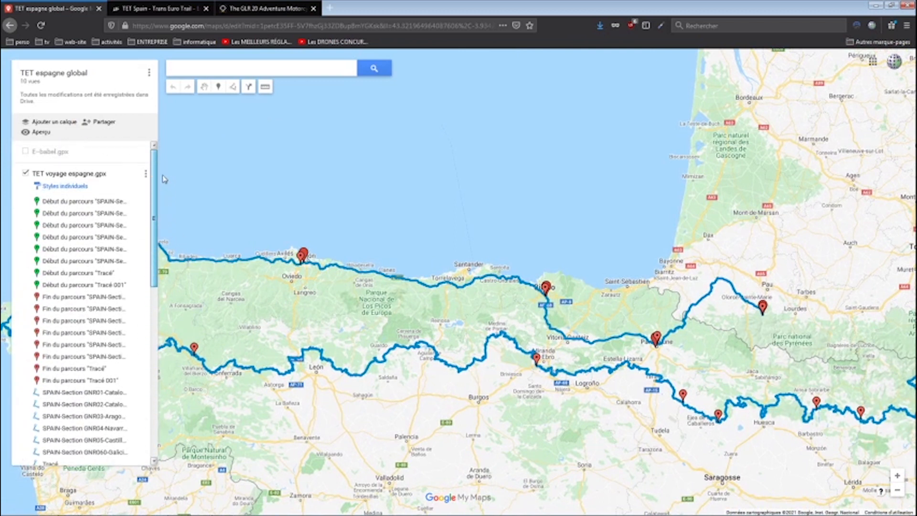
pyautogui.scroll(-4, 101, 321)
pyautogui.click(103, 321)
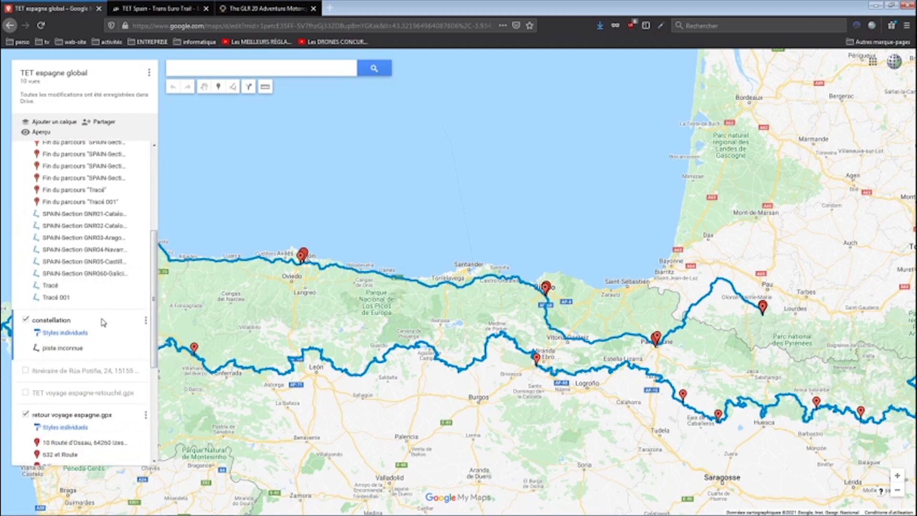
pyautogui.scroll(3, 381, 270)
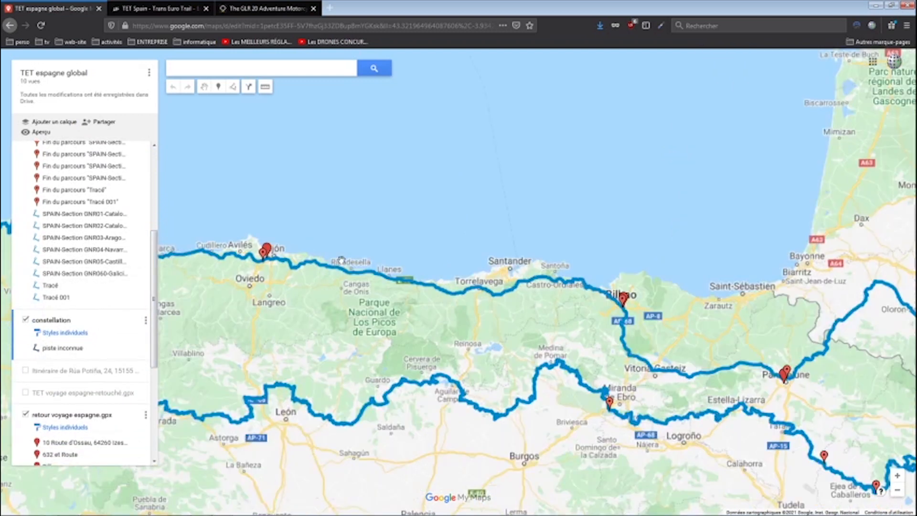
pyautogui.moveTo(291, 223); pyautogui.dragTo(522, 254)
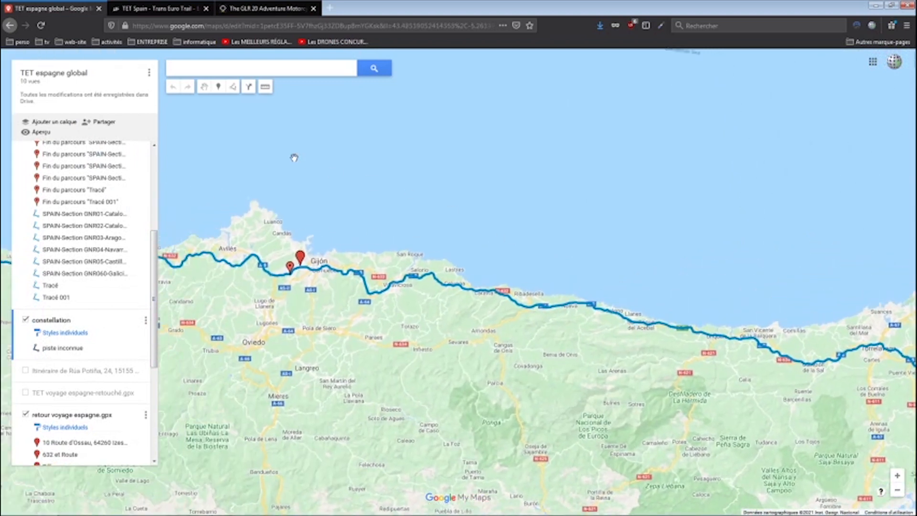
pyautogui.click(218, 86)
pyautogui.click(382, 285)
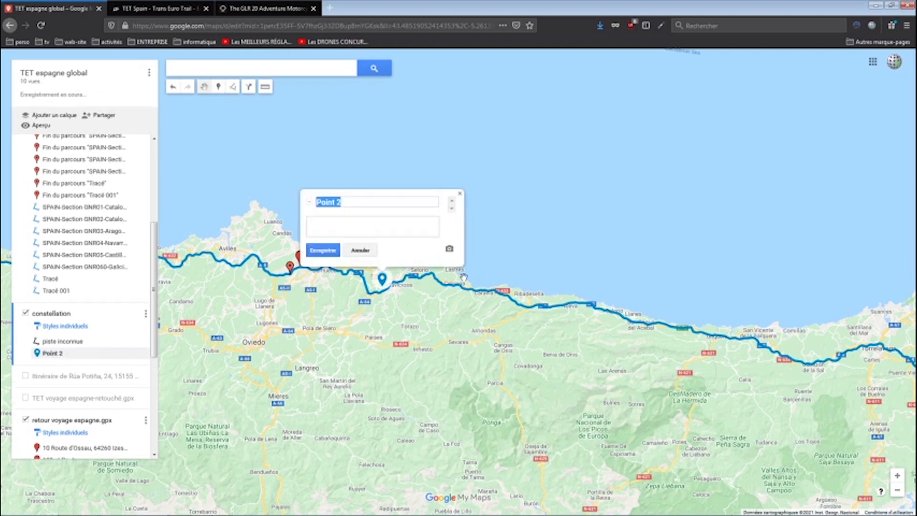
# - Name the new marker visite du chateau and save it
pyautogui.write('vi')
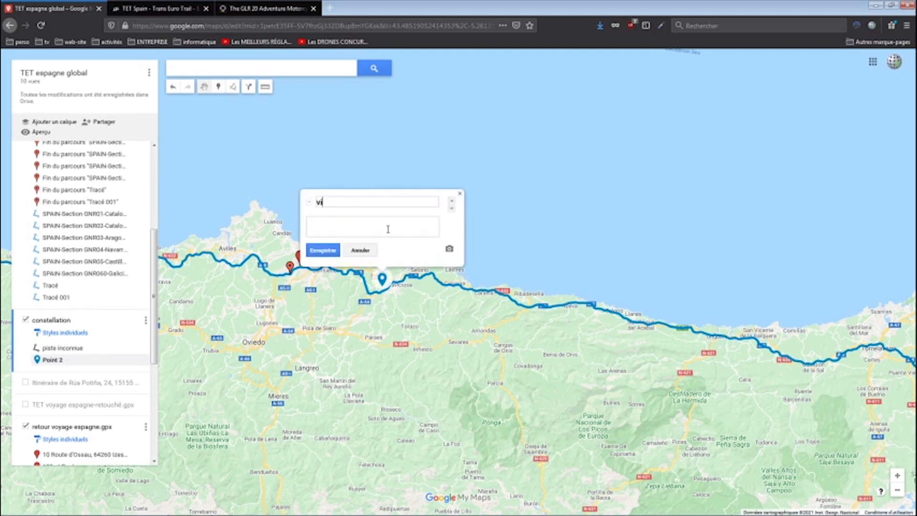
pyautogui.write('sitedu cha')
pyautogui.press('Left')
pyautogui.press('Left')
pyautogui.press('Left')
pyautogui.press('Left')
pyautogui.press('Left')
pyautogui.press('Left')
pyautogui.press('Left')
pyautogui.press('Left')
pyautogui.press('Left')
pyautogui.press('Left')
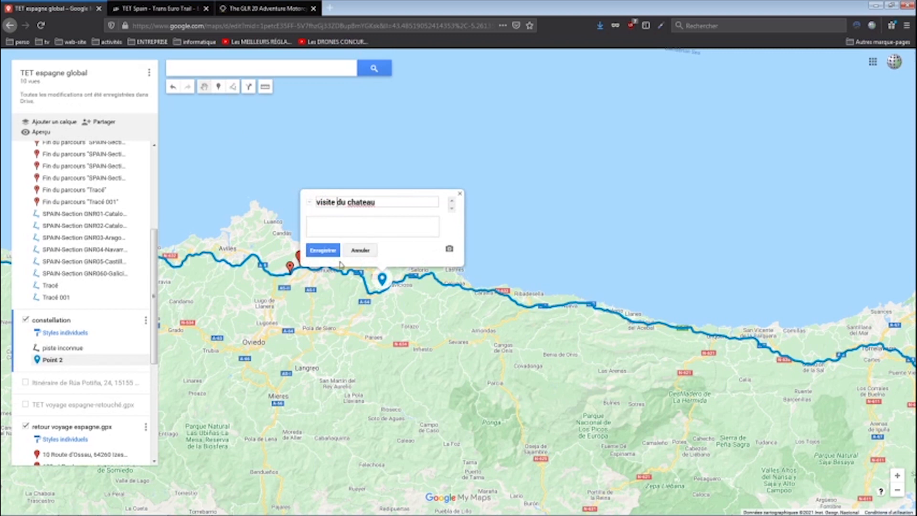
pyautogui.click(330, 251)
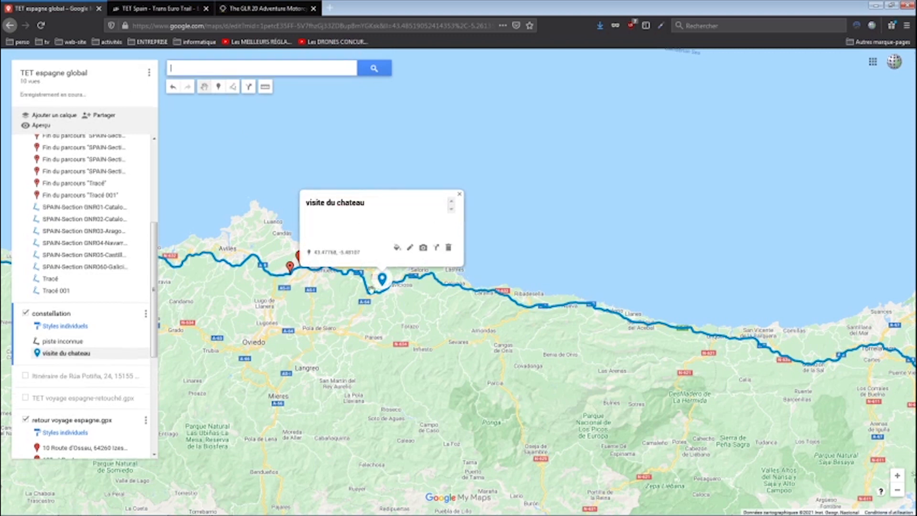
# - Colour the visite du chateau marker yellow and close its details
pyautogui.click(396, 247)
pyautogui.click(436, 260)
pyautogui.click(444, 253)
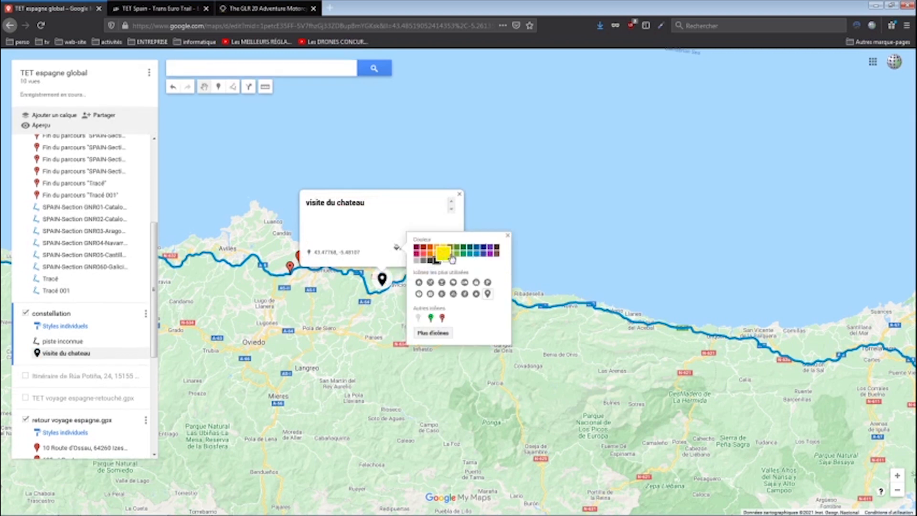
pyautogui.click(507, 235)
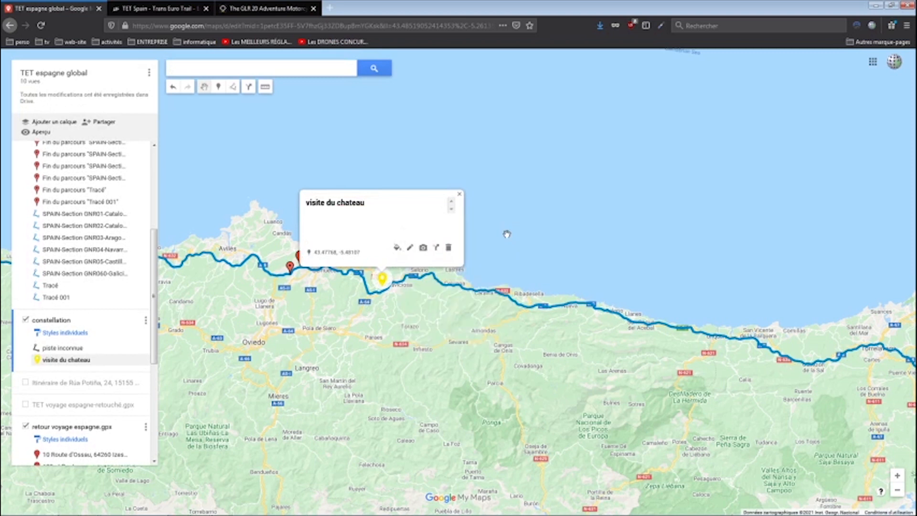
pyautogui.click(460, 194)
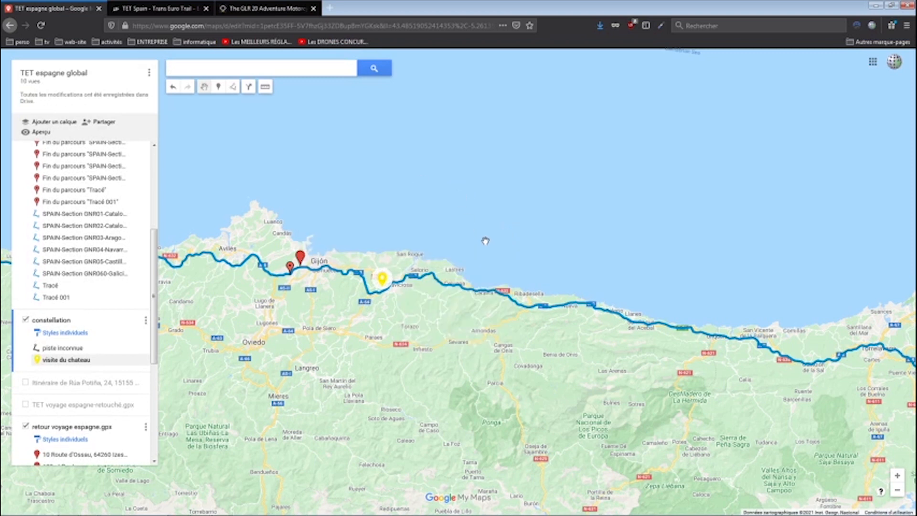
# - Set up a KML/KMZ export limited to the constellation layer
pyautogui.moveTo(536, 242); pyautogui.dragTo(316, 154)
pyautogui.scroll(-1, 449, 248)
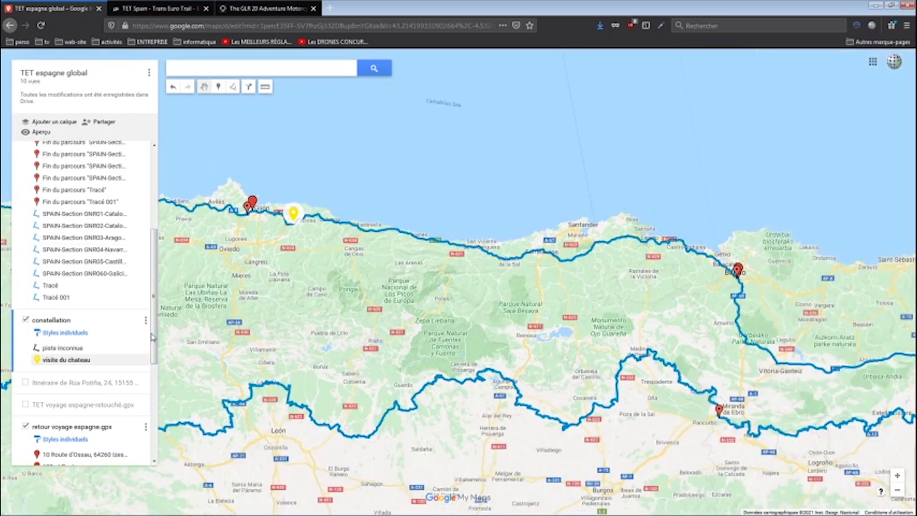
pyautogui.scroll(-3, 152, 334)
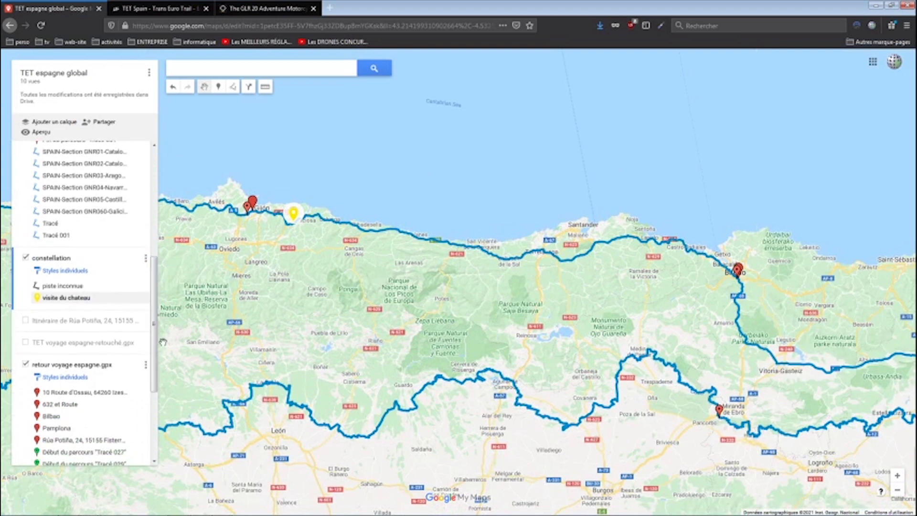
pyautogui.click(150, 73)
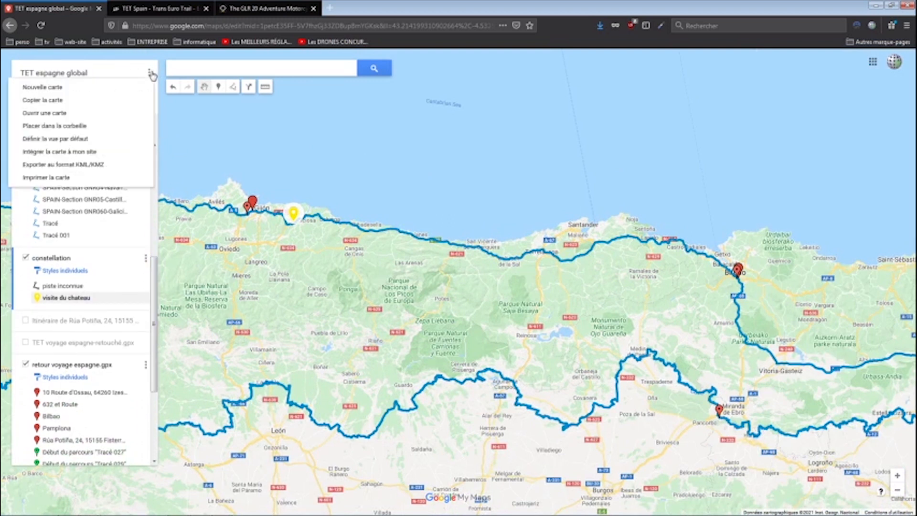
pyautogui.click(100, 165)
pyautogui.click(354, 270)
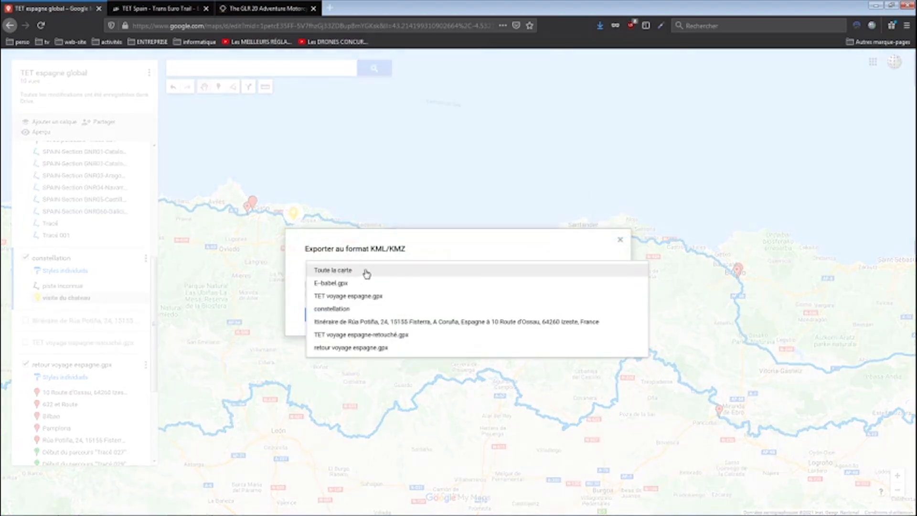
pyautogui.click(364, 310)
pyautogui.click(371, 315)
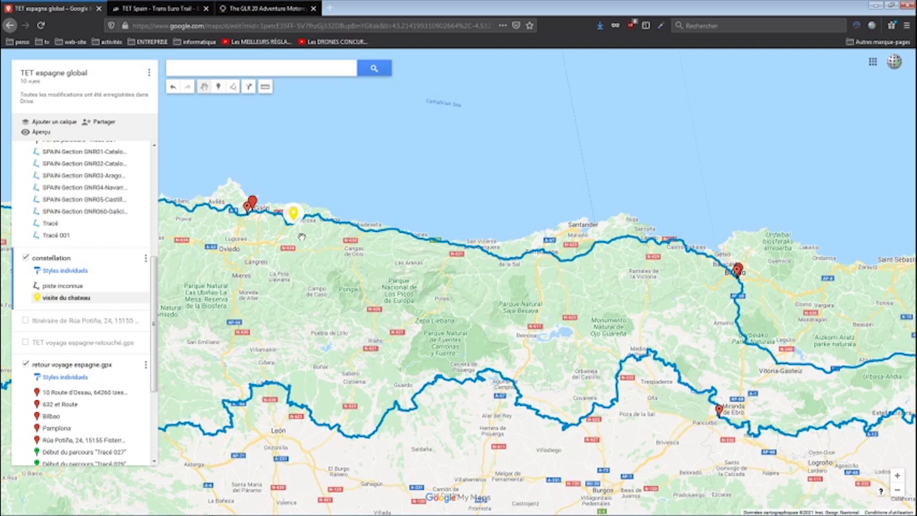
# - Look over the whole route from Gijón to the Pyrenees on the map, and return to Garmin BaseCamp
pyautogui.moveTo(429, 286); pyautogui.dragTo(412, 214)
pyautogui.scroll(-1, 412, 214)
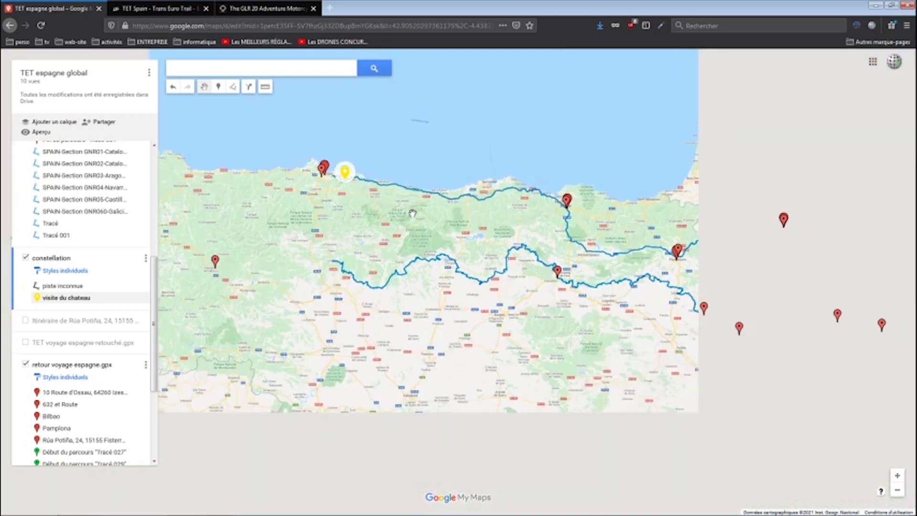
pyautogui.moveTo(486, 233); pyautogui.dragTo(634, 249)
pyautogui.moveTo(729, 260); pyautogui.dragTo(504, 236)
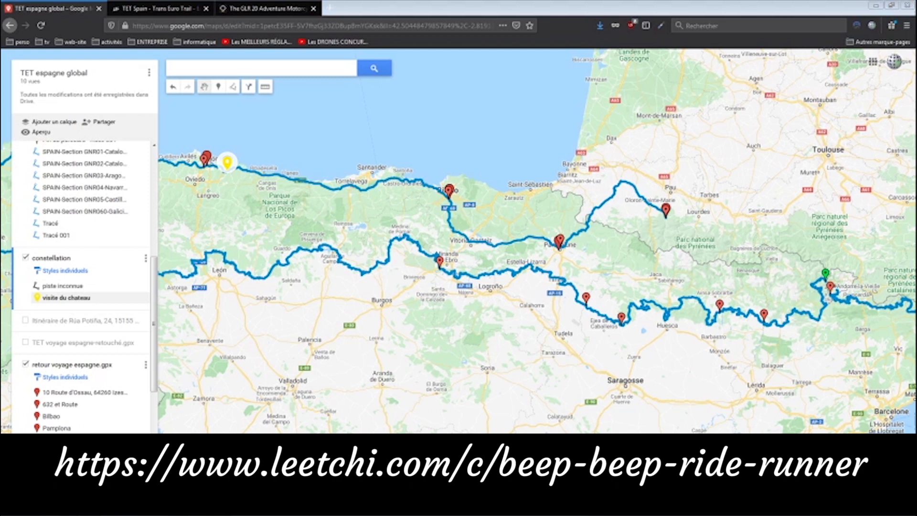
pyautogui.click(220, 509)
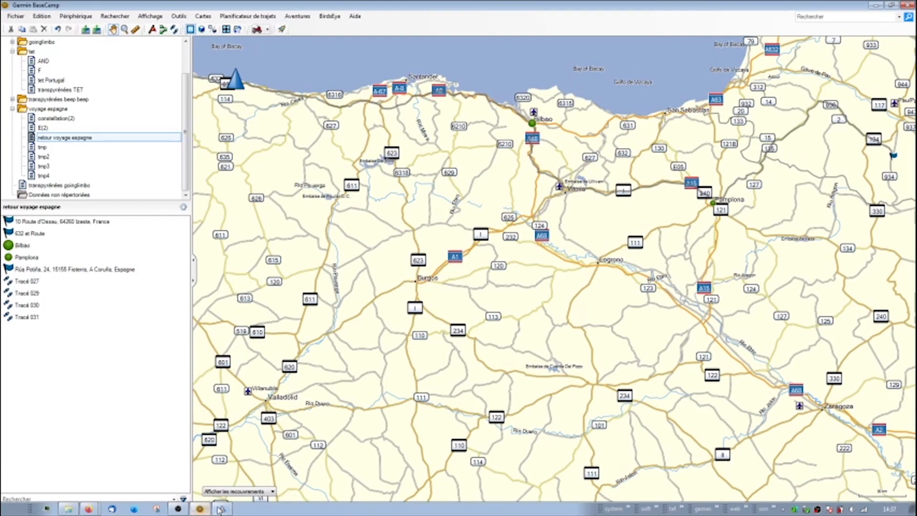
# - Close the GPSBabel window and switch back to the browser showing the My Maps project
pyautogui.click(220, 509)
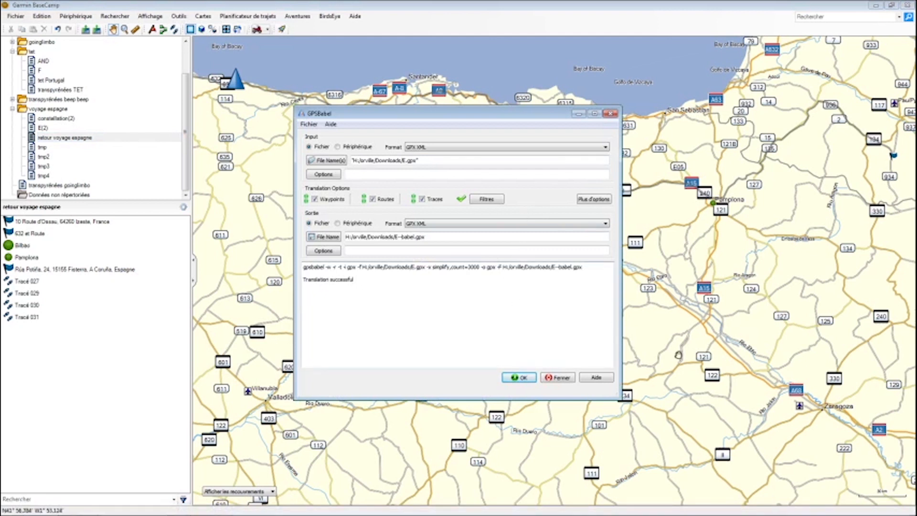
pyautogui.click(612, 115)
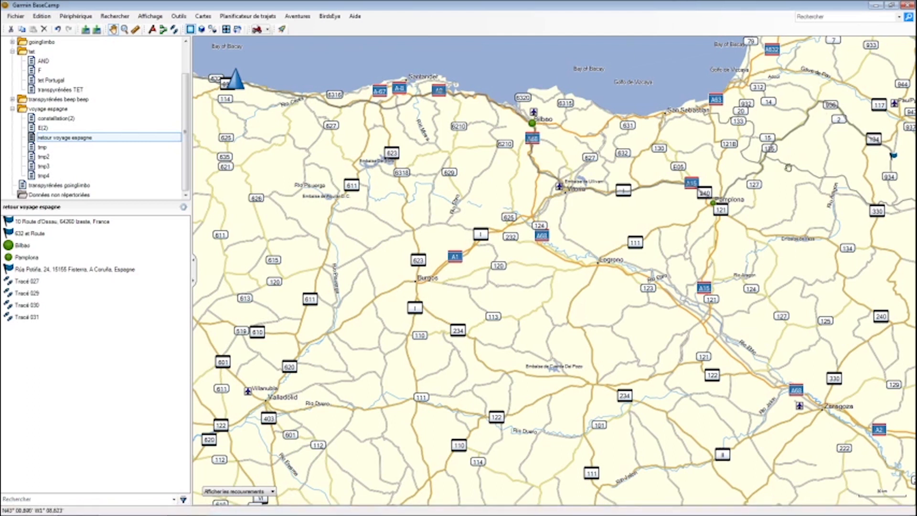
pyautogui.click(876, 5)
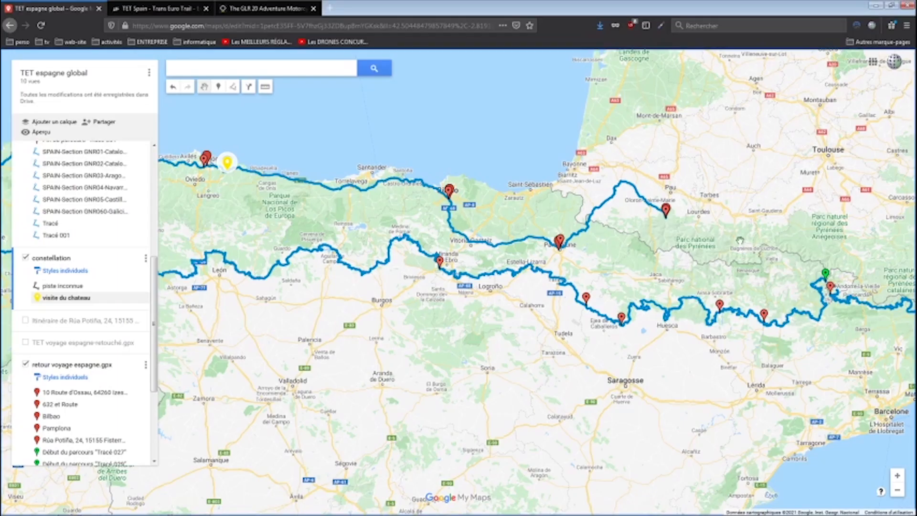
# - Open the bookmarked My Maps list in a new browser tab and open the public map of transpyrénées par beep beep ride runner
pyautogui.click(330, 7)
pyautogui.click(95, 43)
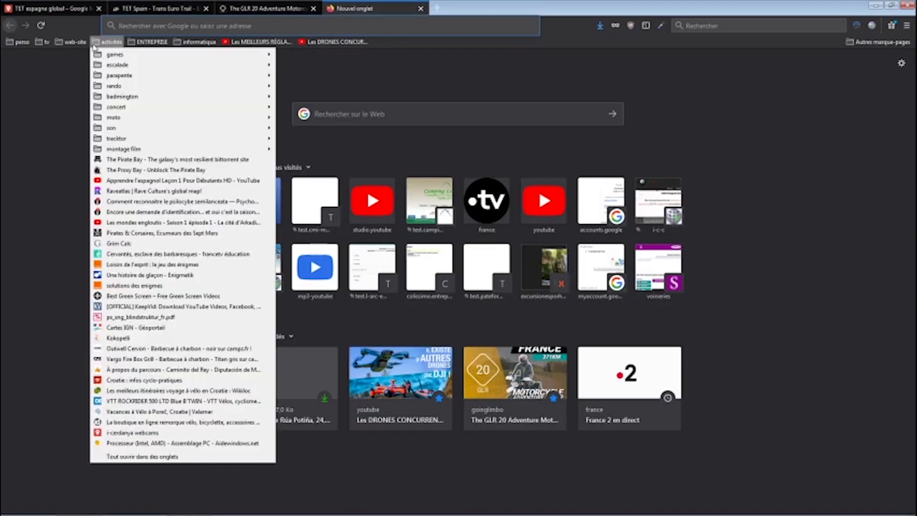
pyautogui.moveTo(158, 118)
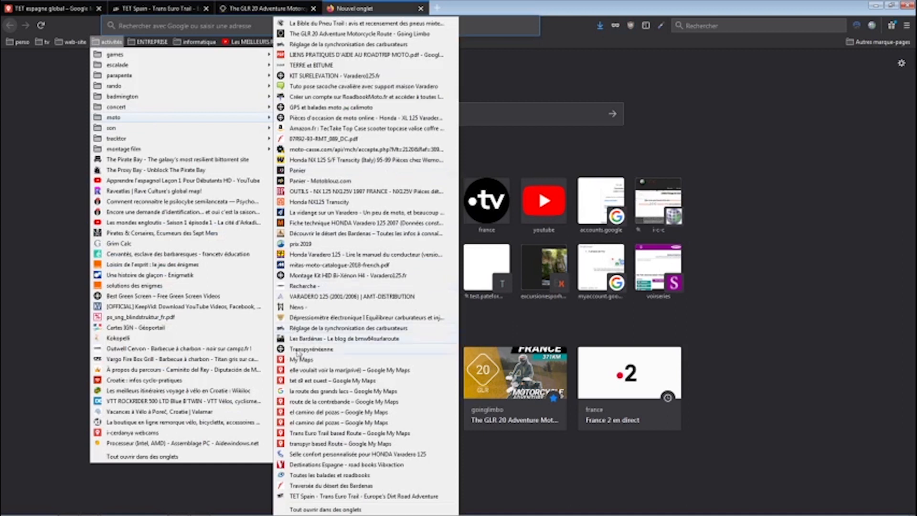
pyautogui.click(298, 349)
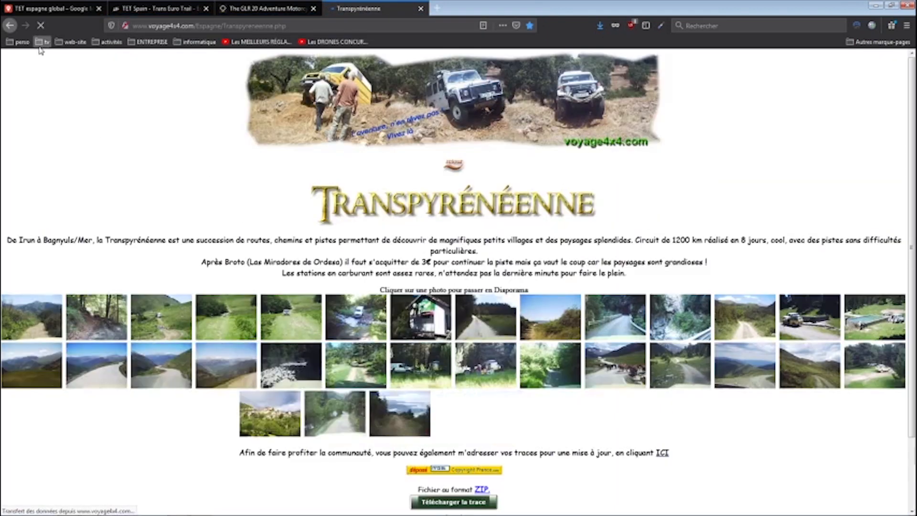
pyautogui.click(42, 42)
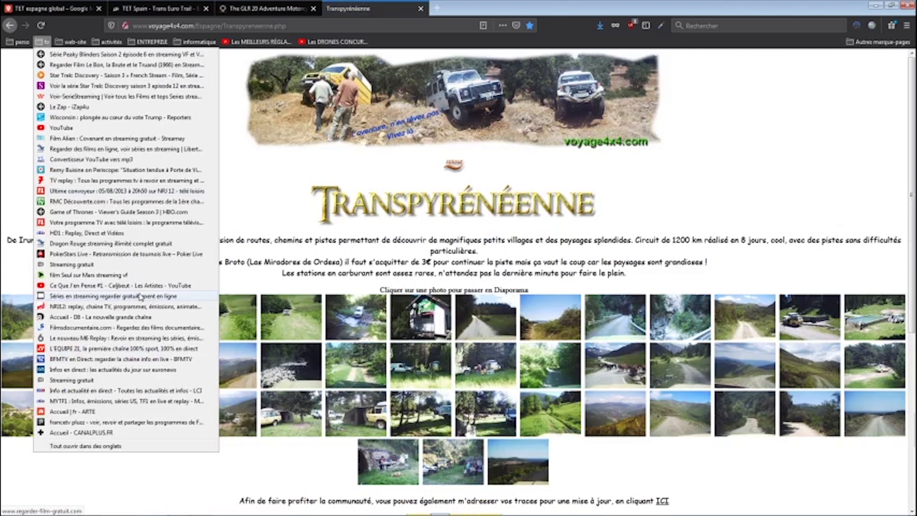
pyautogui.moveTo(110, 44)
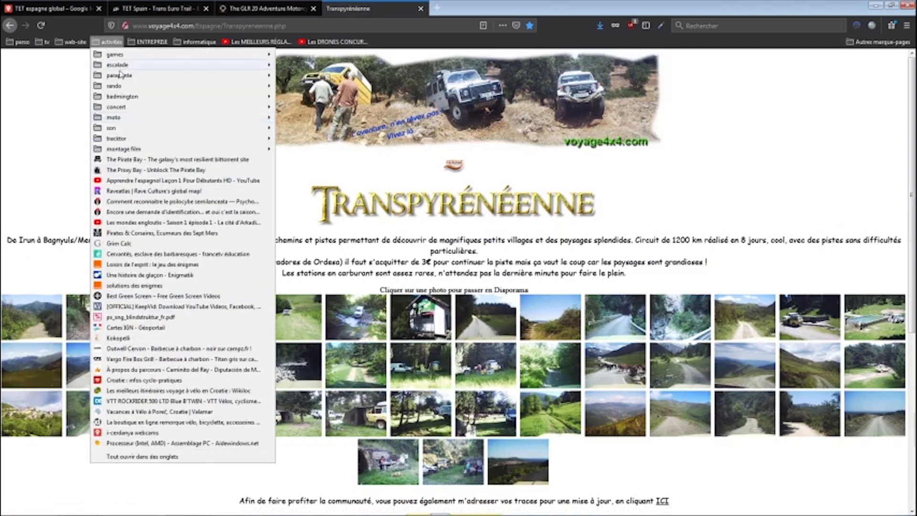
pyautogui.moveTo(215, 128)
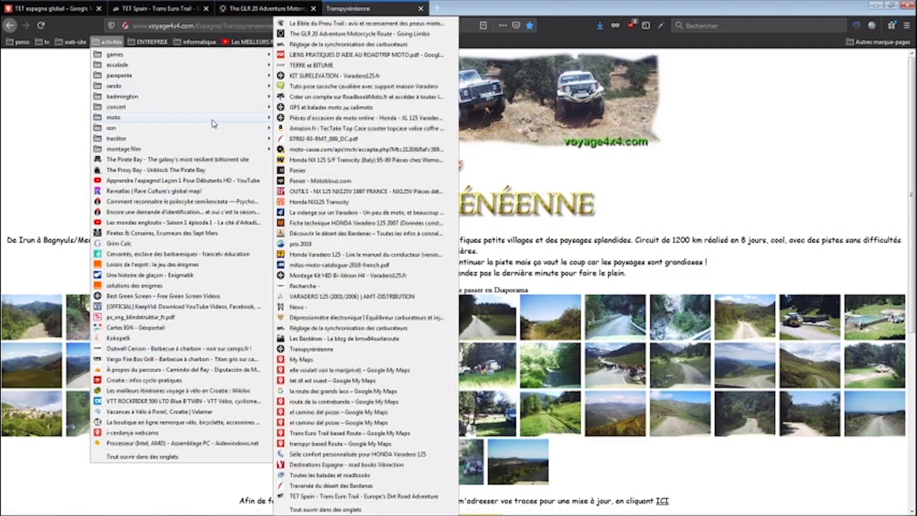
pyautogui.click(301, 360)
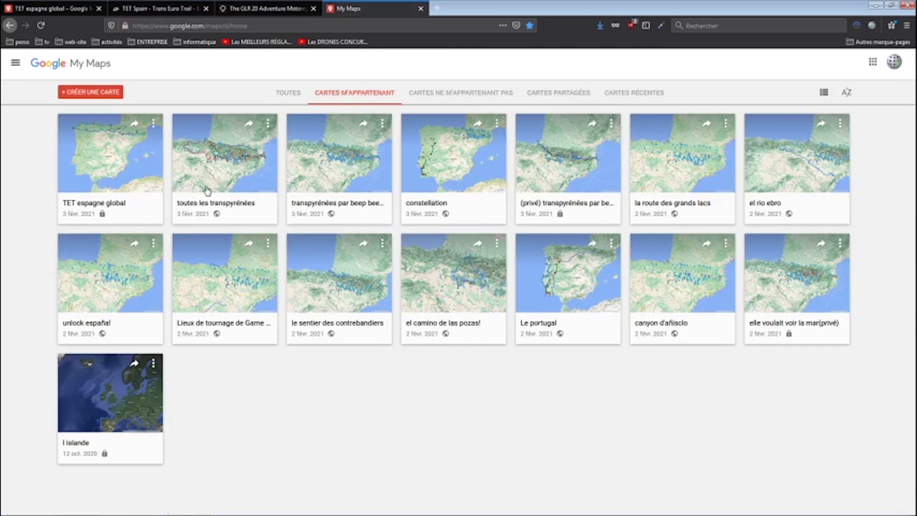
pyautogui.click(351, 177)
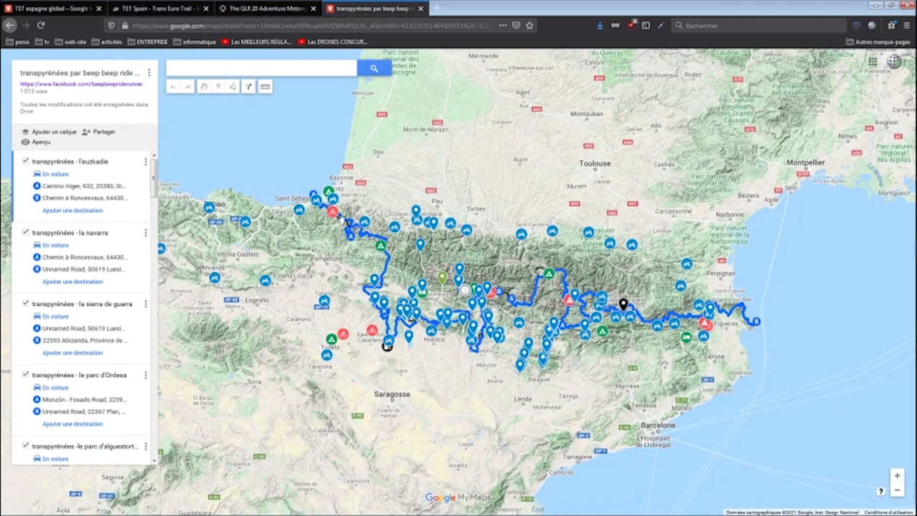
# - Examine the route and its black variant sections between the Basque coast at Irun and the Navarre mountains
pyautogui.scroll(2, 341, 217)
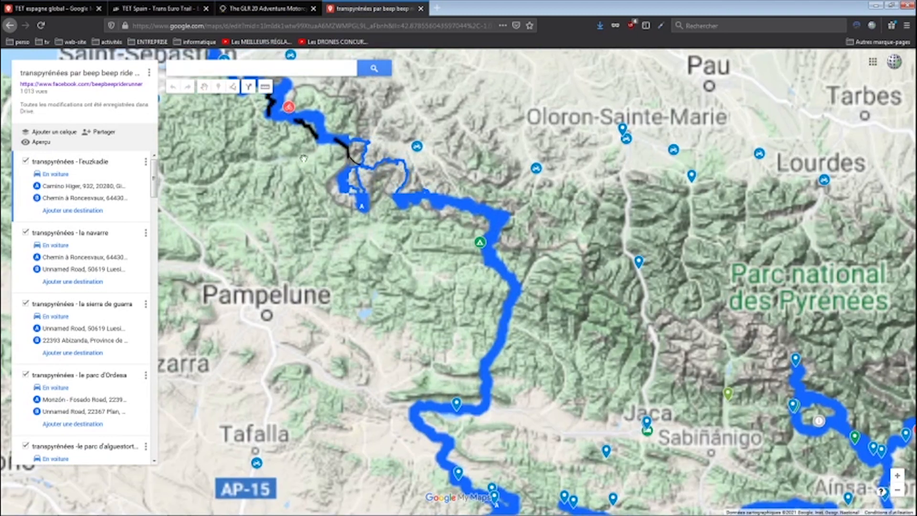
pyautogui.scroll(1, 317, 204)
pyautogui.moveTo(306, 97); pyautogui.dragTo(372, 265)
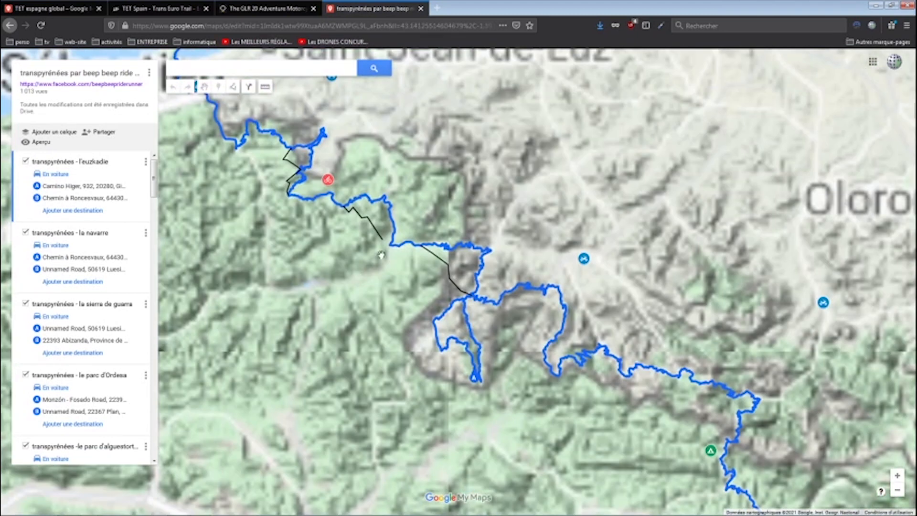
pyautogui.scroll(1, 371, 265)
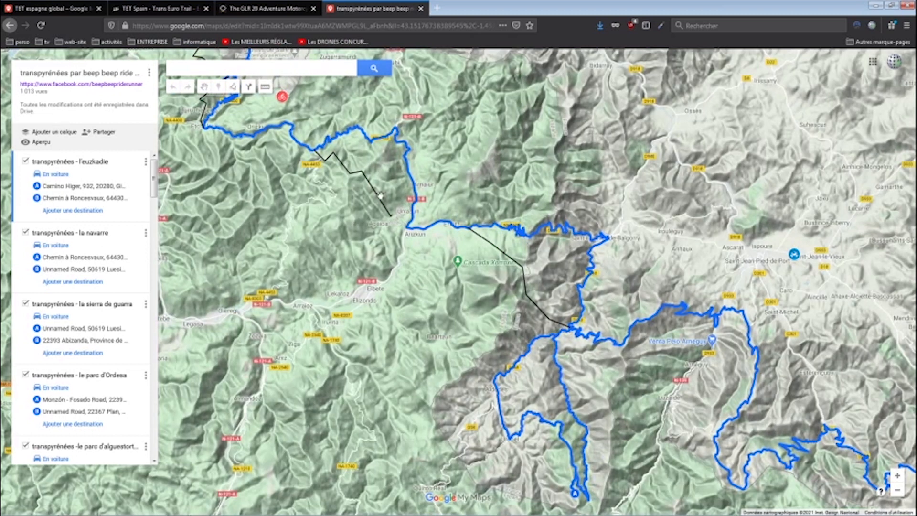
pyautogui.moveTo(410, 195); pyautogui.dragTo(555, 396)
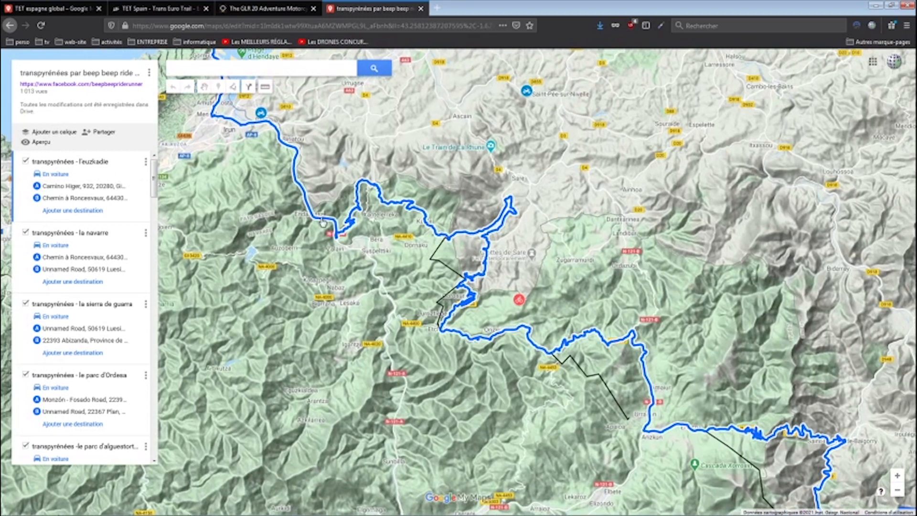
pyautogui.scroll(-3, 323, 222)
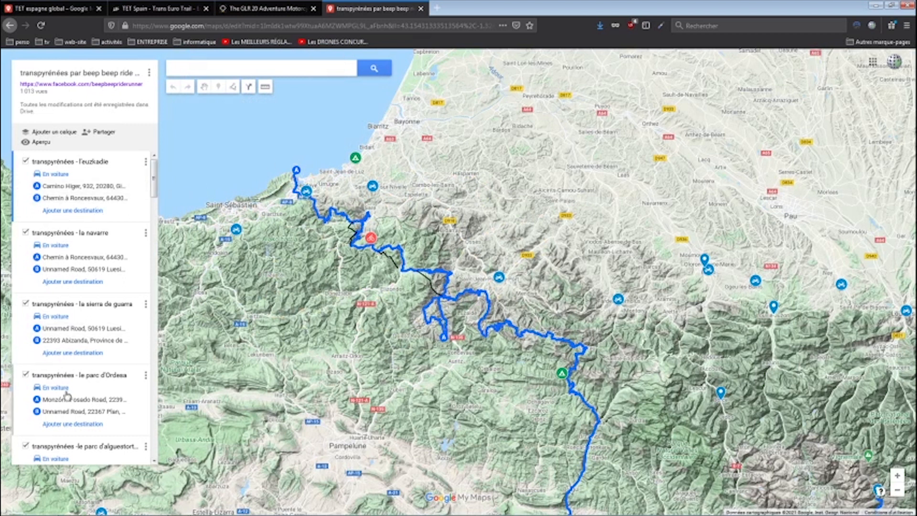
# - Compare the map with the contellation pyrénées marker layer hidden and with it shown again
pyautogui.moveTo(154, 177); pyautogui.dragTo(154, 234)
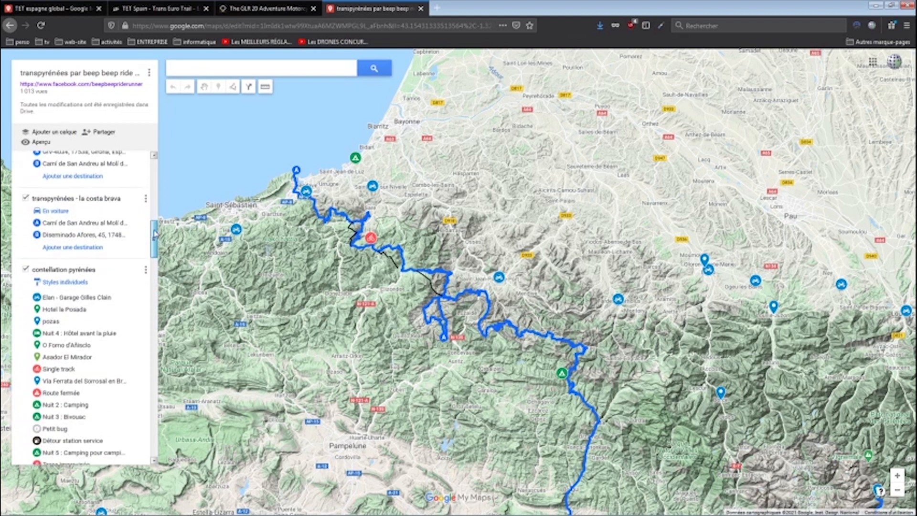
pyautogui.moveTo(447, 364); pyautogui.dragTo(432, 301)
pyautogui.click(27, 269)
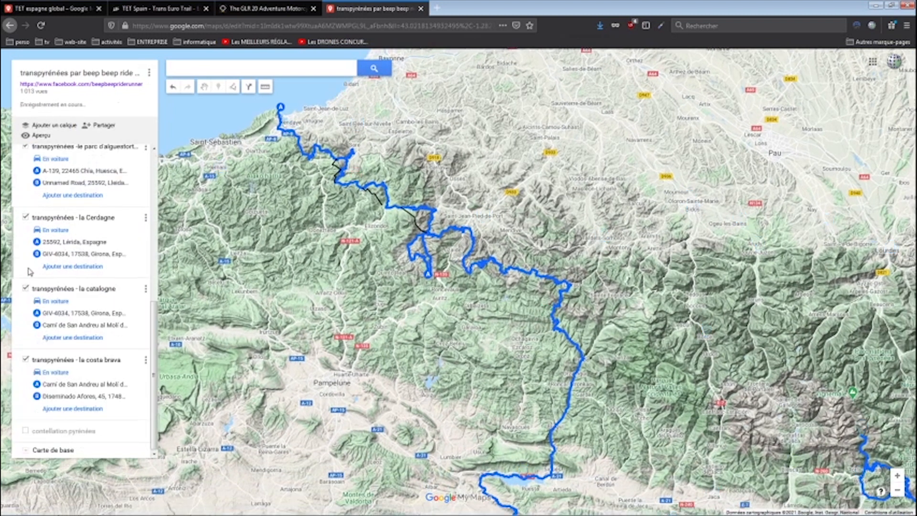
pyautogui.click(26, 438)
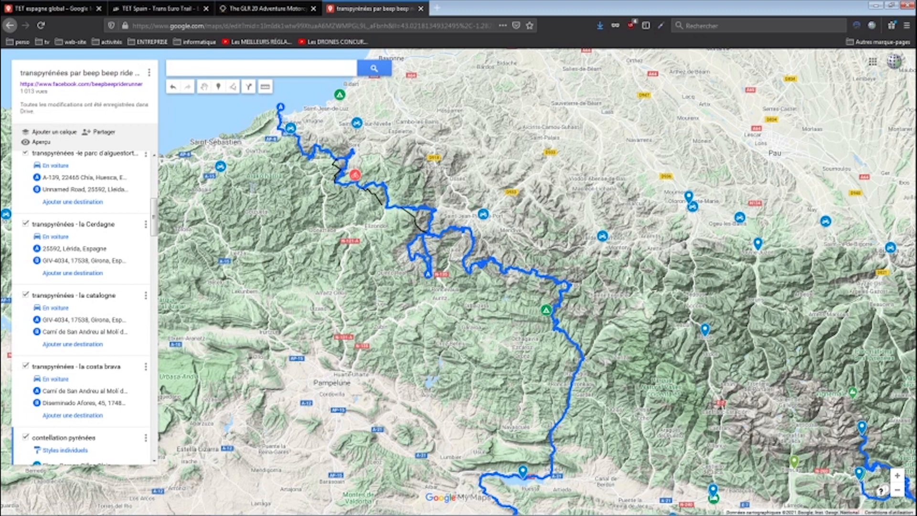
# - Export the whole map in KMZ format and save the file transpyrénées par beep beep ride runner.kmz
pyautogui.moveTo(463, 308); pyautogui.dragTo(350, 124)
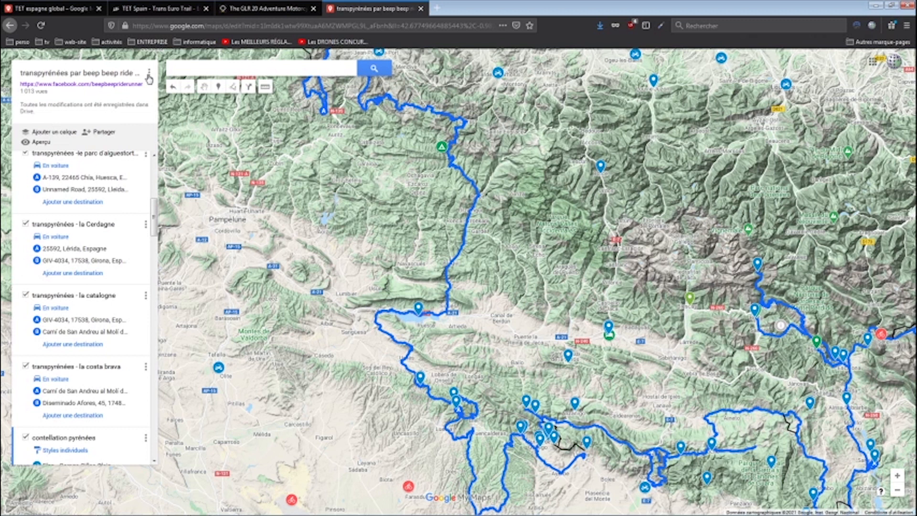
pyautogui.click(150, 77)
pyautogui.click(116, 169)
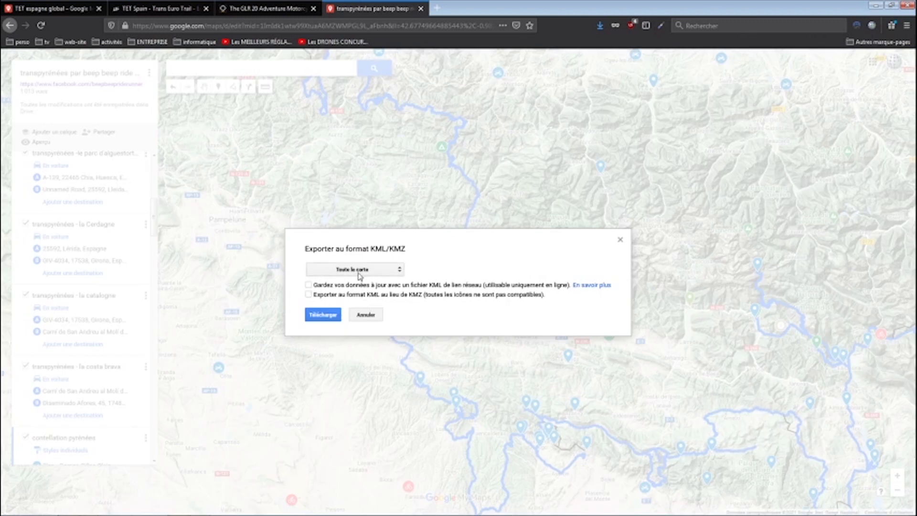
pyautogui.click(331, 317)
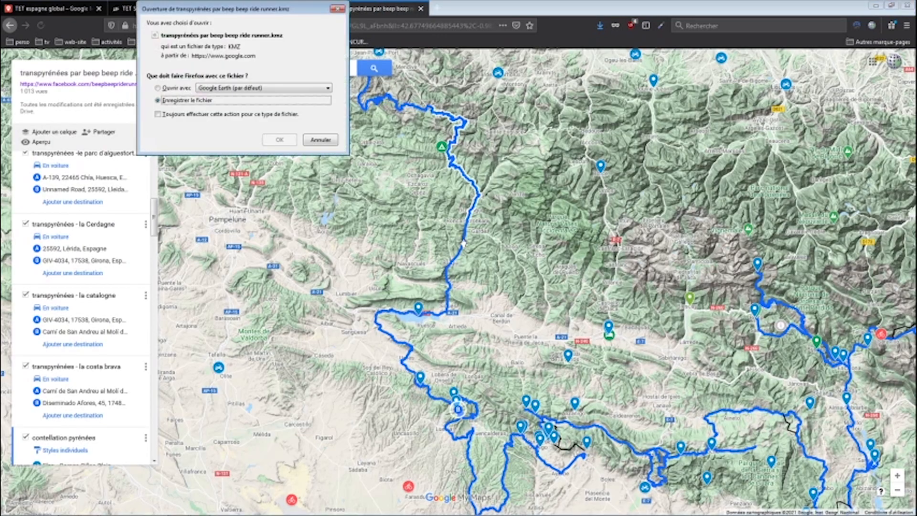
pyautogui.click(273, 138)
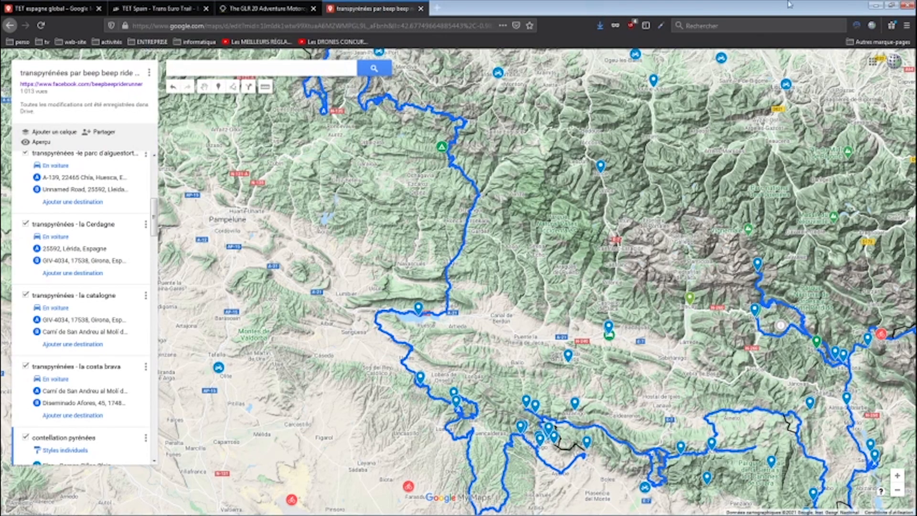
# - Switch to Garmin BaseCamp, collapse the tet folder in the library and display the contents of voyage espagne
pyautogui.click(877, 5)
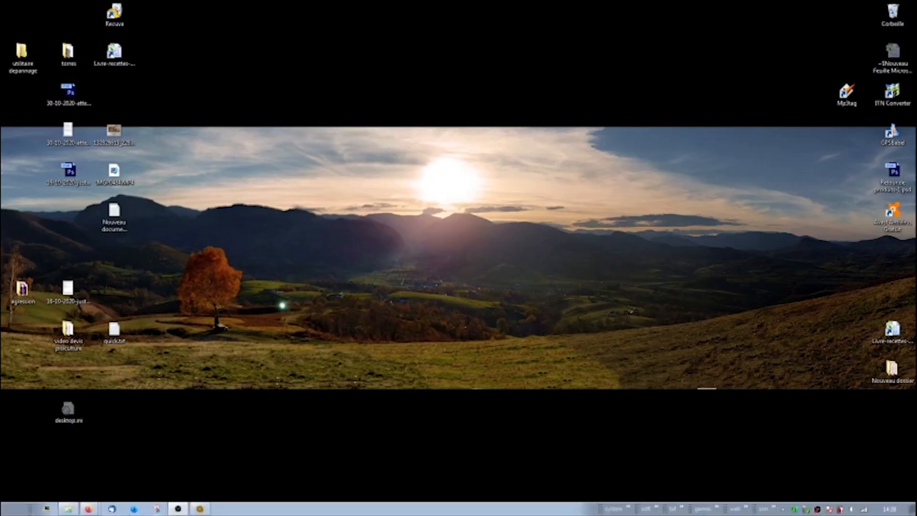
pyautogui.click(200, 509)
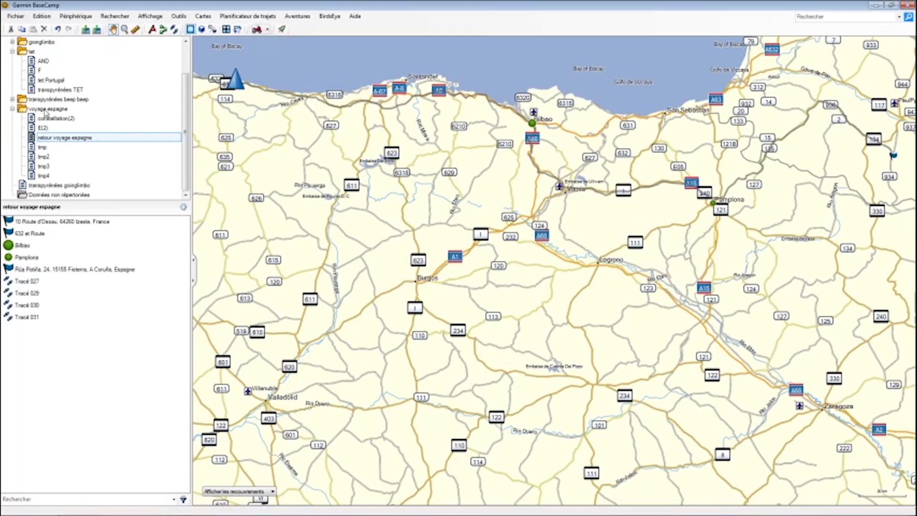
pyautogui.click(12, 109)
pyautogui.click(13, 91)
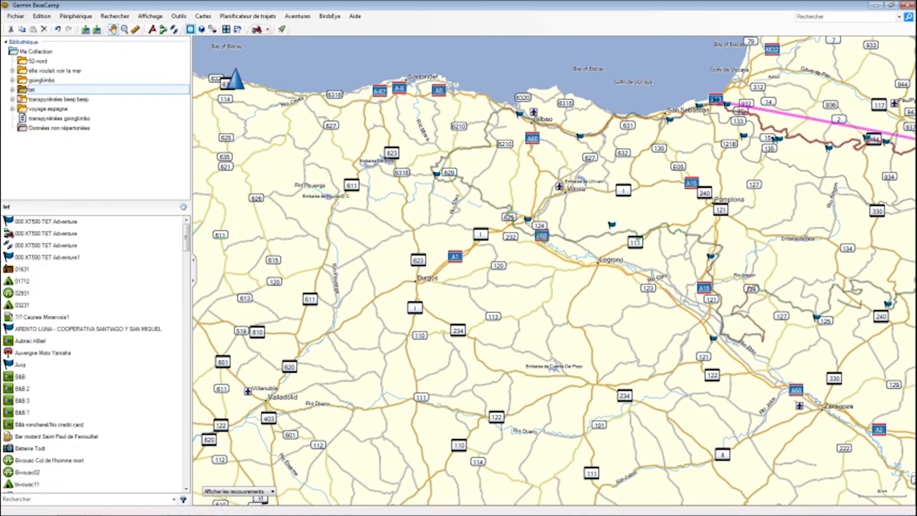
pyautogui.click(31, 110)
pyautogui.click(12, 109)
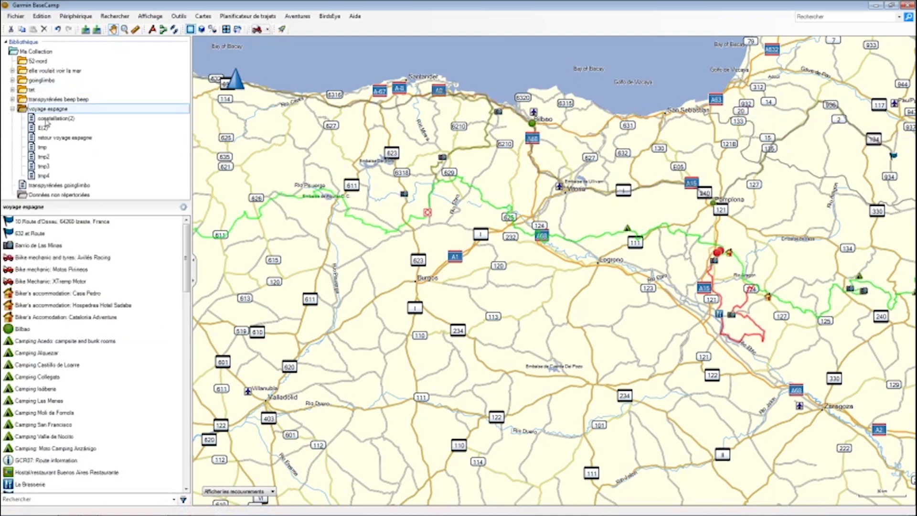
# - Create a new list folder named transpyrénées tuto under Ma Collection
pyautogui.click(32, 53)
pyautogui.rightClick(31, 53)
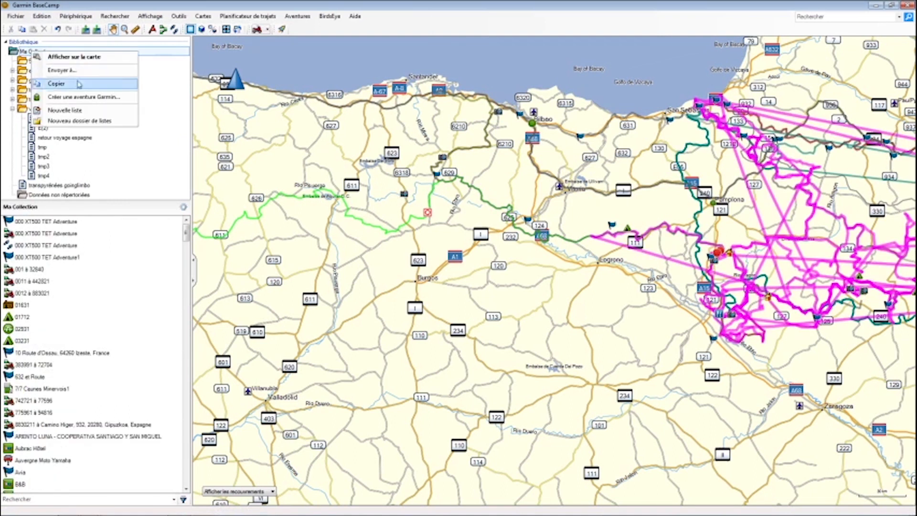
pyautogui.click(67, 125)
pyautogui.press('Return')
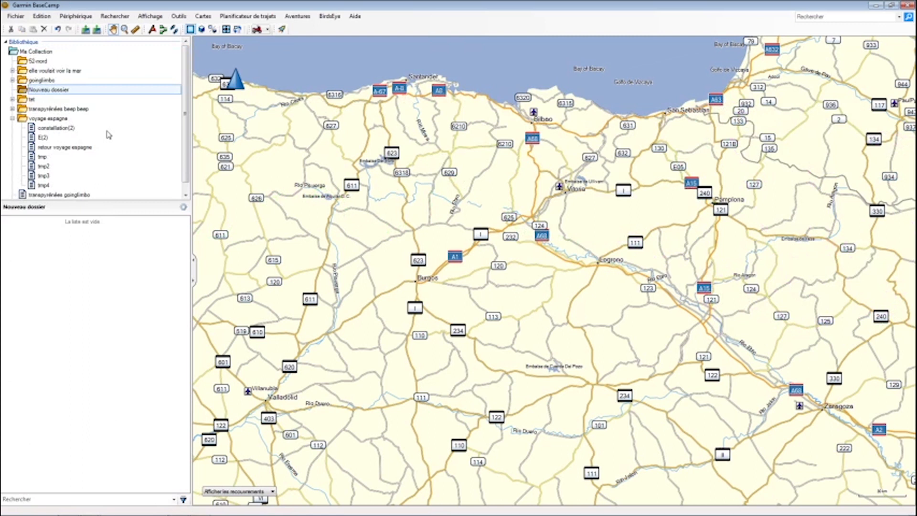
pyautogui.click(59, 91)
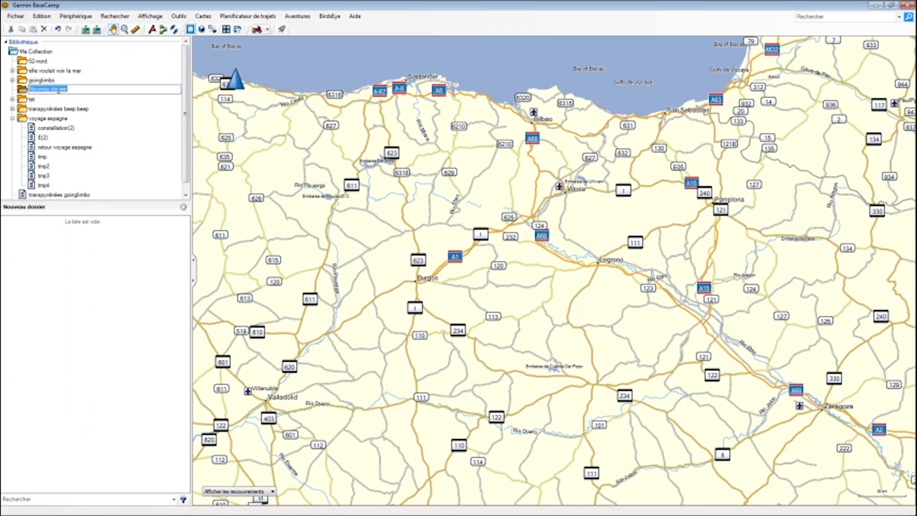
pyautogui.write('transpyrénées tuto')
pyautogui.press('Return')
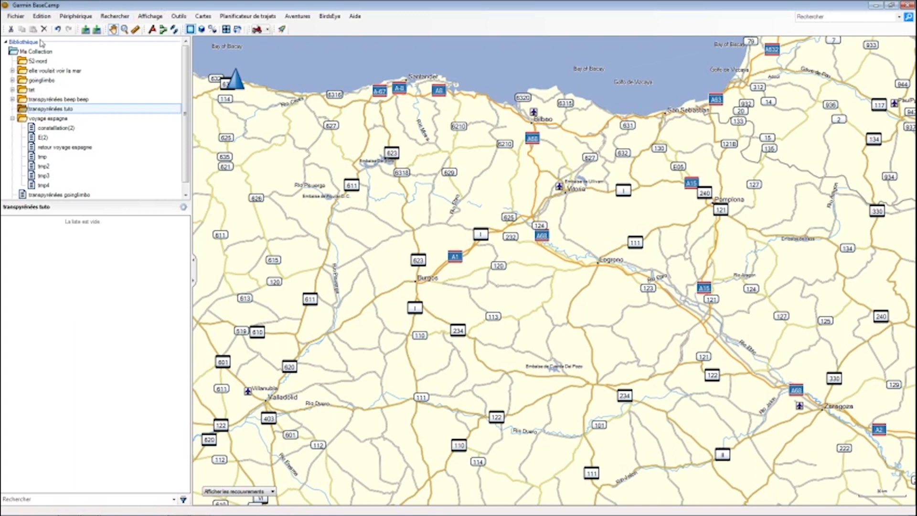
# - Try to import transpyrénées par beep beep ride runner(4).kmz into the transpyrénées tuto folder, and close the import problem report
pyautogui.click(16, 16)
pyautogui.click(89, 43)
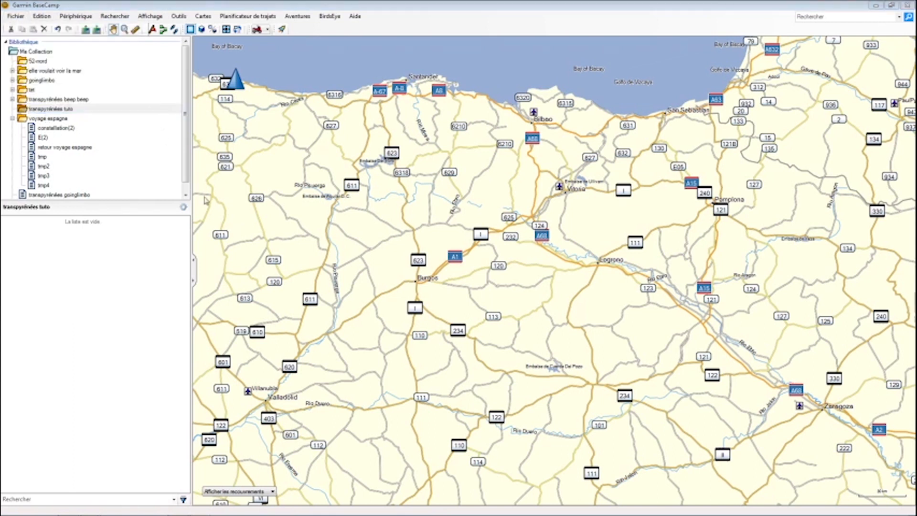
pyautogui.doubleClick(306, 94)
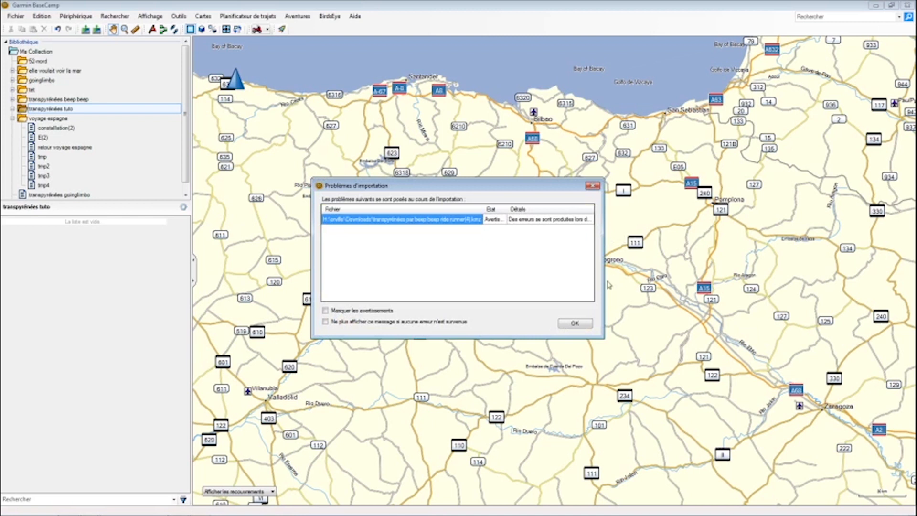
pyautogui.click(549, 221)
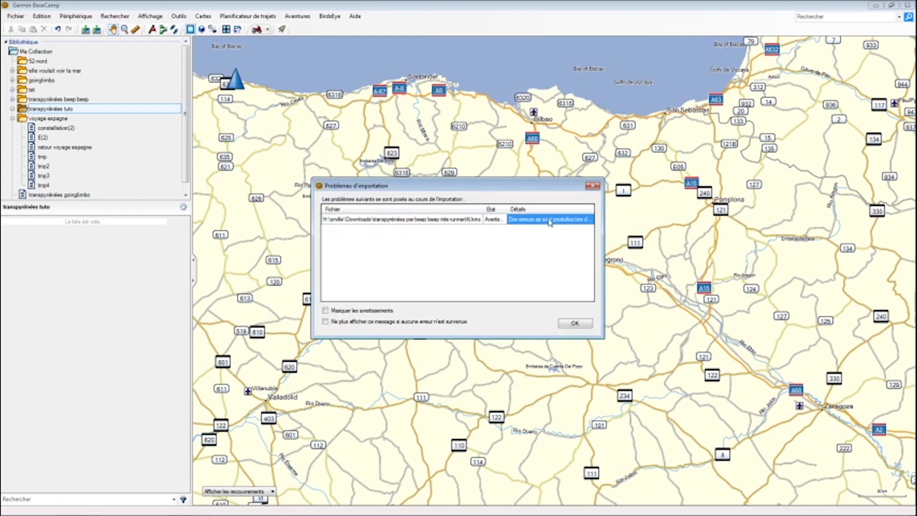
pyautogui.click(502, 220)
pyautogui.click(561, 323)
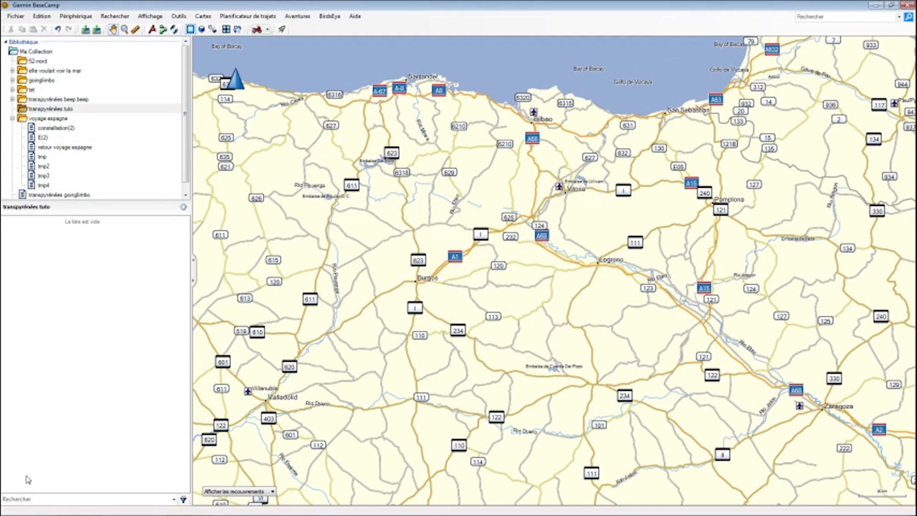
# - Switch from BaseCamp to the My Maps browser window, move it aside at reduced size, and bring ITN Converter into focus
pyautogui.moveTo(57, 513)
pyautogui.click(111, 509)
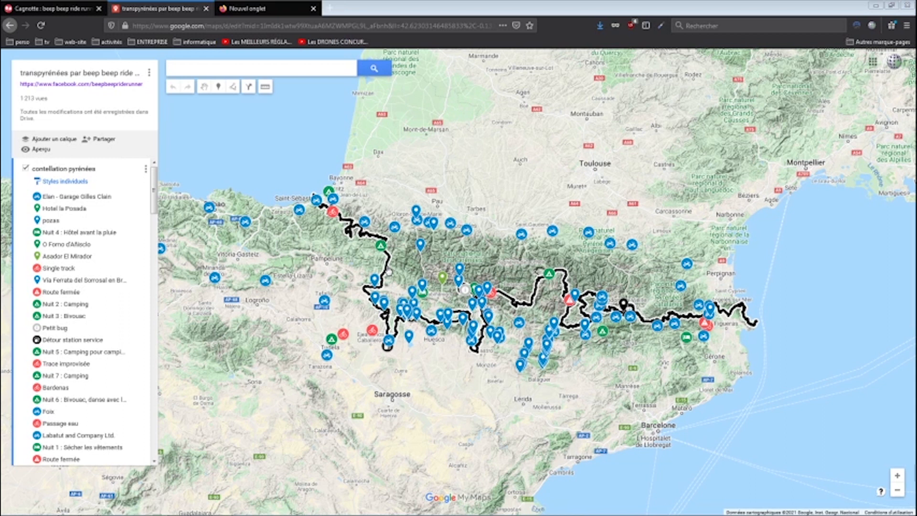
pyautogui.moveTo(519, 4); pyautogui.dragTo(272, 76)
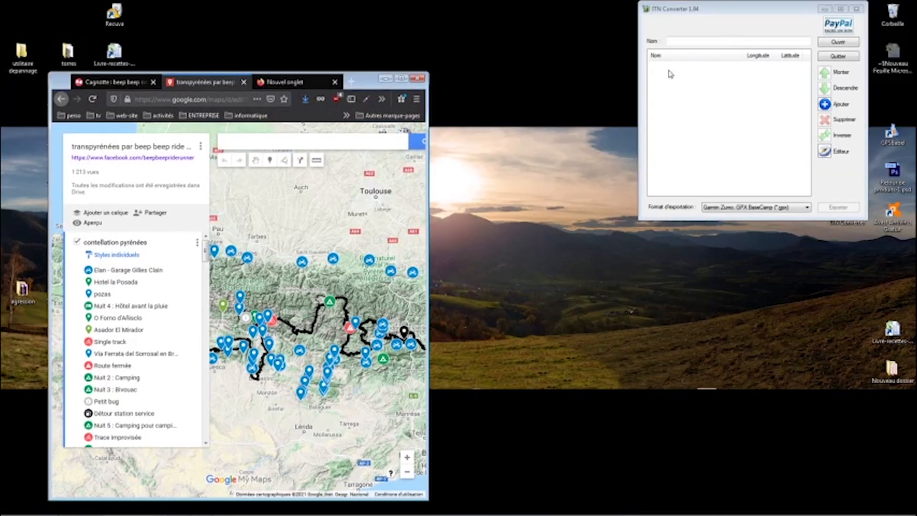
pyautogui.click(703, 13)
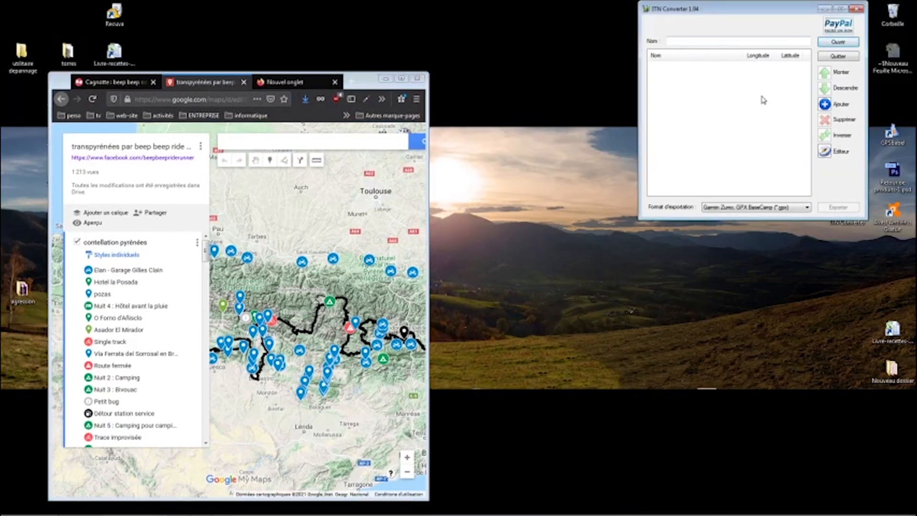
# - View the Téléchargements files available for opening in ITN Converter, close that dialog and display the list of export formats
pyautogui.click(838, 43)
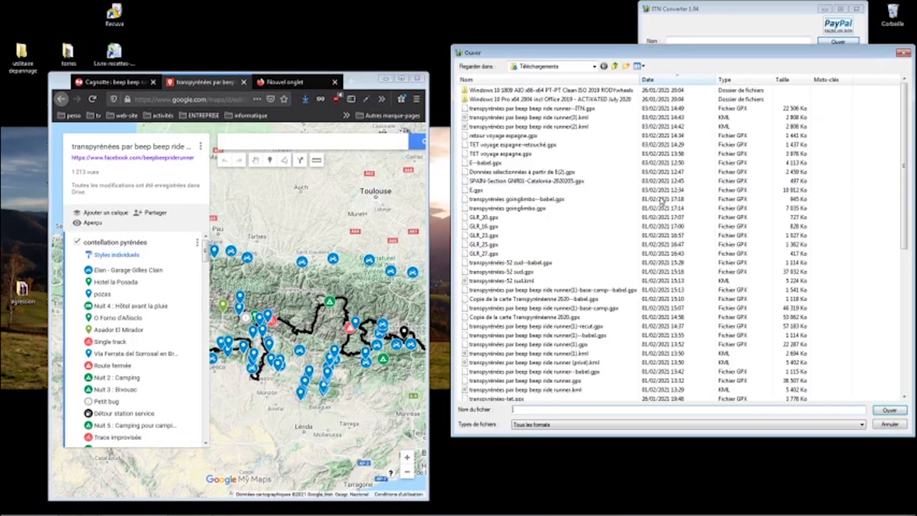
pyautogui.click(904, 53)
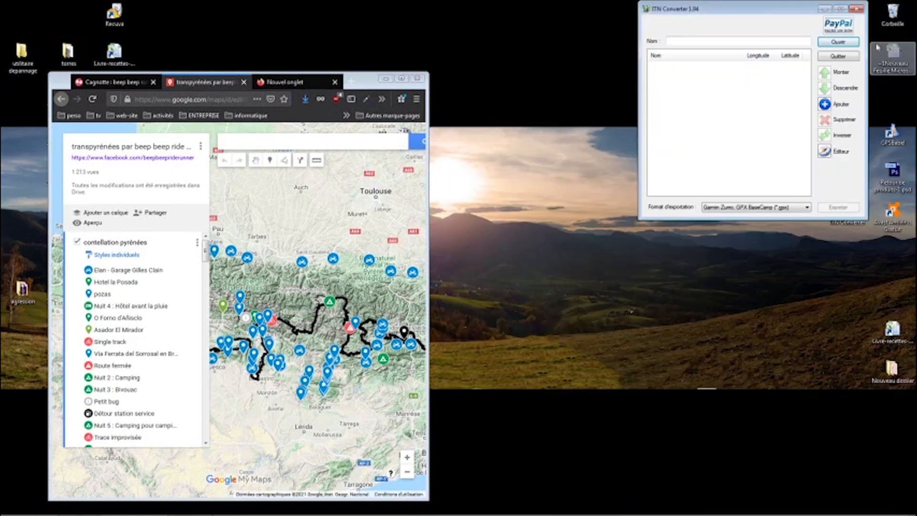
pyautogui.click(733, 207)
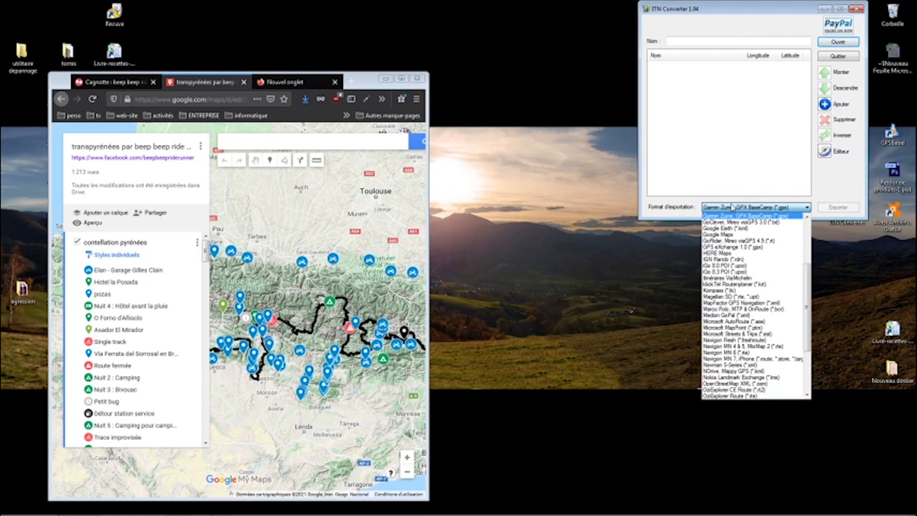
# - Open transpyrénées par beep beep ride runner(3).kml from Téléchargements in ITN Converter, leaving the export format at Garmin Zumo, GPX BaseCamp (*.gpx)
pyautogui.click(841, 43)
pyautogui.click(831, 42)
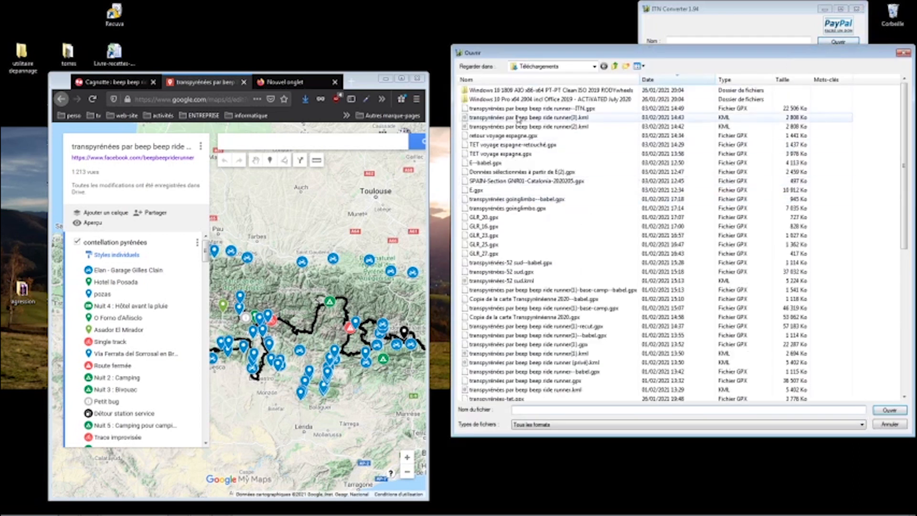
pyautogui.click(518, 118)
pyautogui.doubleClick(518, 118)
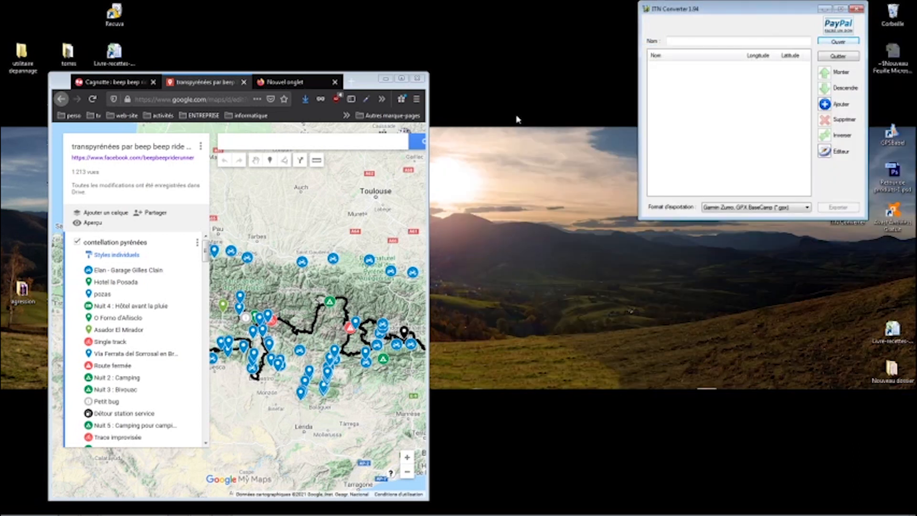
pyautogui.click(815, 191)
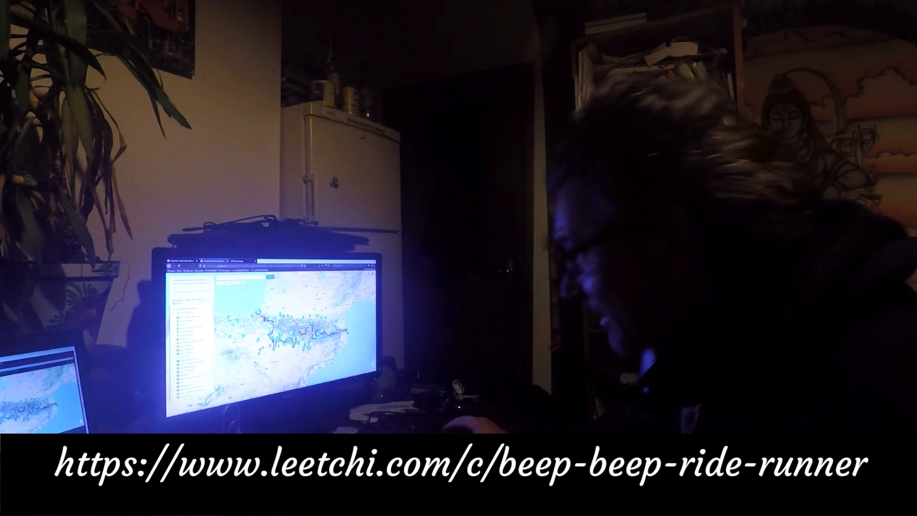
pyautogui.click(180, 261)
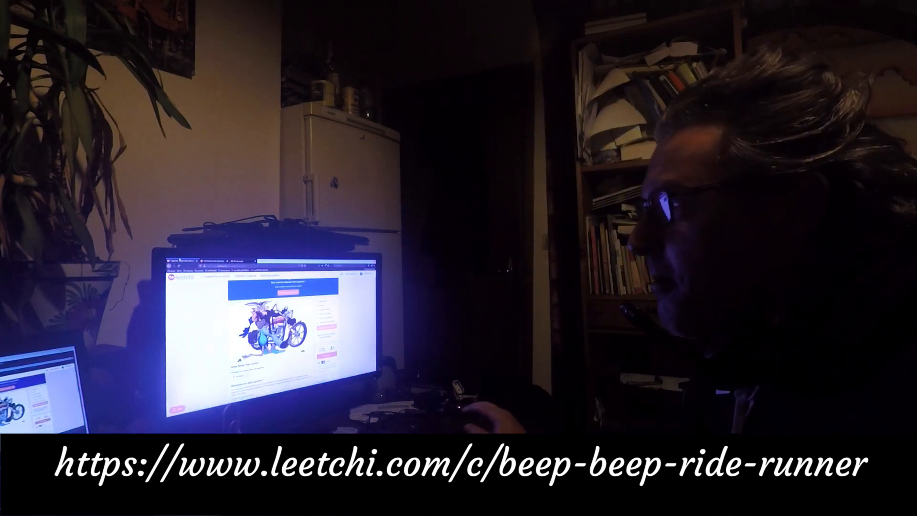